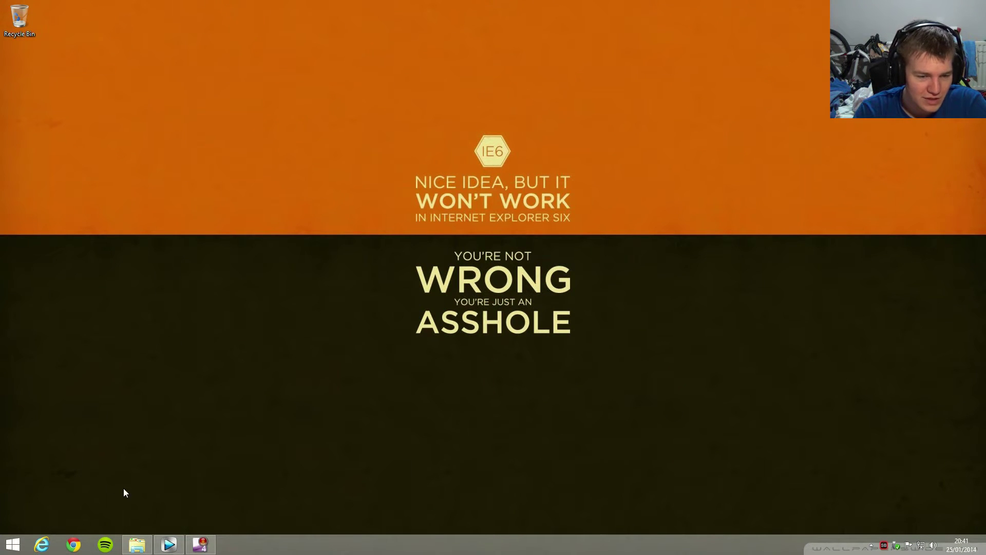
# - Switch to Vegas Pro and open the project's video properties
pyautogui.click(168, 544)
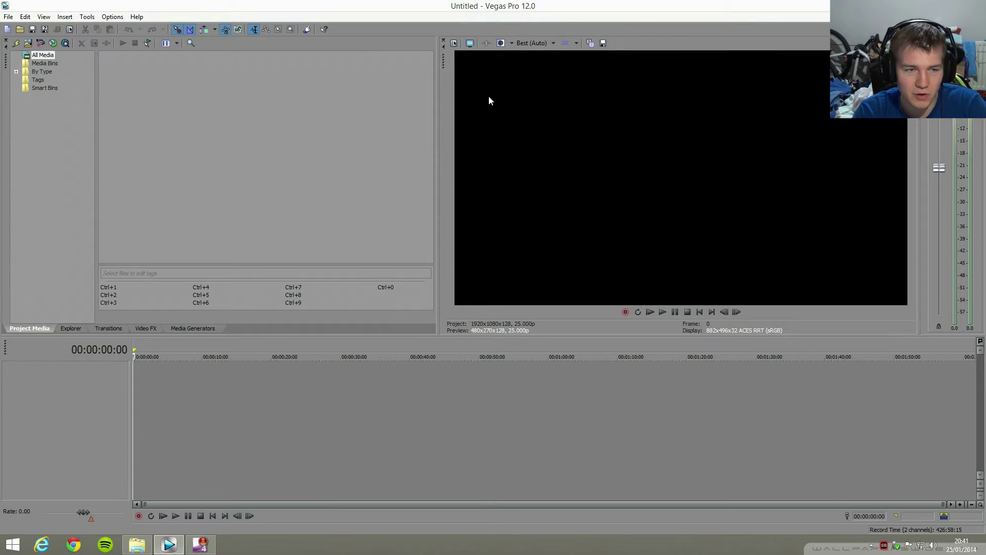
pyautogui.click(8, 17)
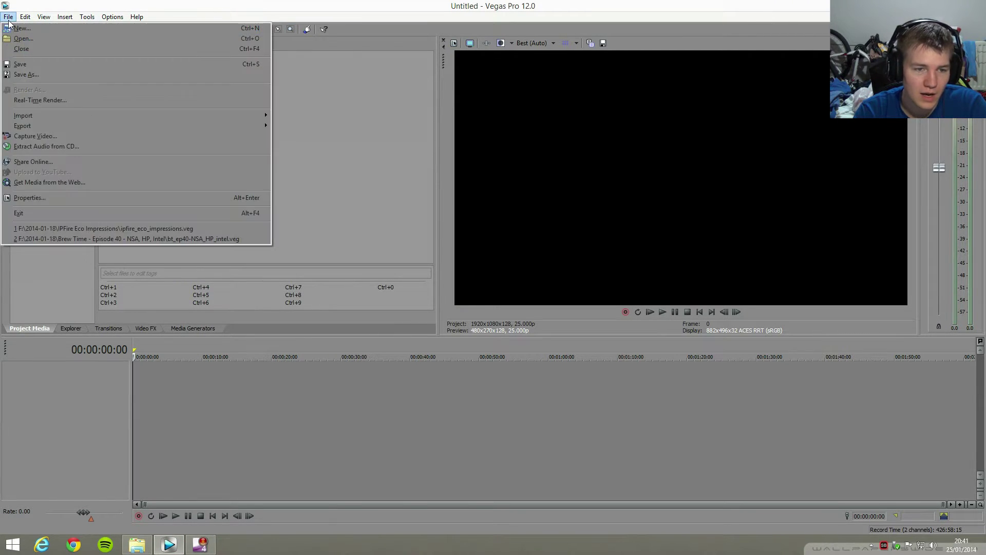
pyautogui.click(37, 199)
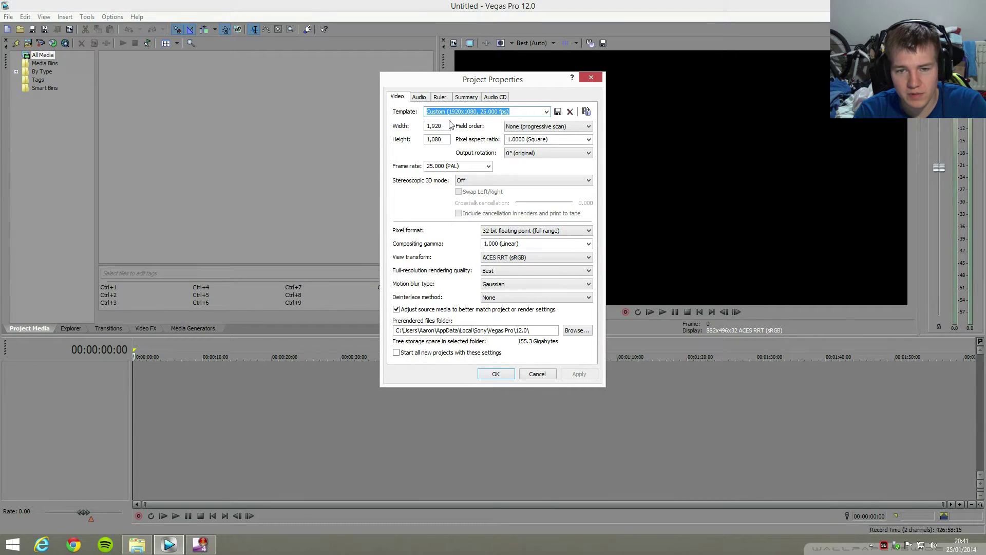
# - Match the project's video settings to MVI_0041.MOV from the Brew Time - Episode 41 folder in F:\2014-01-25
pyautogui.click(586, 112)
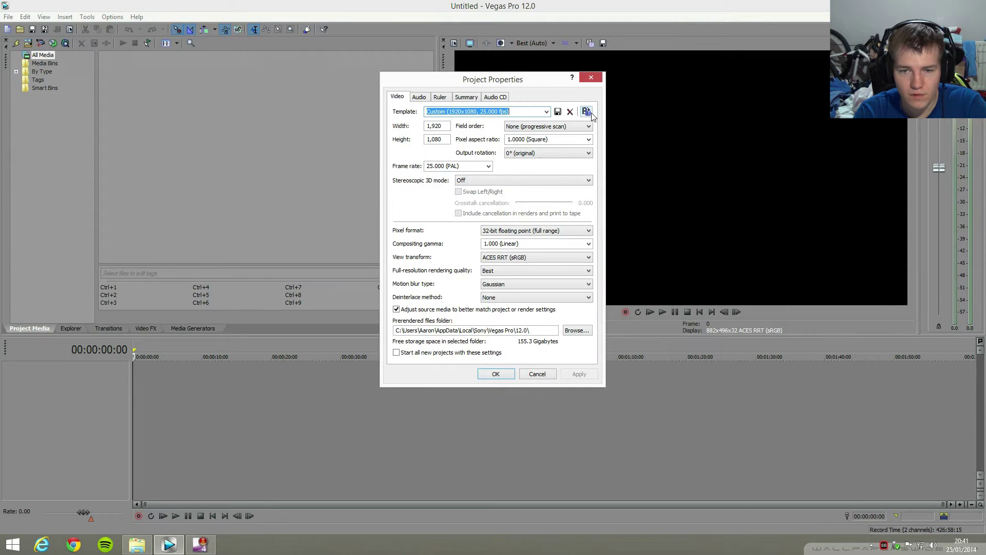
pyautogui.click(591, 113)
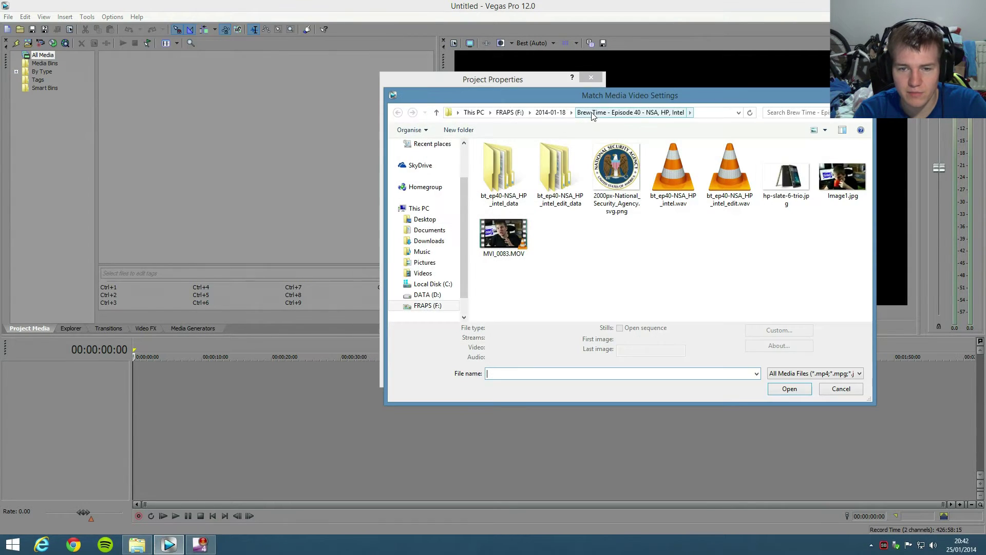
pyautogui.click(550, 112)
pyautogui.click(509, 112)
pyautogui.scroll(-1, 516, 295)
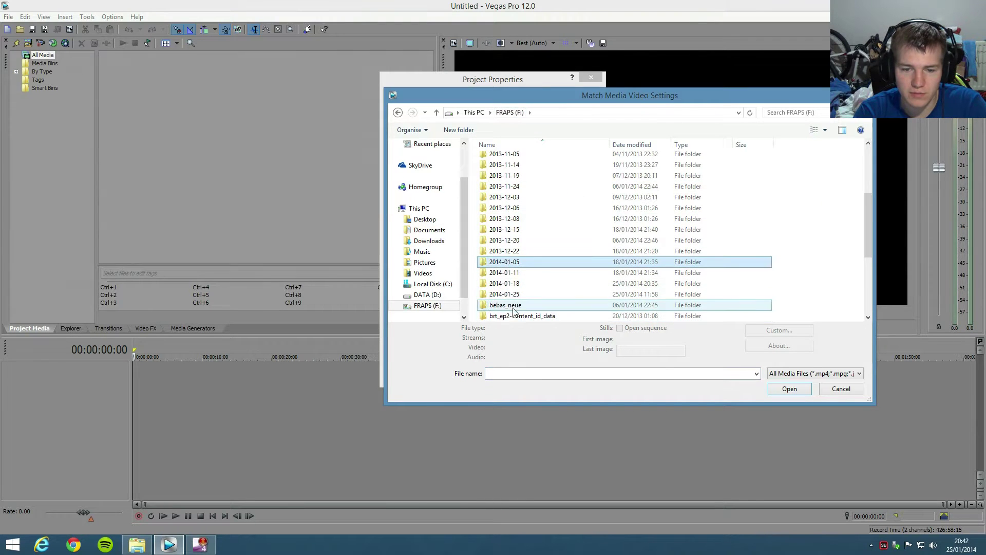
pyautogui.doubleClick(514, 295)
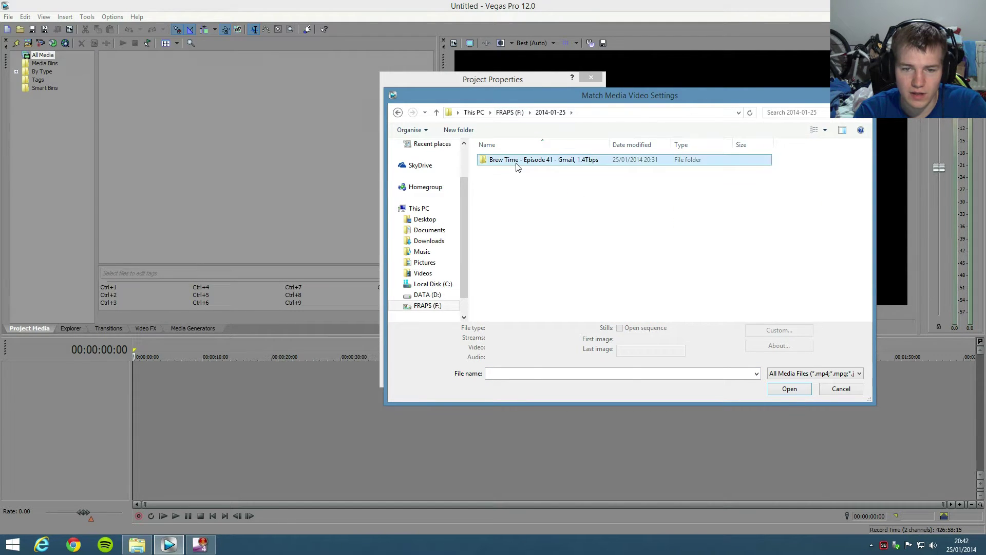
pyautogui.doubleClick(517, 165)
pyautogui.click(637, 184)
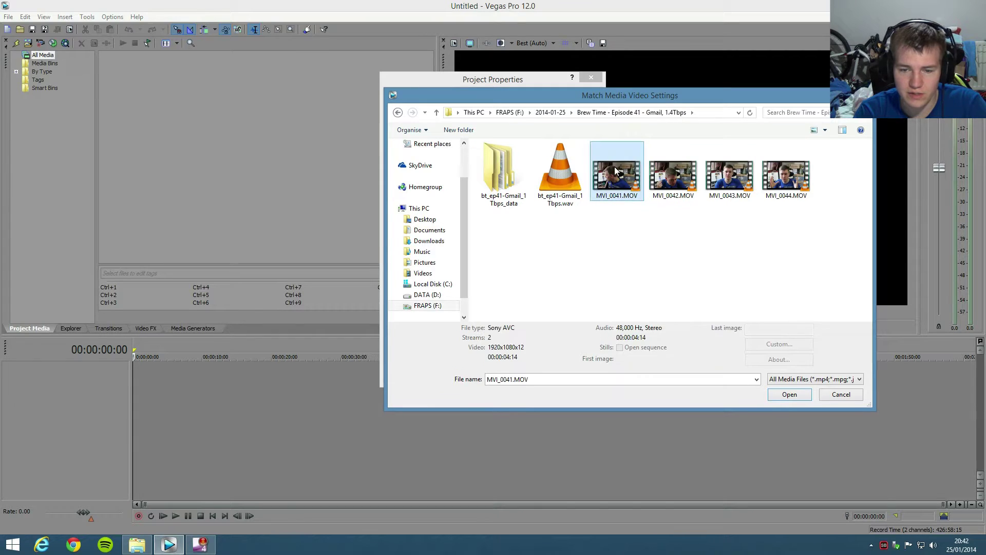
pyautogui.click(788, 395)
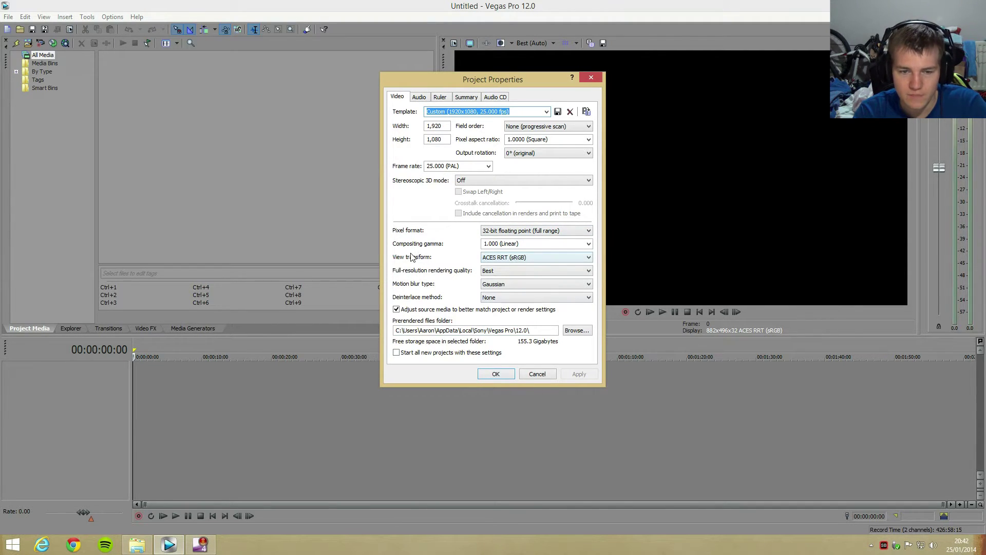
# - Set the project's view transform to Off, keeping 32-bit floating point (full range), Best rendering quality and no deinterlacing, and accept the properties
pyautogui.click(523, 259)
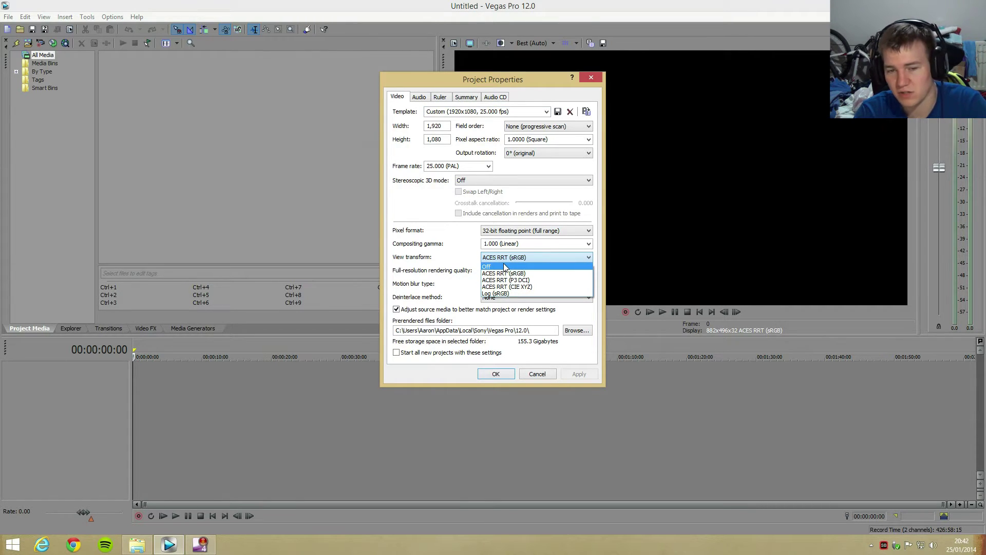
pyautogui.click(505, 267)
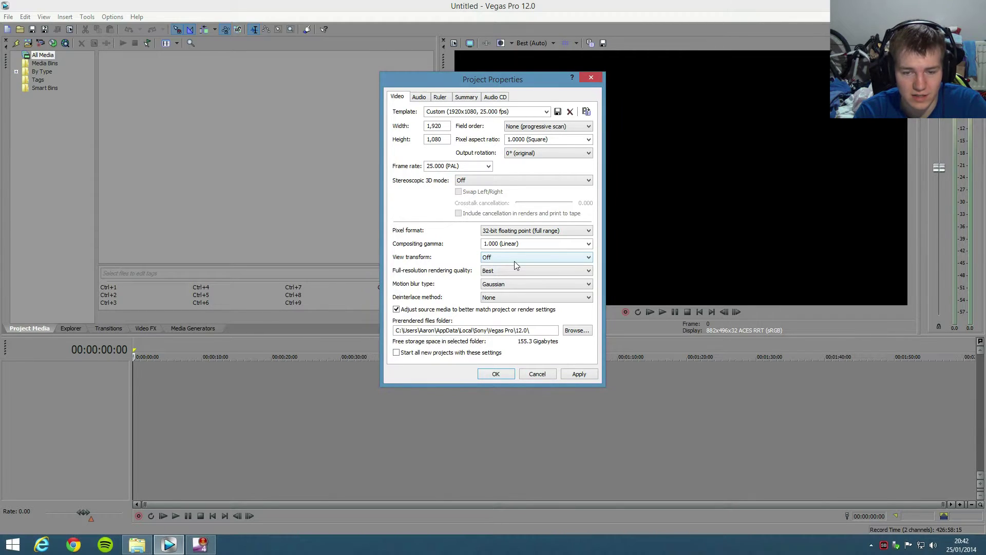
pyautogui.click(499, 232)
pyautogui.click(498, 235)
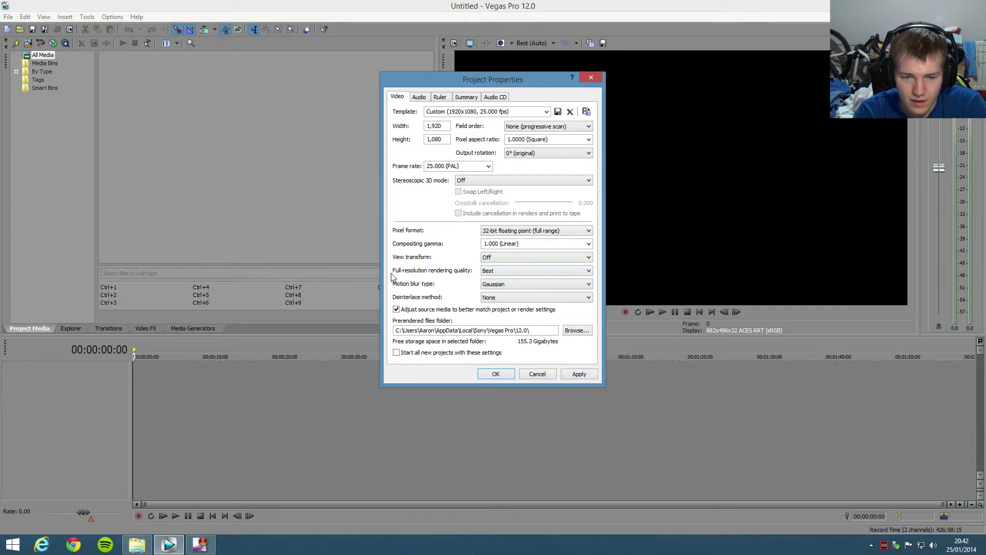
pyautogui.click(577, 270)
pyautogui.click(534, 277)
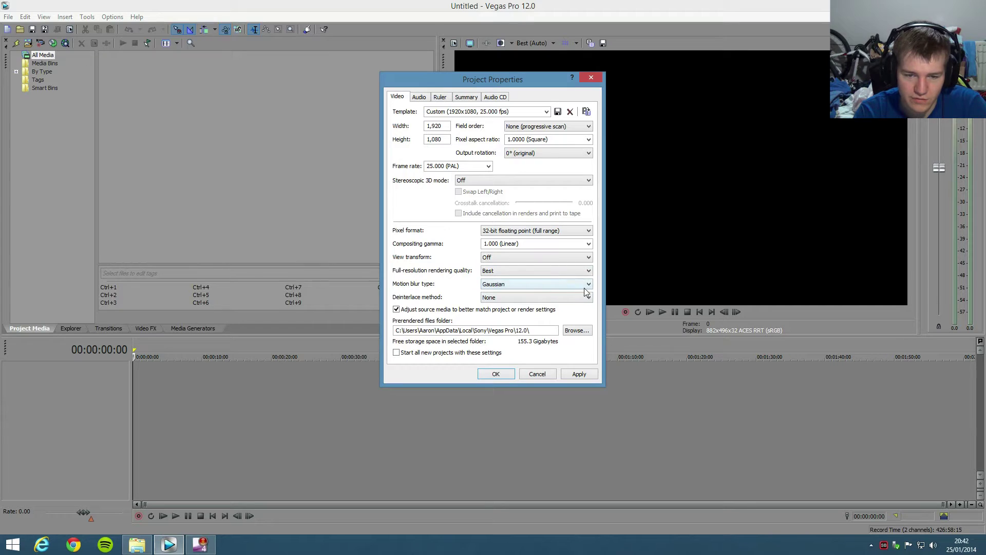
pyautogui.click(510, 300)
pyautogui.click(509, 298)
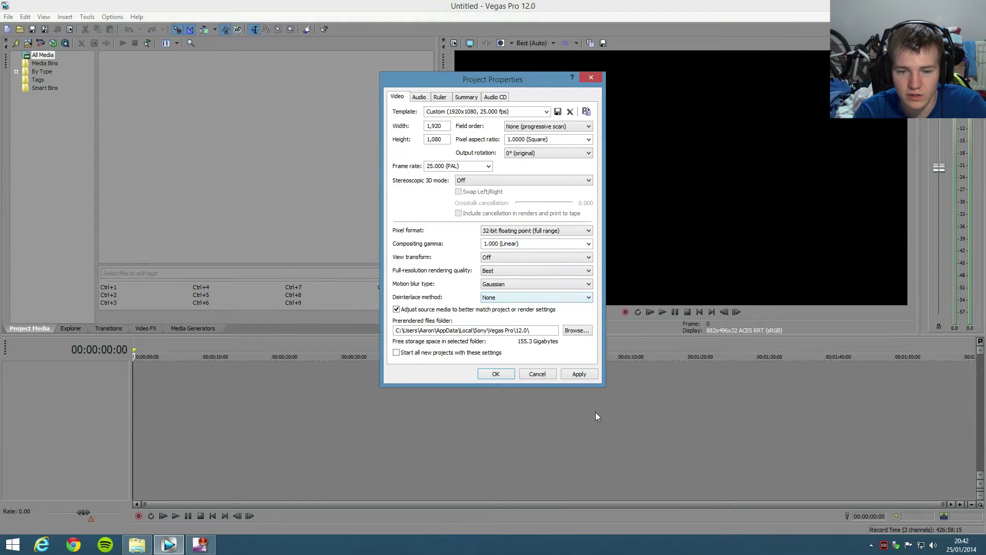
pyautogui.click(497, 374)
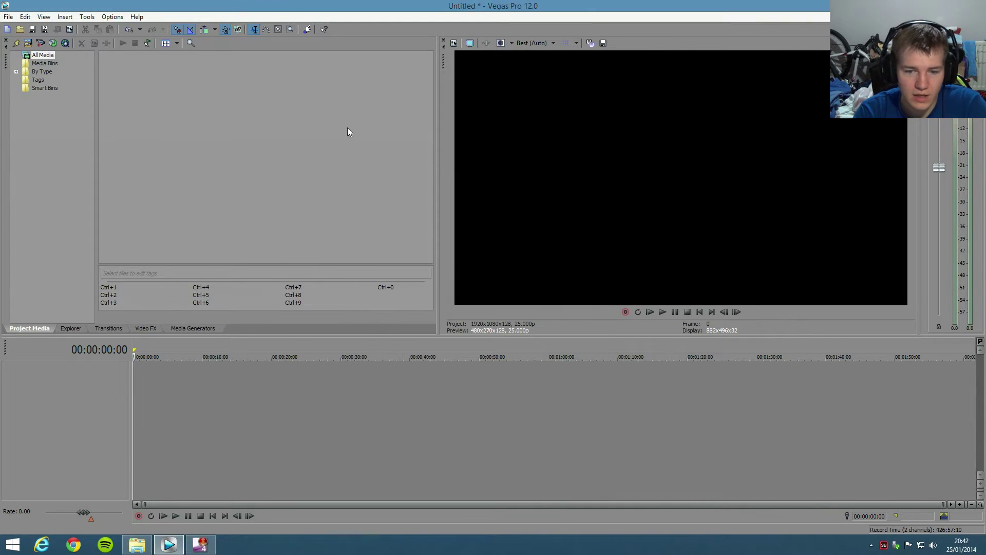
# - Switch to File Explorer and open the FRAPS (F:) drive
pyautogui.click(131, 549)
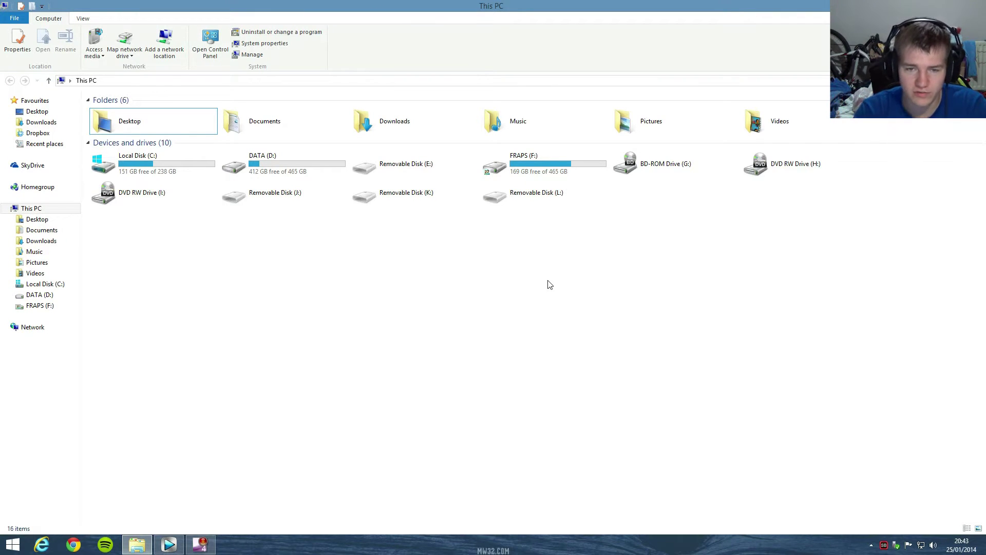
pyautogui.click(520, 167)
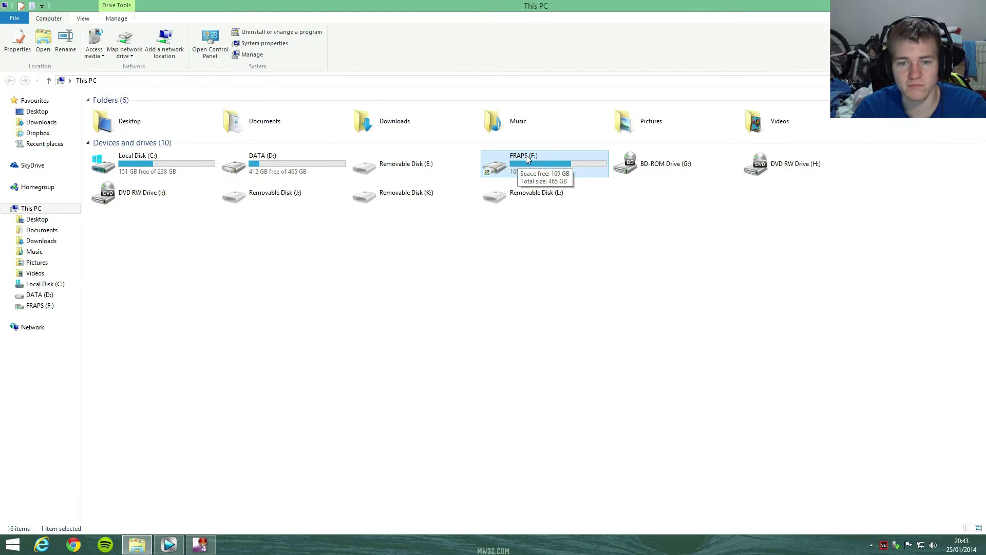
pyautogui.doubleClick(526, 156)
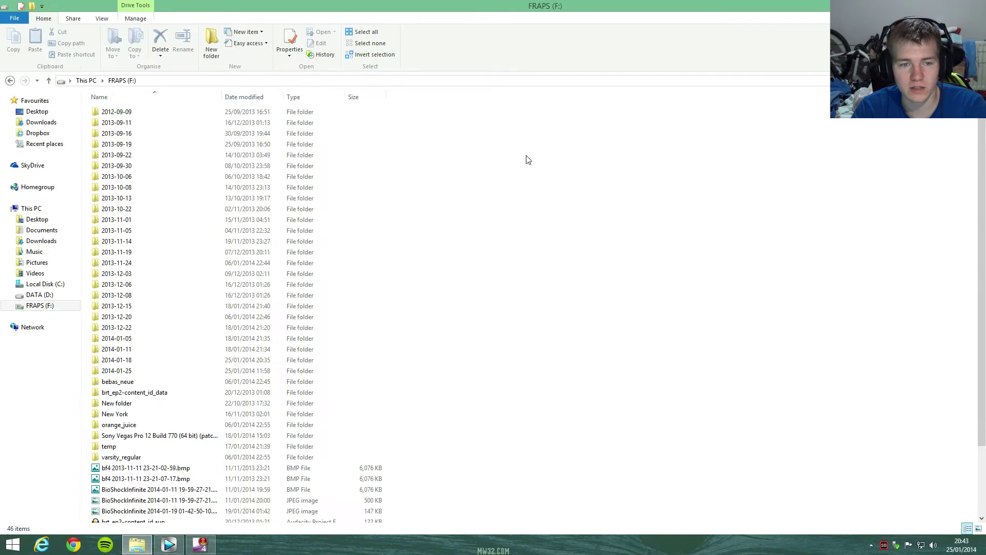
# - Look over the project folders and finished files in the 2014-01-18 folder, and return to the drive's root
pyautogui.doubleClick(116, 360)
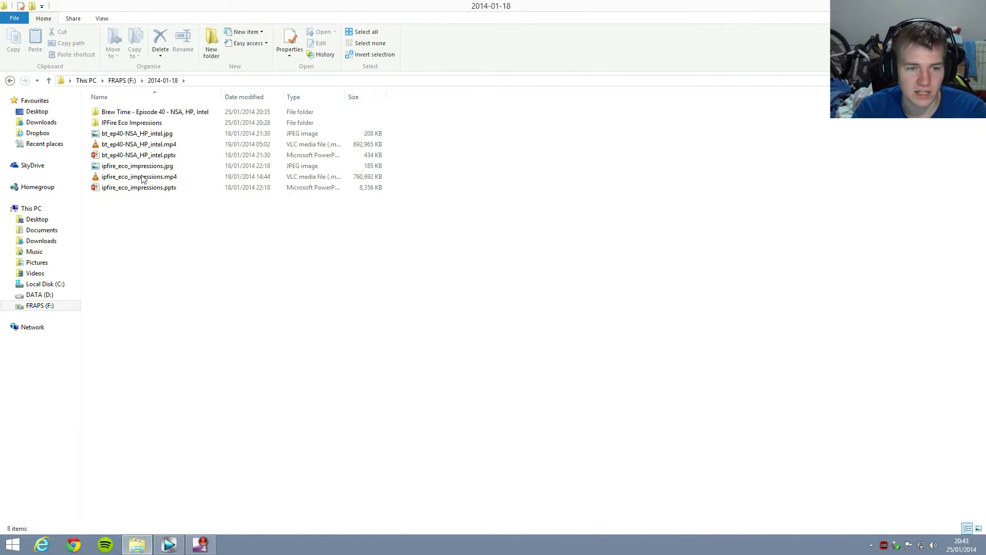
pyautogui.click(124, 123)
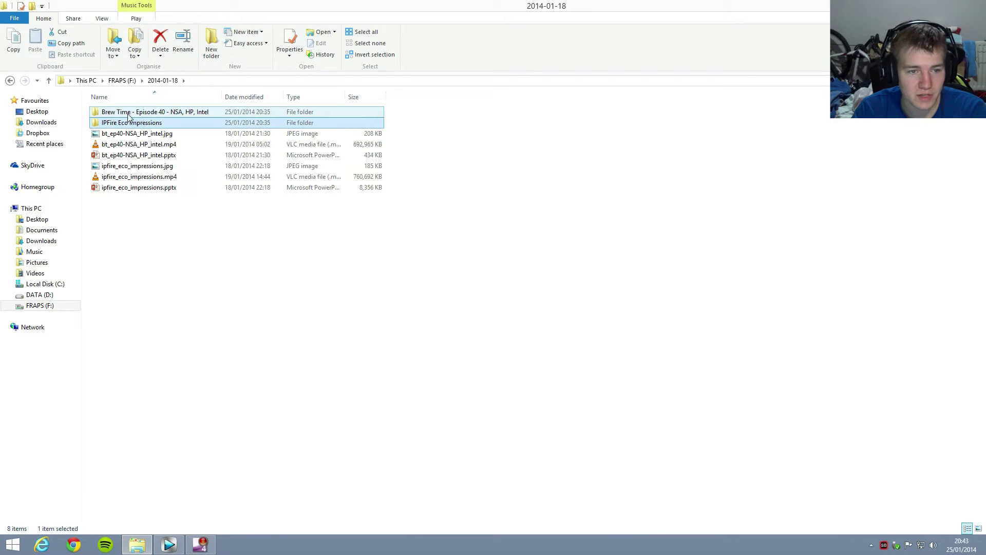
pyautogui.click(106, 114)
pyautogui.press('BackSpace')
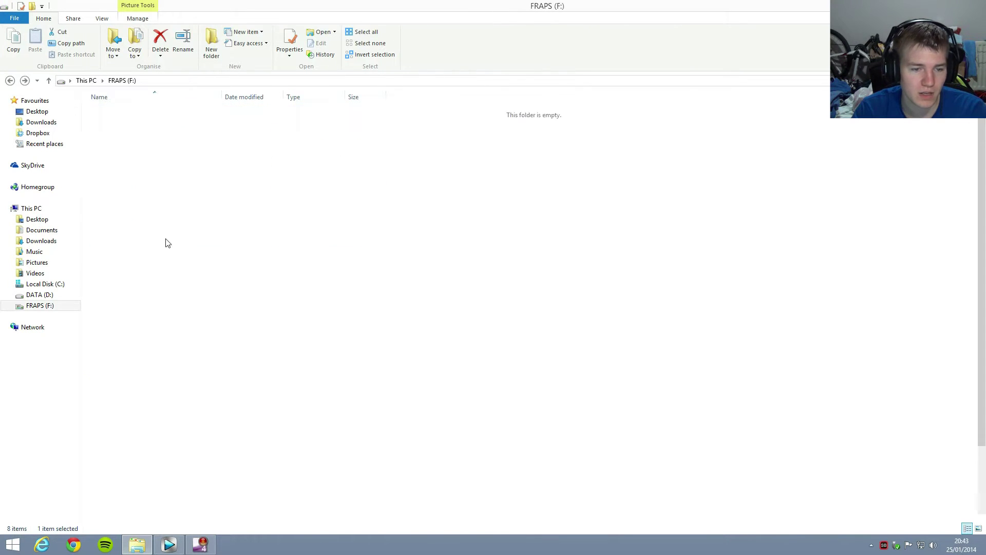
# - Open the Brew Time - Episode 41 - Gmail, 1.4Tbps folder inside 2014-01-25
pyautogui.doubleClick(171, 375)
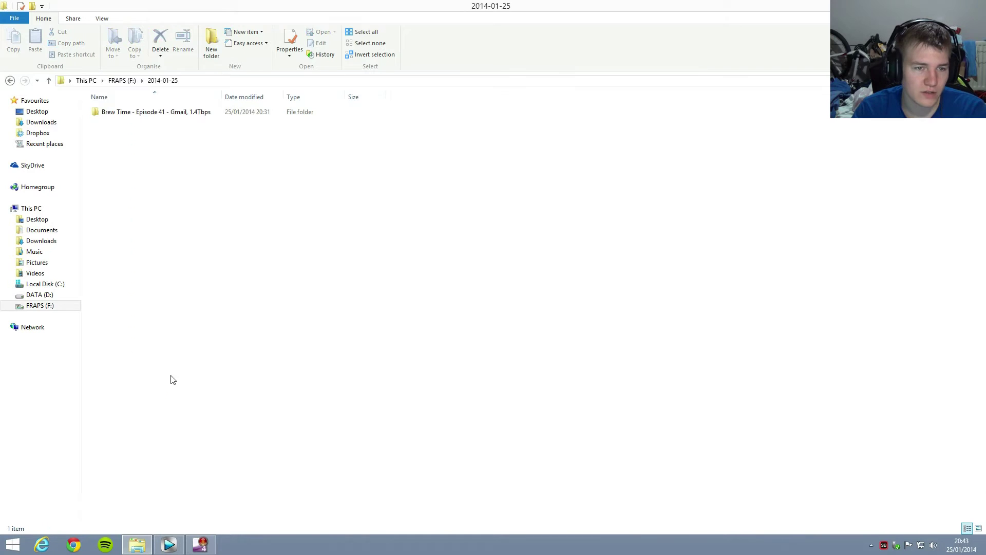
pyautogui.click(112, 114)
pyautogui.doubleClick(138, 118)
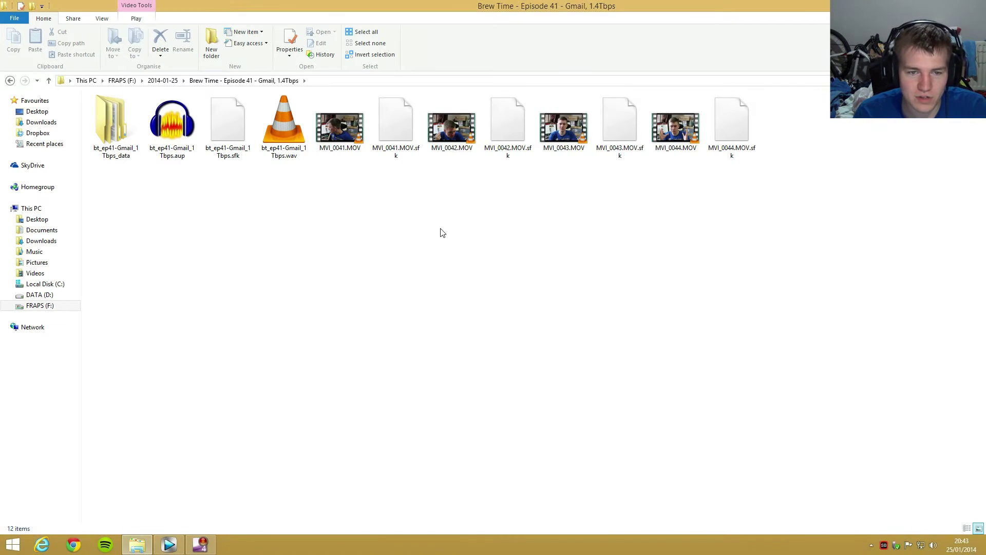
# - Examine the episode folder's camera clips, SFK files, WAV recording and Audacity project file
pyautogui.click(303, 129)
pyautogui.click(336, 132)
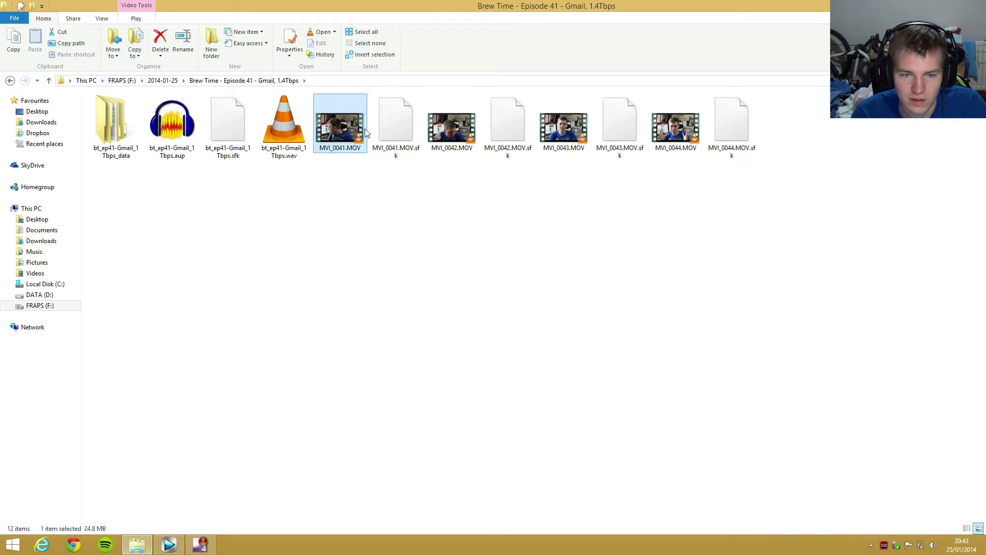
pyautogui.click(403, 147)
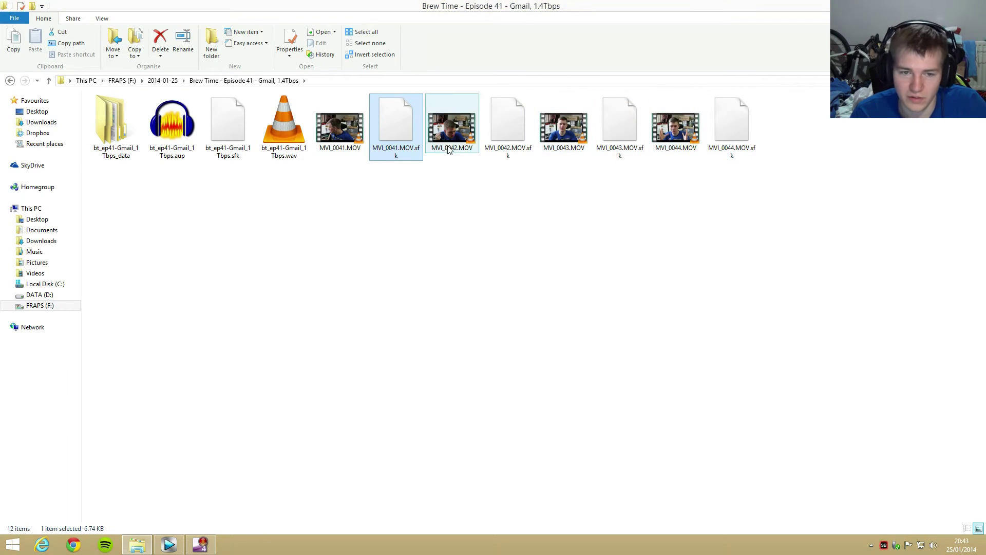
pyautogui.click(288, 141)
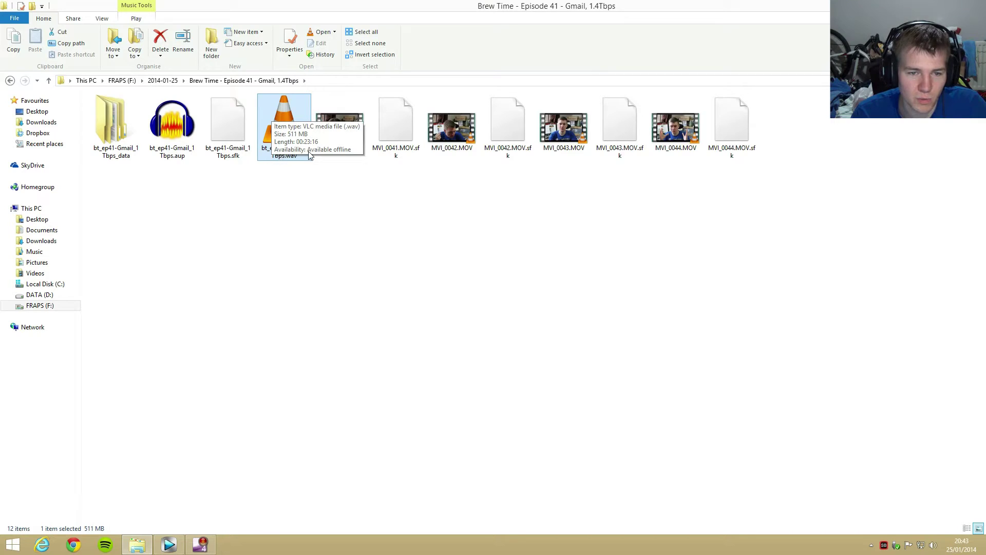
pyautogui.click(179, 134)
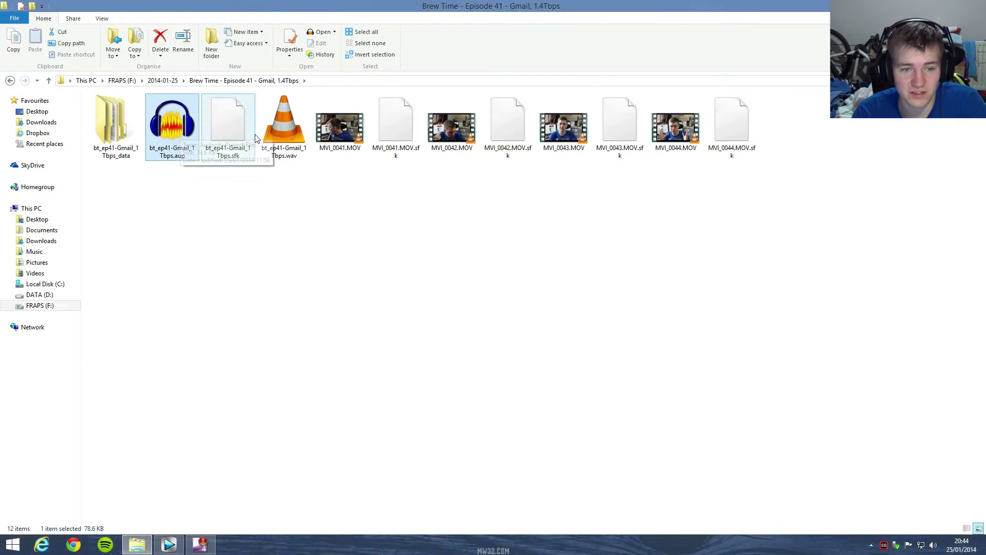
# - Import bt_ep41-Gmail_1Tbps.wav and the clips MVI_0041.MOV to MVI_0044.MOV from the folder into the Vegas Pro project media
pyautogui.click(284, 126)
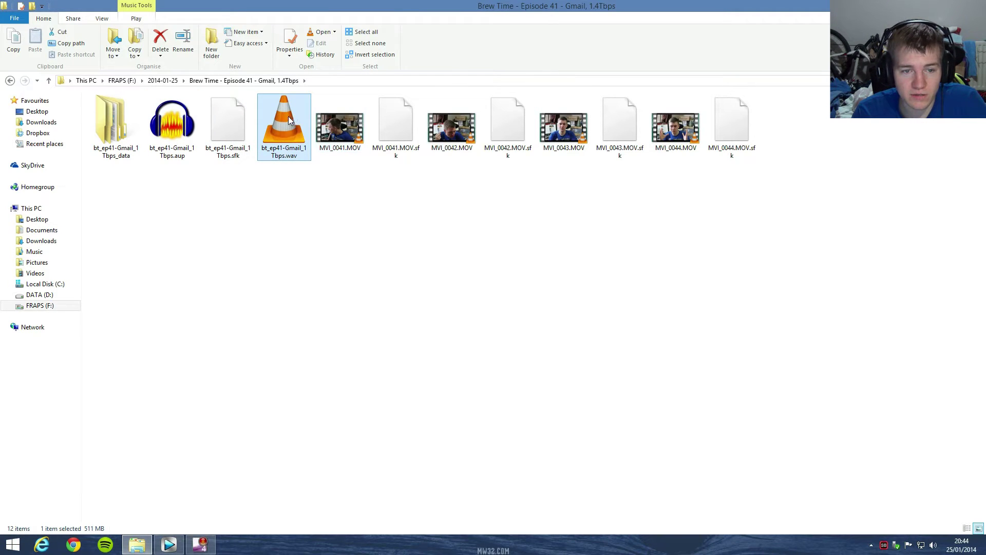
pyautogui.keyDown('ctrl'); pyautogui.click(340, 126); pyautogui.keyUp('ctrl')
pyautogui.keyDown('ctrl'); pyautogui.click(452, 126); pyautogui.keyUp('ctrl')
pyautogui.keyDown('ctrl'); pyautogui.click(564, 126); pyautogui.keyUp('ctrl')
pyautogui.keyDown('ctrl'); pyautogui.click(683, 131); pyautogui.keyUp('ctrl')
pyautogui.keyDown('ctrl'); pyautogui.click(683, 131); pyautogui.keyUp('ctrl')
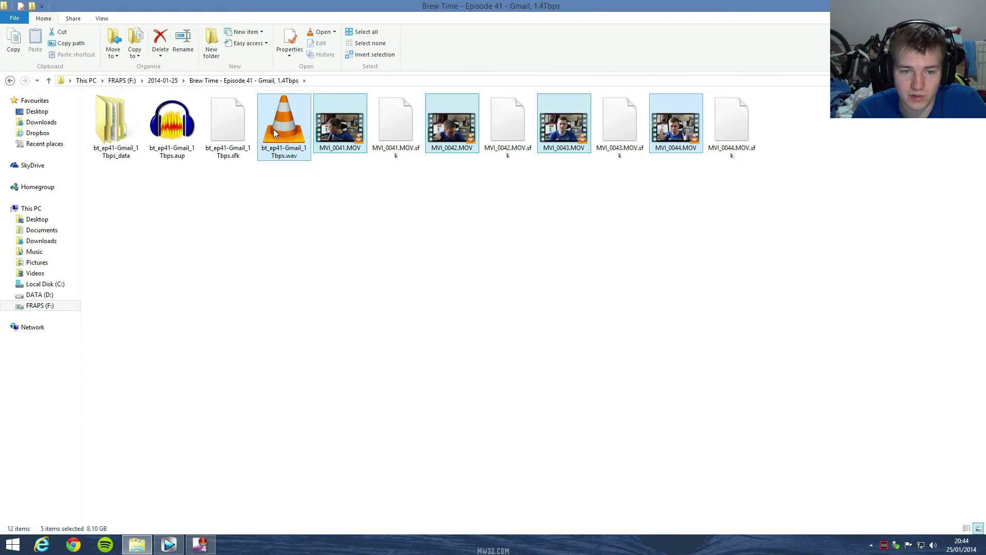
pyautogui.doubleClick(358, 4)
pyautogui.click(358, 5)
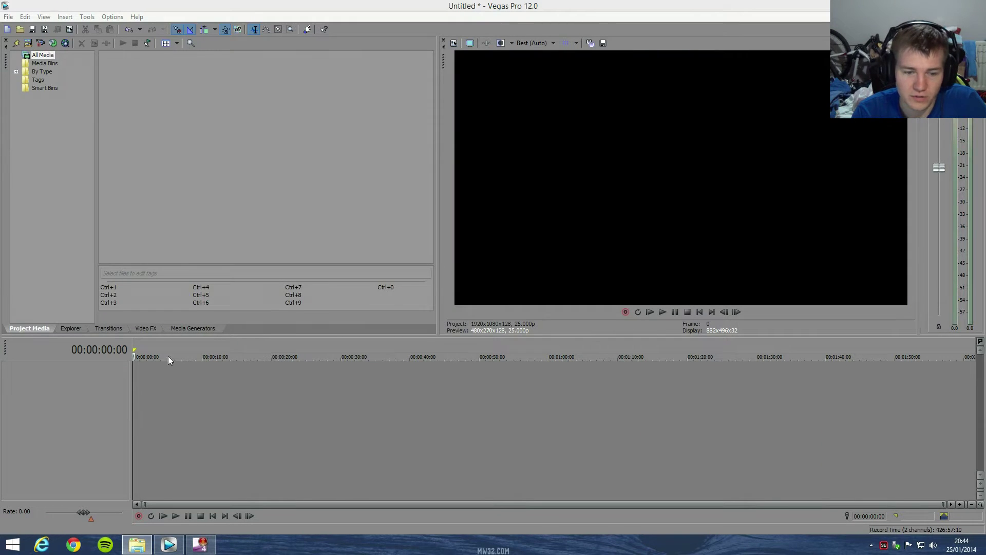
pyautogui.moveTo(122, 62); pyautogui.dragTo(121, 62)
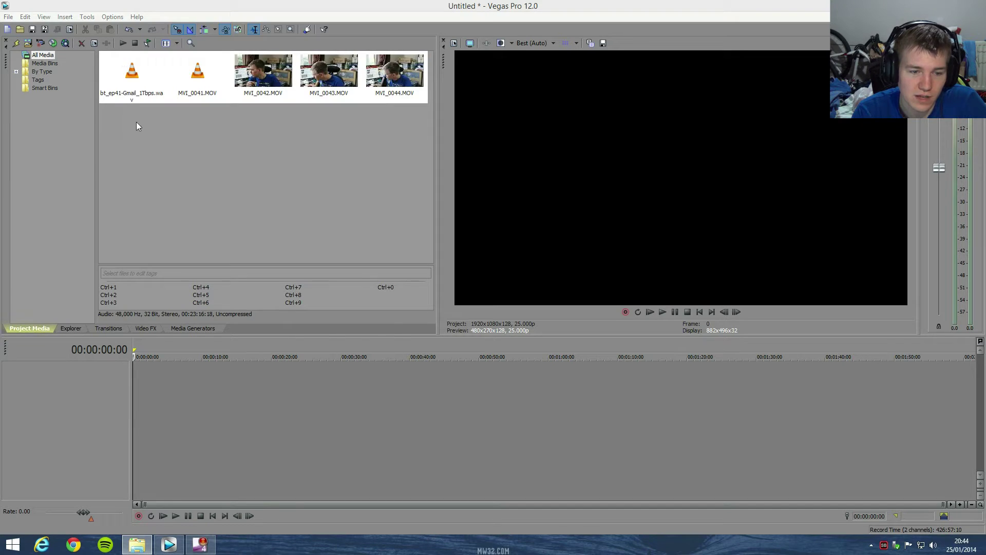
pyautogui.click(177, 192)
# - Place clips MVI_0041.MOV to MVI_0044.MOV in sequence from the timeline's start, and add bt_ep41-Gmail_1Tbps.wav on a separate audio track below
pyautogui.click(204, 74)
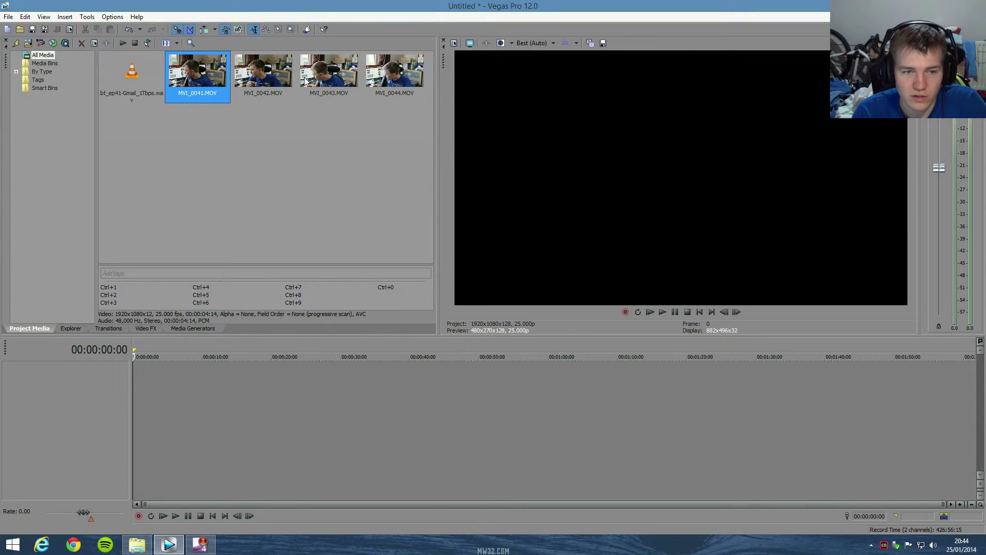
pyautogui.keyDown('shift'); pyautogui.click(395, 65); pyautogui.keyUp('shift')
pyautogui.moveTo(396, 66); pyautogui.dragTo(182, 71)
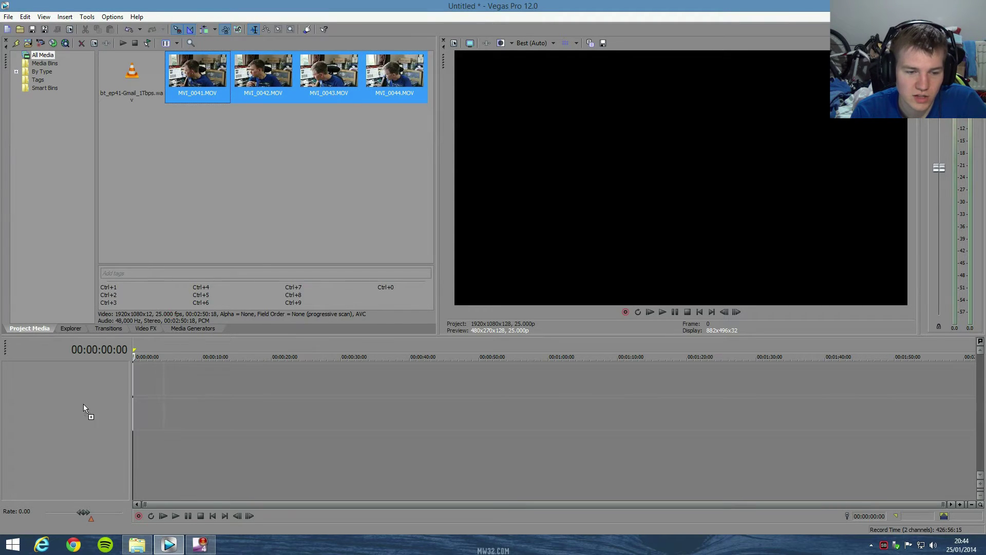
pyautogui.moveTo(83, 404); pyautogui.dragTo(83, 403)
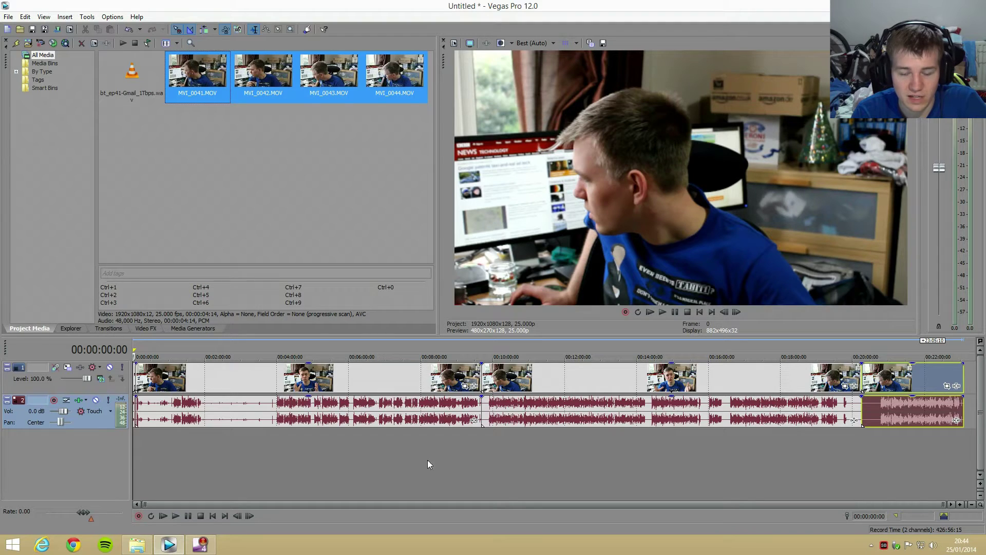
pyautogui.moveTo(132, 74); pyautogui.dragTo(101, 467)
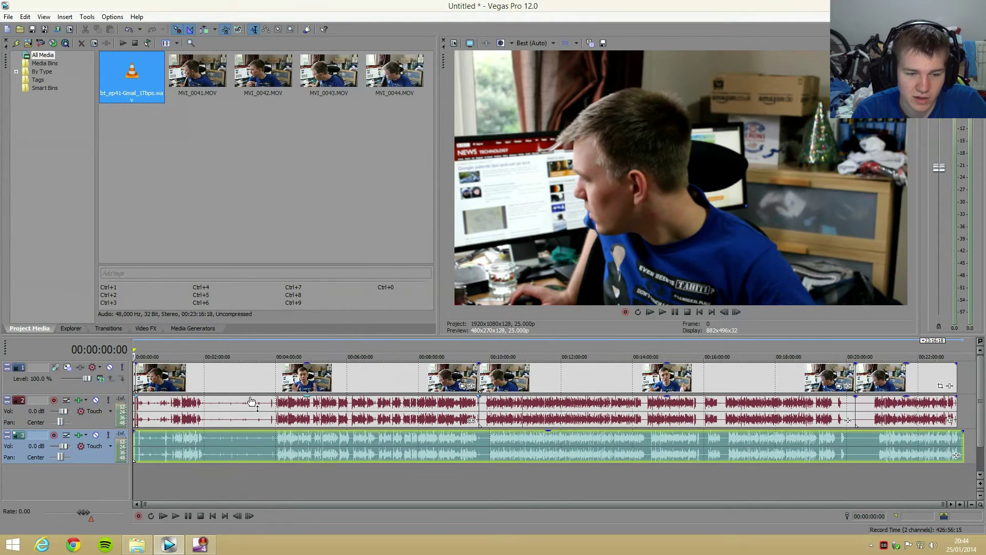
# - Shrink the video preview to give the timeline more room, and examine the junction between MVI_0042.MOV and MVI_0043.MOV
pyautogui.click(276, 375)
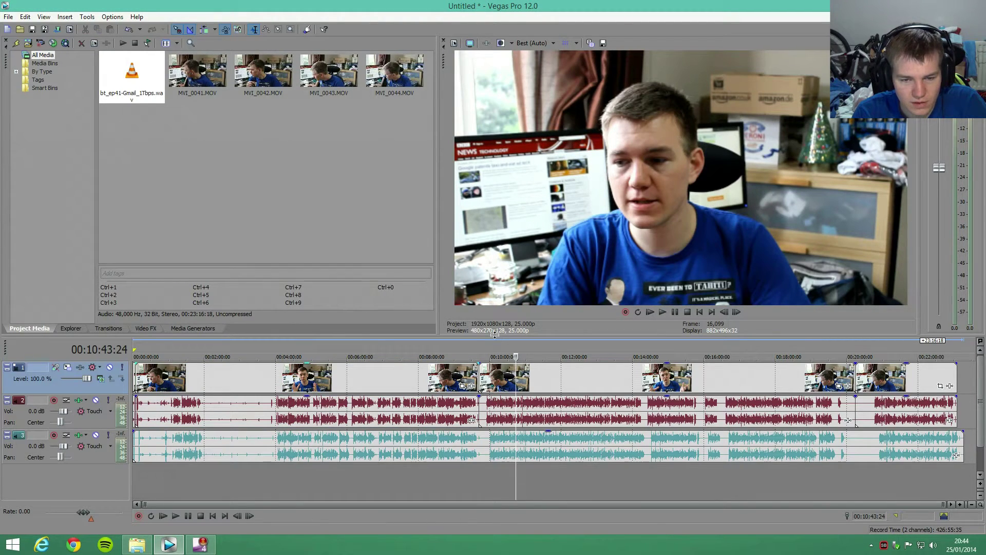
pyautogui.moveTo(495, 334); pyautogui.dragTo(495, 216)
pyautogui.click(384, 404)
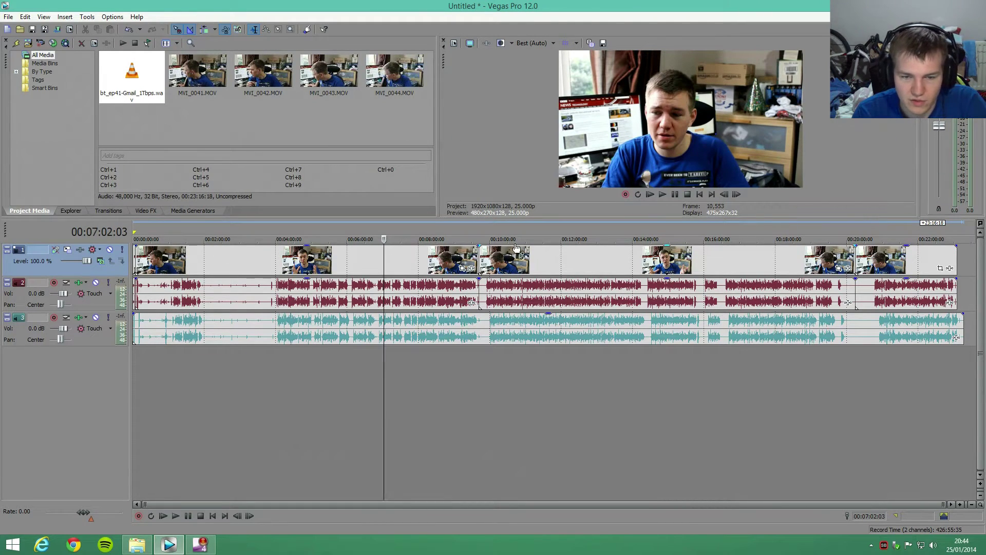
pyautogui.click(482, 253)
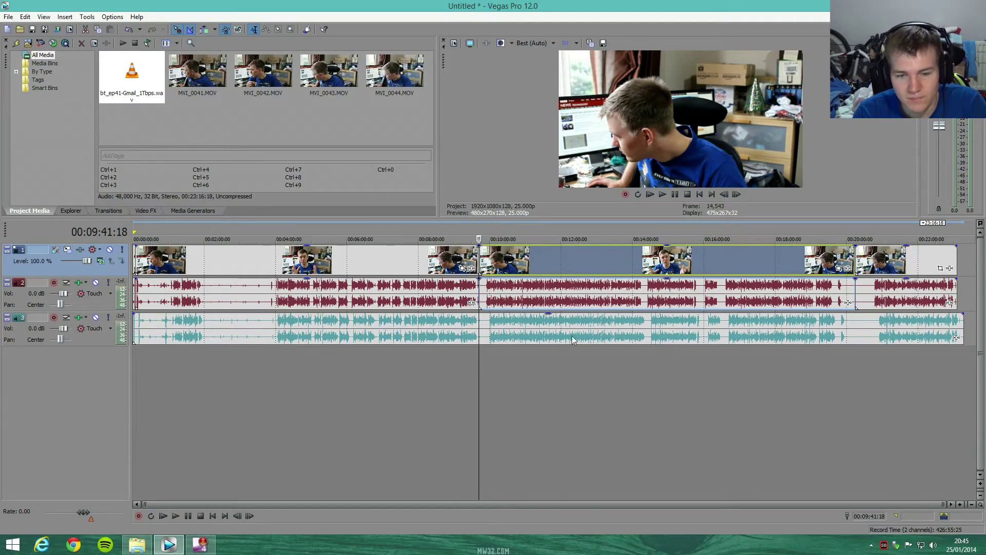
pyautogui.scroll(6, 538, 291)
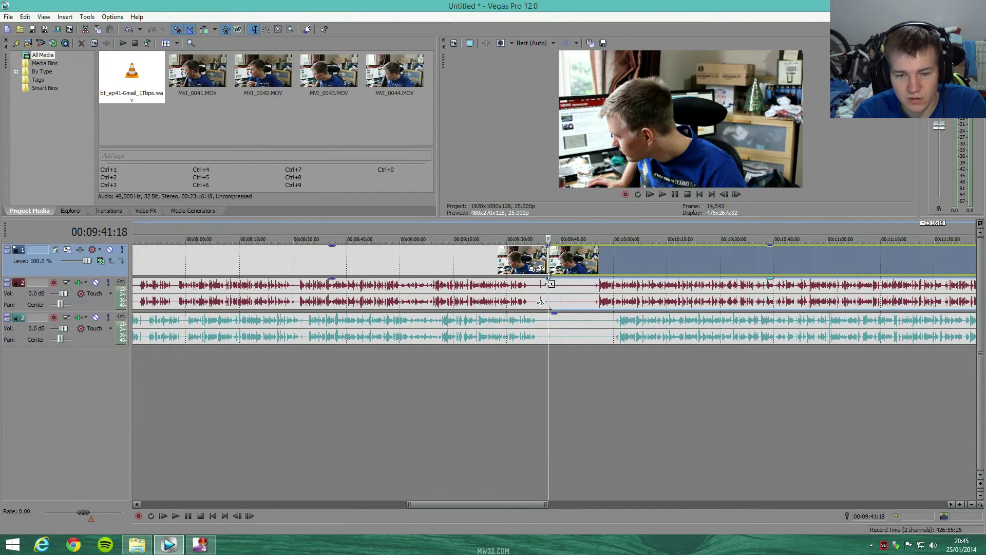
pyautogui.scroll(-6, 549, 285)
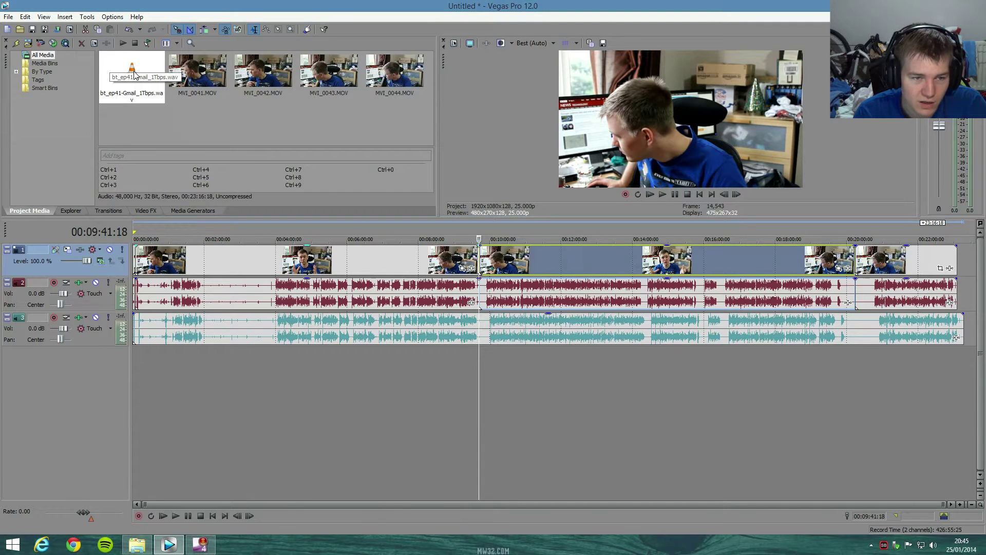
# - Add three more copies of bt_ep41-Gmail_1Tbps.wav on separate audio tracks below the existing ones, starting at the timeline's beginning
pyautogui.moveTo(134, 75); pyautogui.dragTo(69, 437)
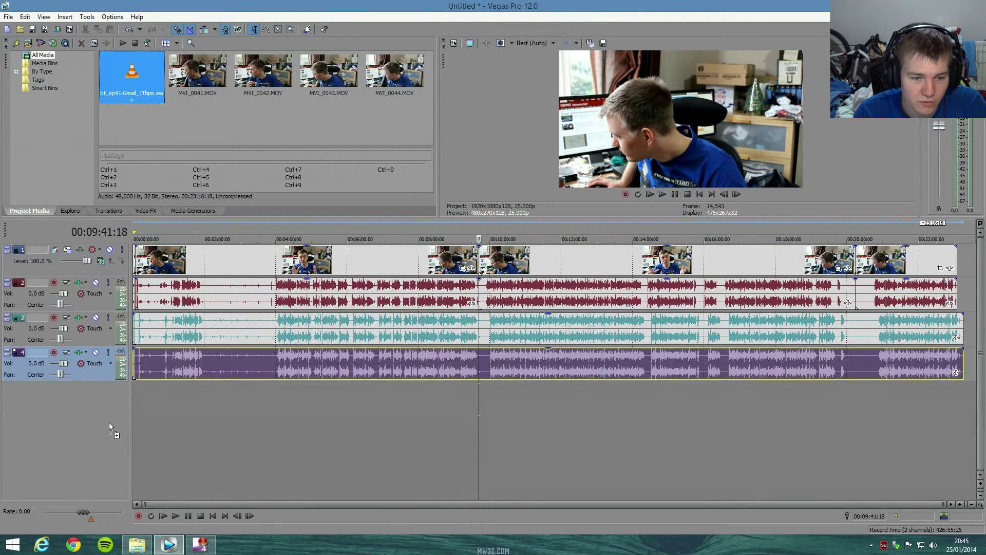
pyautogui.hotkey('ctrl', 'v')
pyautogui.hotkey('ctrl', 'v')
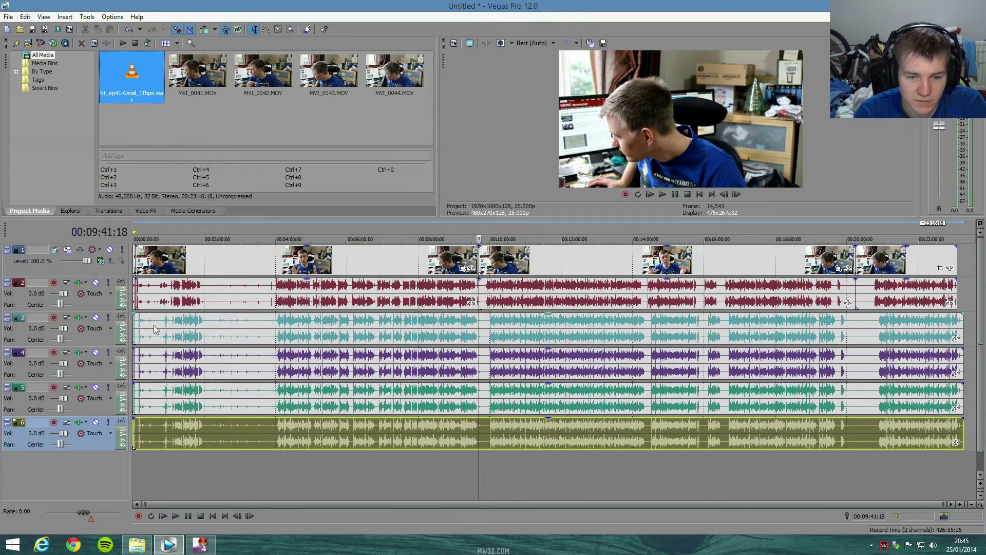
# - Lower the volume of the three duplicate WAV tracks, 4, 5 and 6, to -Inf
pyautogui.click(142, 256)
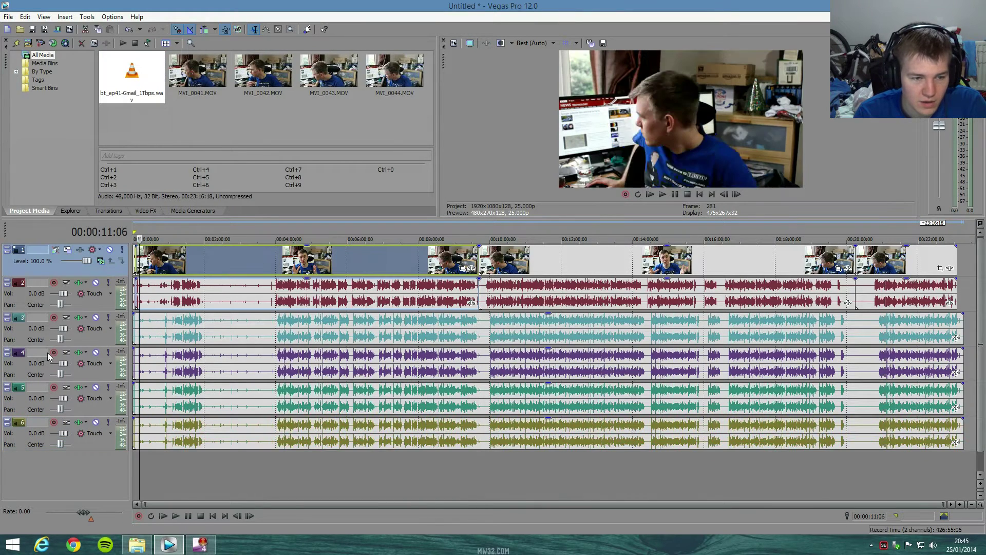
pyautogui.moveTo(62, 363); pyautogui.dragTo(49, 364)
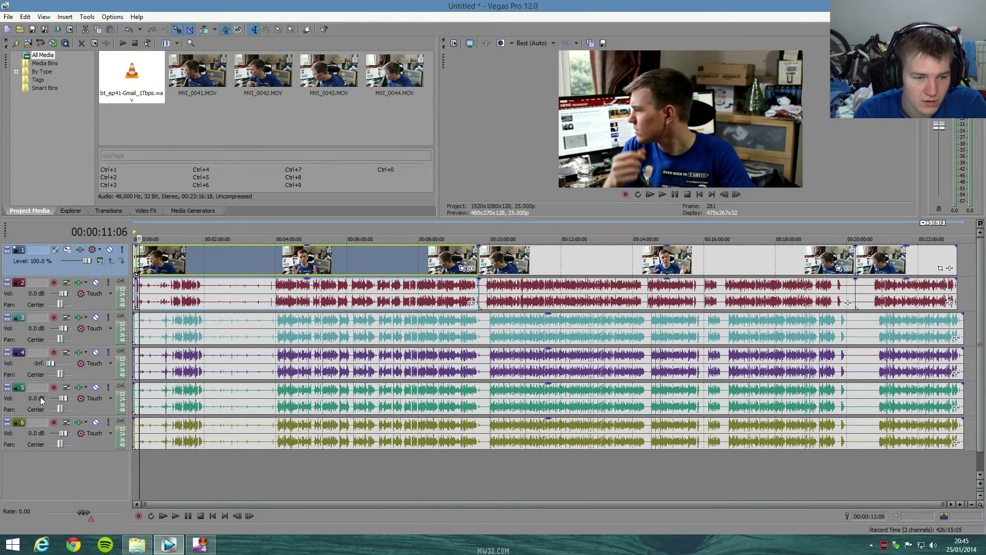
pyautogui.moveTo(63, 433); pyautogui.dragTo(49, 433)
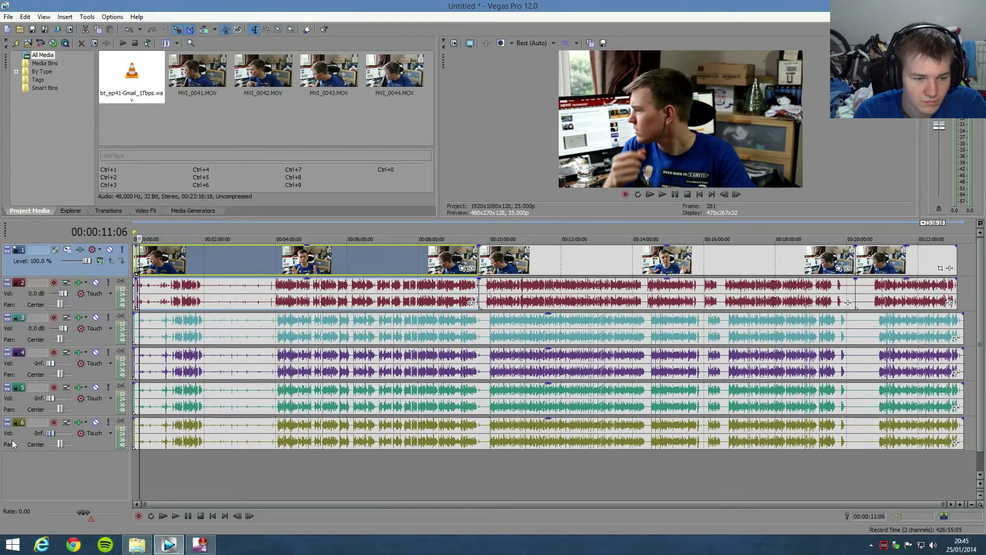
# - Examine the clap spikes at the start of the camera audio and the WAV recording's waveforms
pyautogui.scroll(3, 152, 298)
pyautogui.scroll(-4, 152, 298)
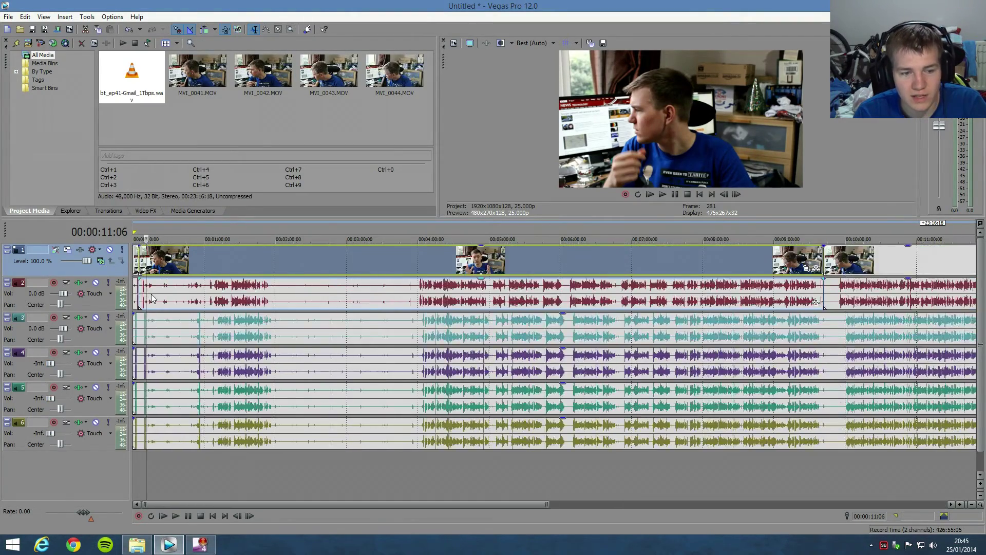
pyautogui.scroll(2, 152, 298)
pyautogui.scroll(-2, 152, 298)
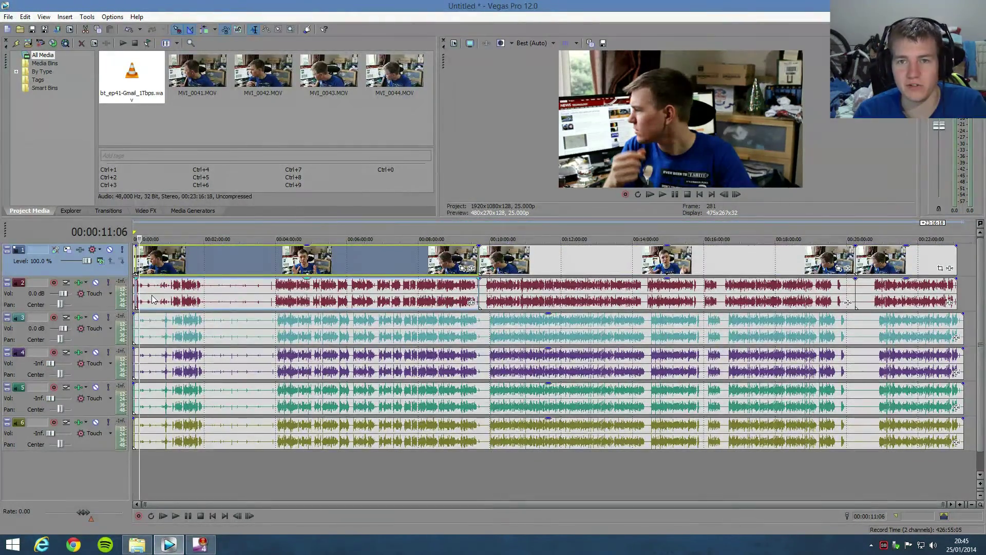
pyautogui.scroll(6, 152, 299)
pyautogui.scroll(4, 152, 299)
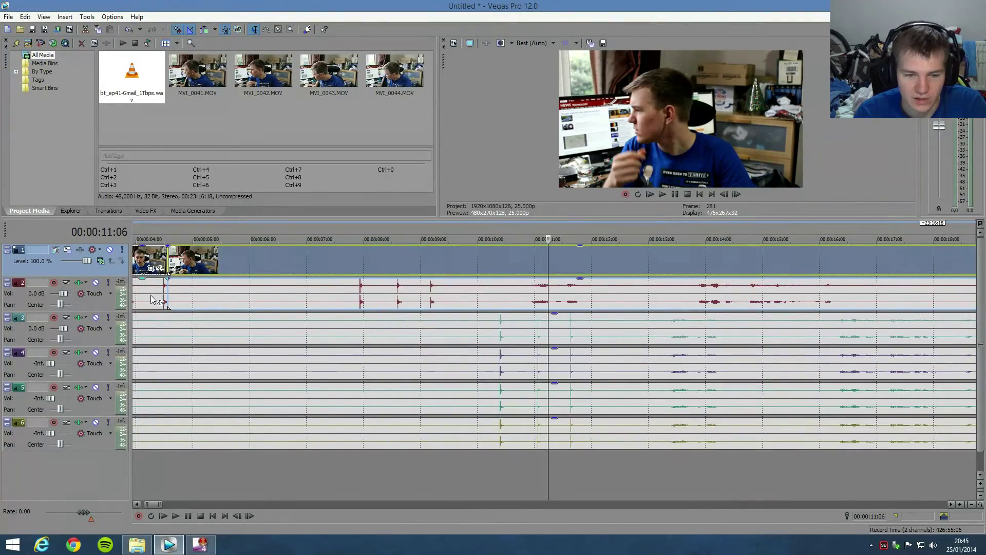
pyautogui.scroll(-3, 188, 294)
pyautogui.scroll(2, 288, 323)
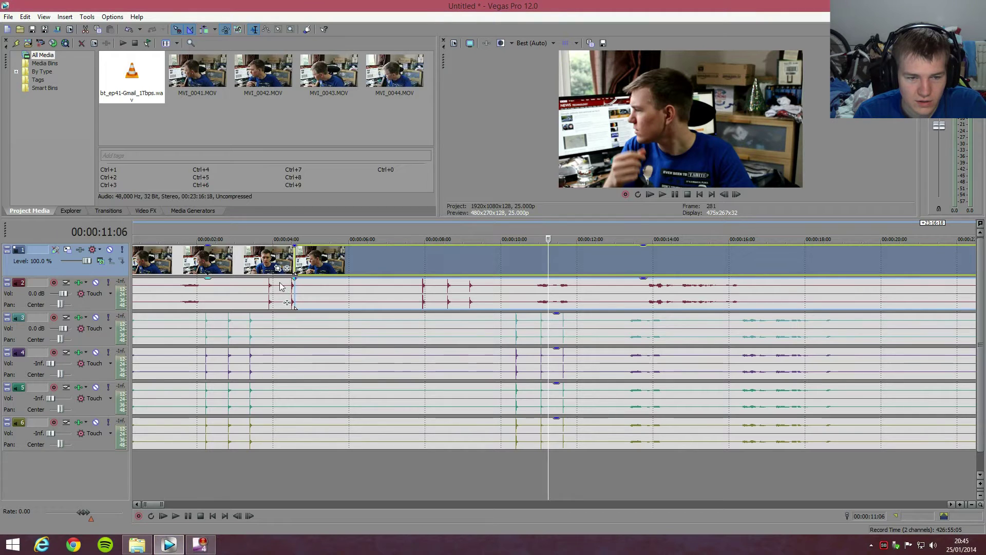
# - Move MVI_0042.MOV clear of the short MVI_0041.MOV at the timeline's start and delete MVI_0041.MOV with its audio
pyautogui.click(275, 265)
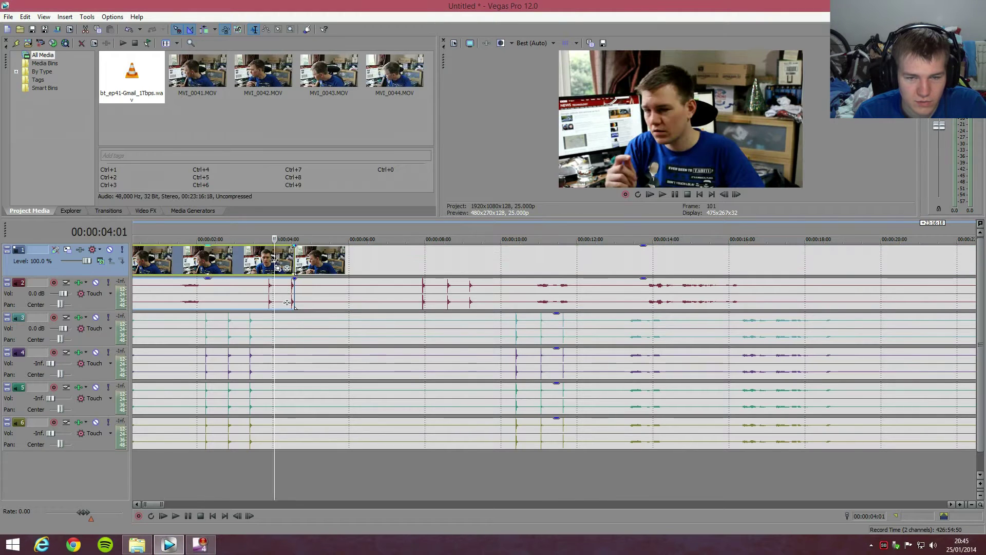
pyautogui.click(352, 261)
pyautogui.moveTo(319, 259); pyautogui.dragTo(367, 260)
pyautogui.rightClick(201, 265)
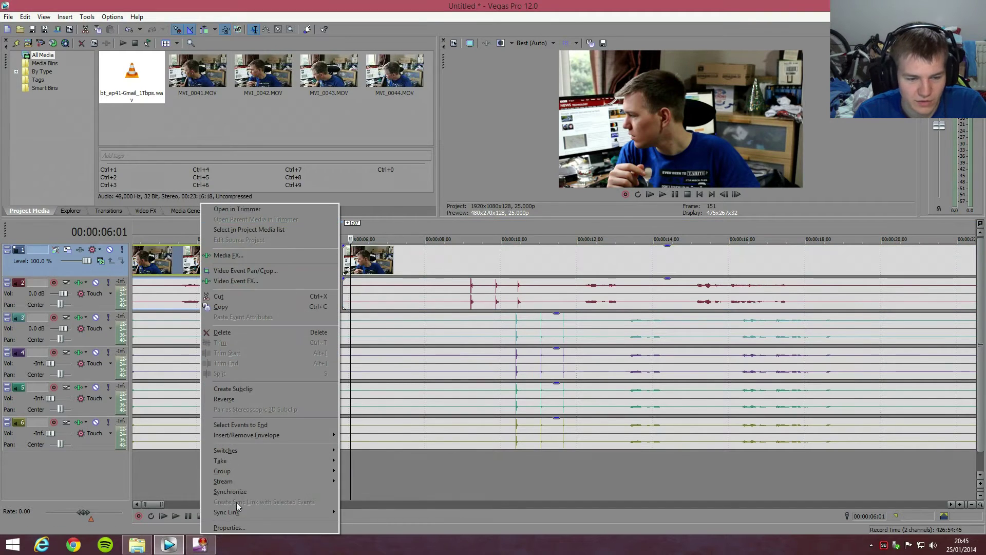
pyautogui.click(222, 331)
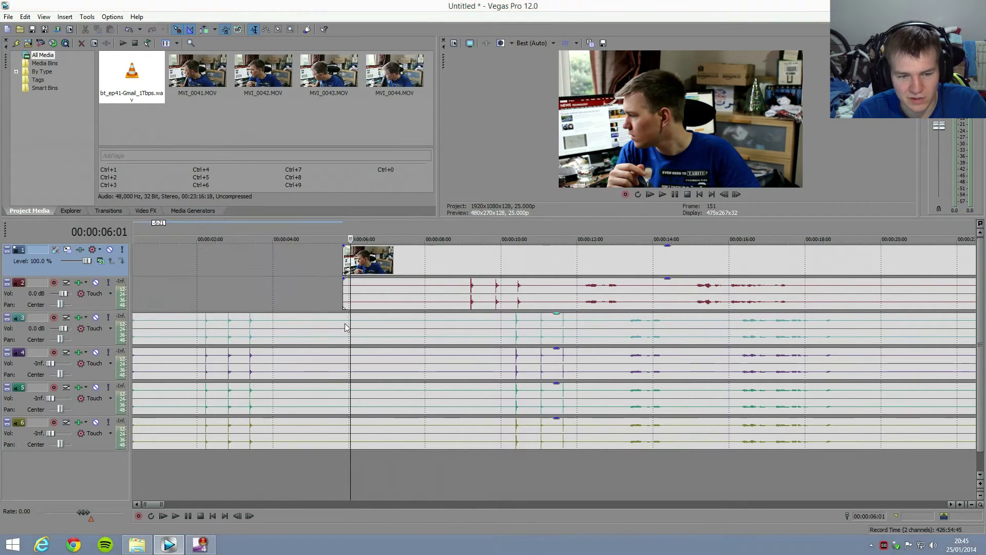
# - Move MVI_0042.MOV about one second later to line its three clap spikes up with the WAV's, and check the match
pyautogui.moveTo(502, 257); pyautogui.dragTo(547, 254)
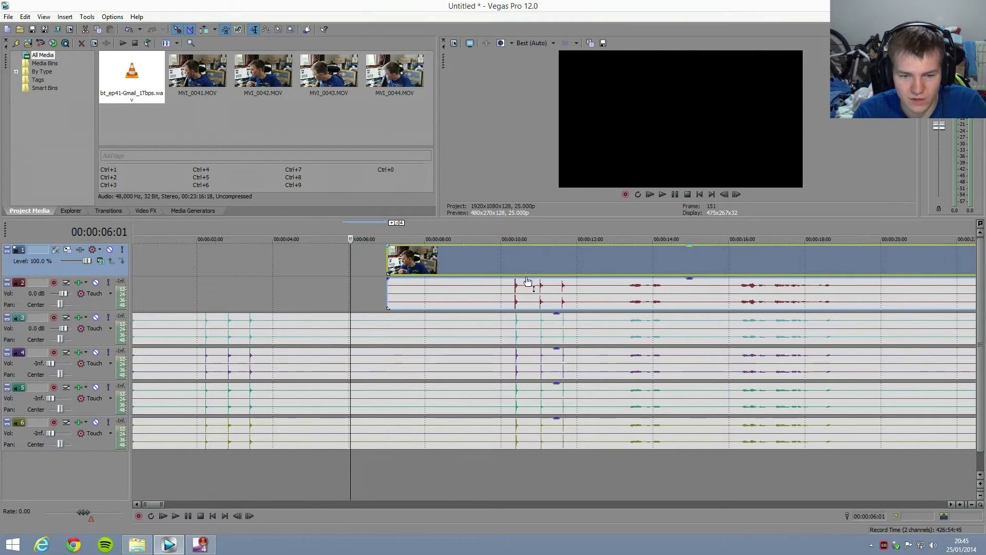
pyautogui.click(519, 294)
pyautogui.scroll(5, 509, 297)
pyautogui.scroll(-3, 498, 304)
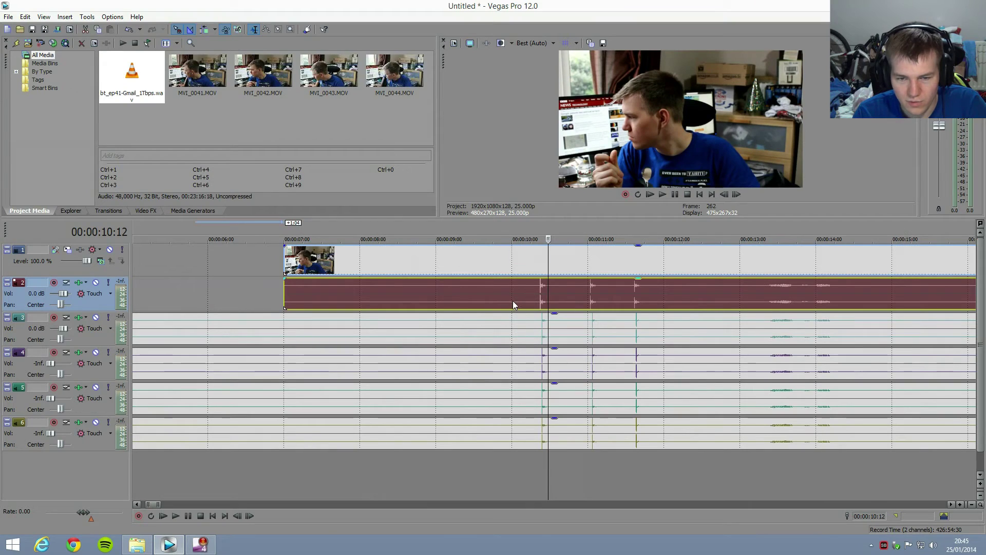
pyautogui.click(634, 291)
pyautogui.scroll(-4, 617, 308)
pyautogui.scroll(-2, 513, 329)
pyautogui.scroll(8, 352, 345)
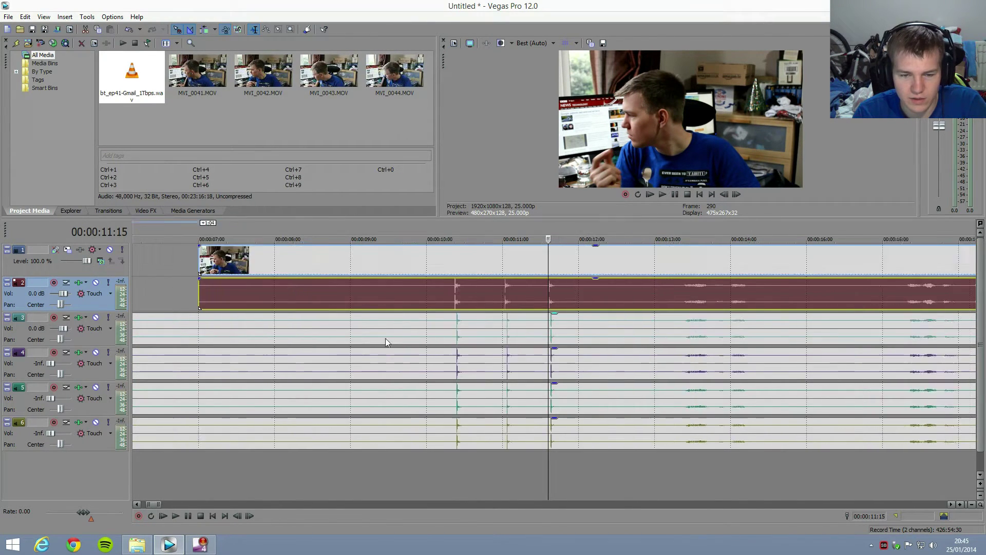
# - Try to match the first clap more exactly by shifting MVI_0042.MOV one frame, comparing the spikes near 10:09
pyautogui.click(352, 285)
pyautogui.scroll(2, 360, 290)
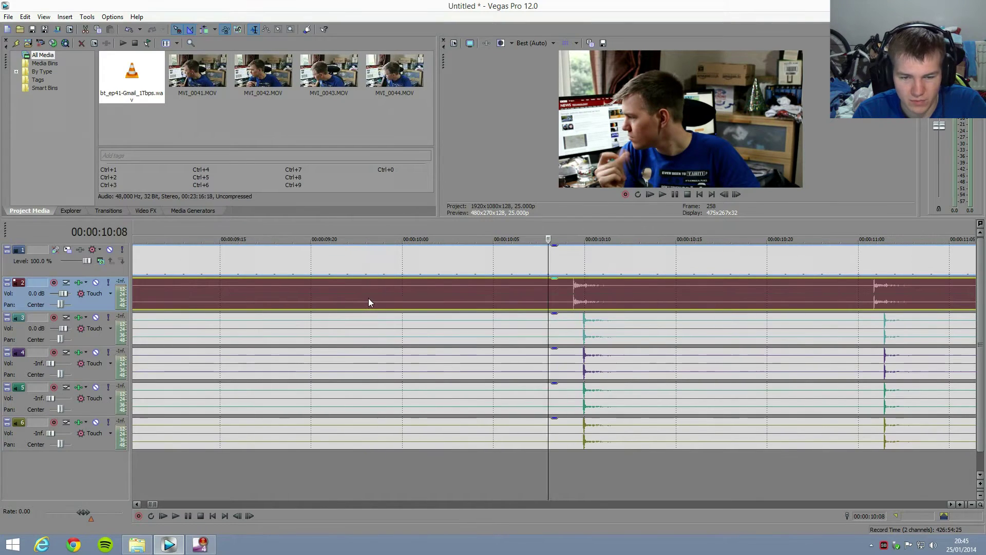
pyautogui.scroll(3, 642, 264)
pyautogui.click(645, 260)
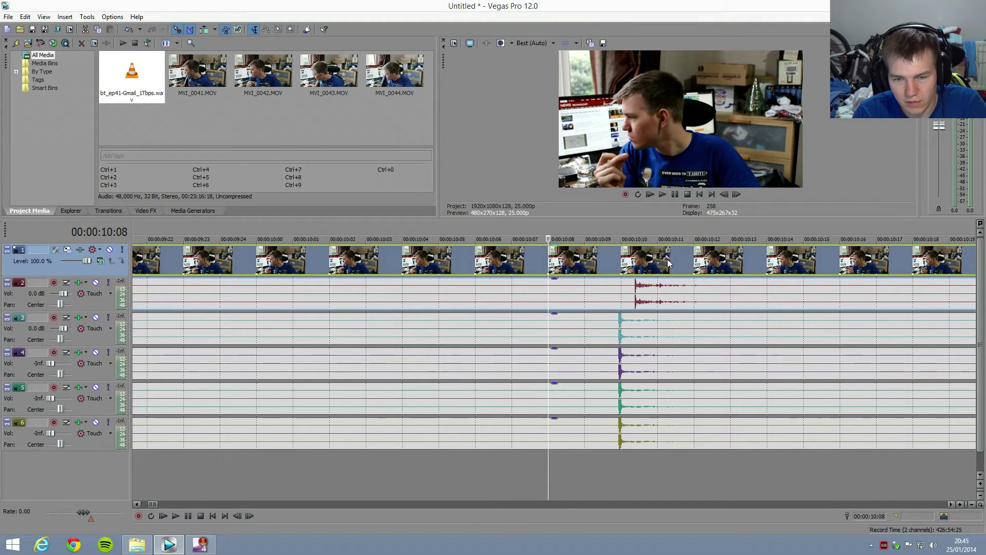
pyautogui.click(600, 298)
pyautogui.scroll(6, 597, 299)
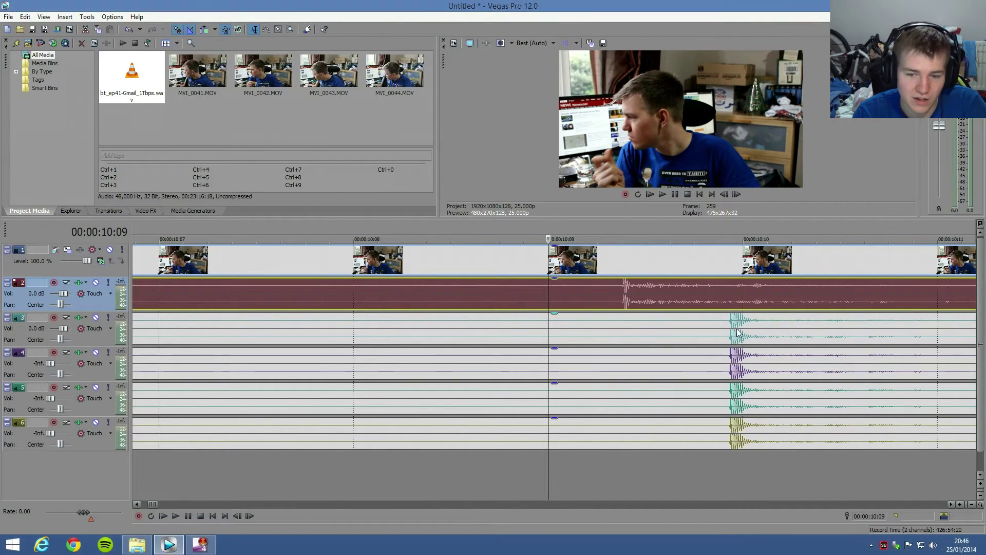
# - Move the camera clips and all the WAV copies together about 1:47 later on the timeline
pyautogui.scroll(-6, 581, 344)
pyautogui.scroll(-10, 581, 341)
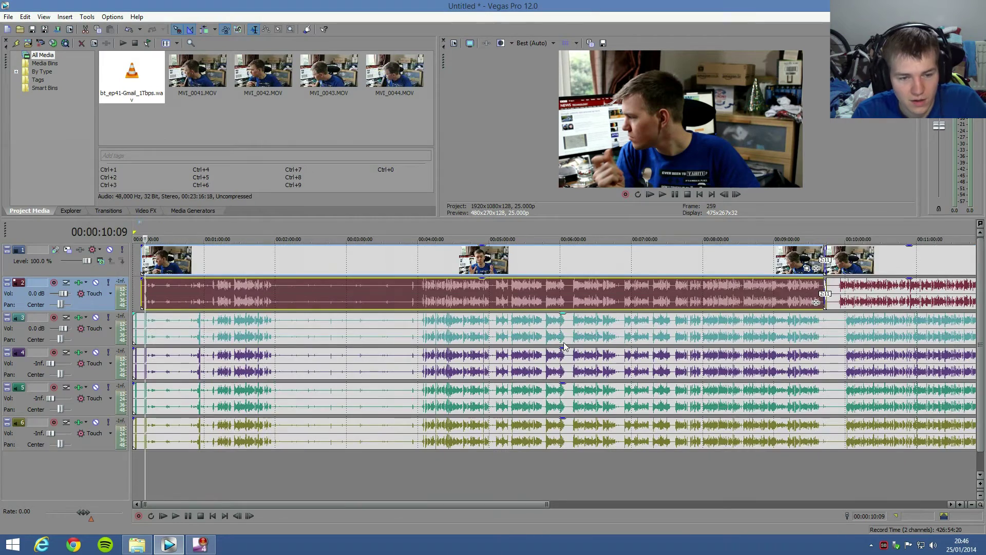
pyautogui.moveTo(223, 257); pyautogui.dragTo(350, 256)
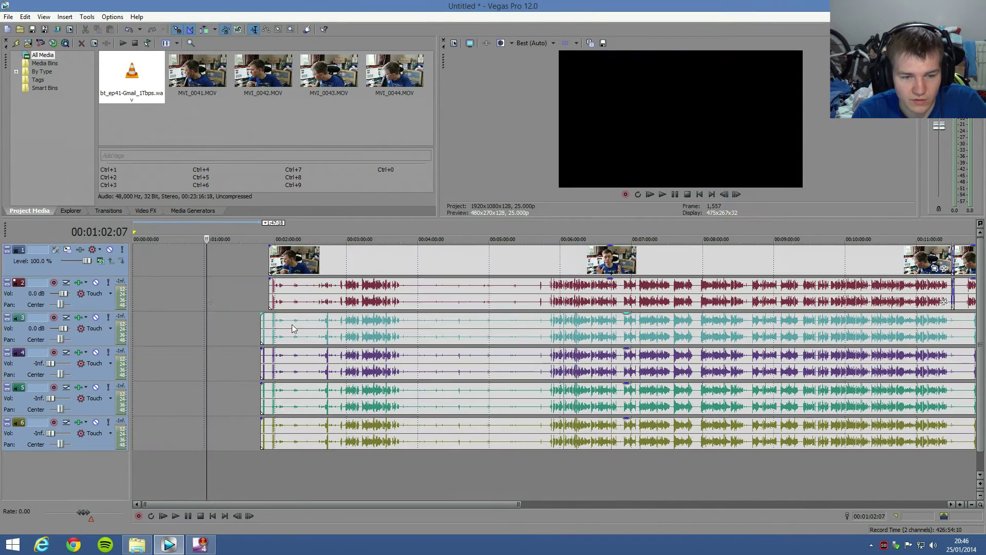
# - Shift MVI_0042.MOV to start at about 1:21 and the WAV on track 3 at about 0:41, out of sync
pyautogui.moveTo(380, 331); pyautogui.dragTo(254, 331)
pyautogui.moveTo(272, 263); pyautogui.dragTo(196, 269)
pyautogui.moveTo(275, 328); pyautogui.dragTo(322, 329)
pyautogui.moveTo(291, 272); pyautogui.dragTo(315, 260)
# - Slide the WAV on track 3 to start at about 1:14, roughly lining its second group of claps up with the camera's
pyautogui.click(246, 259)
pyautogui.scroll(4, 245, 259)
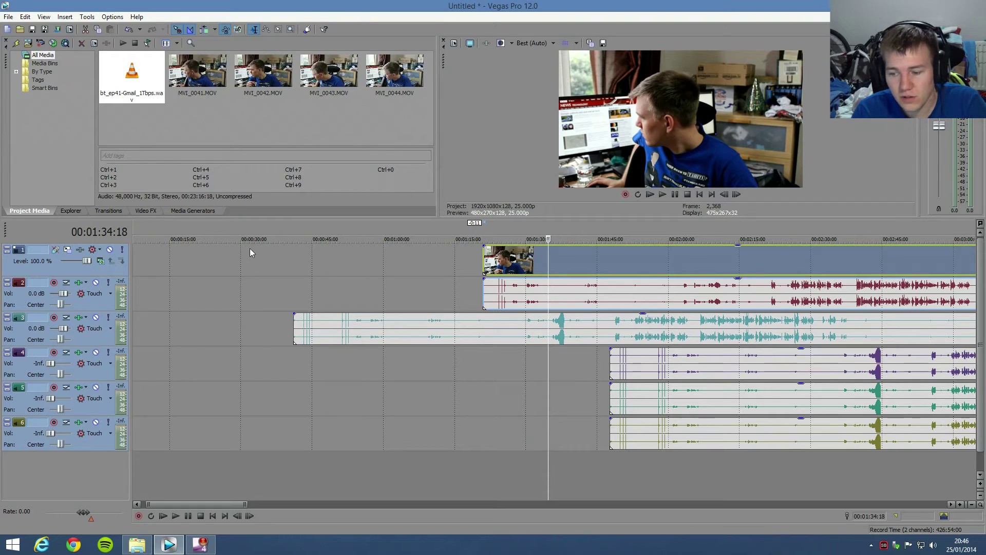
pyautogui.click(497, 259)
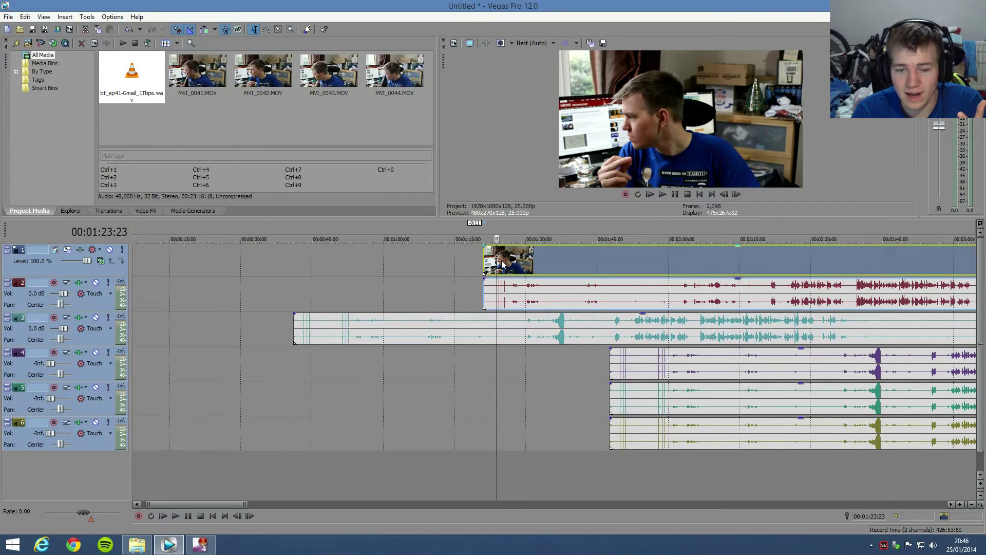
pyautogui.scroll(5, 502, 262)
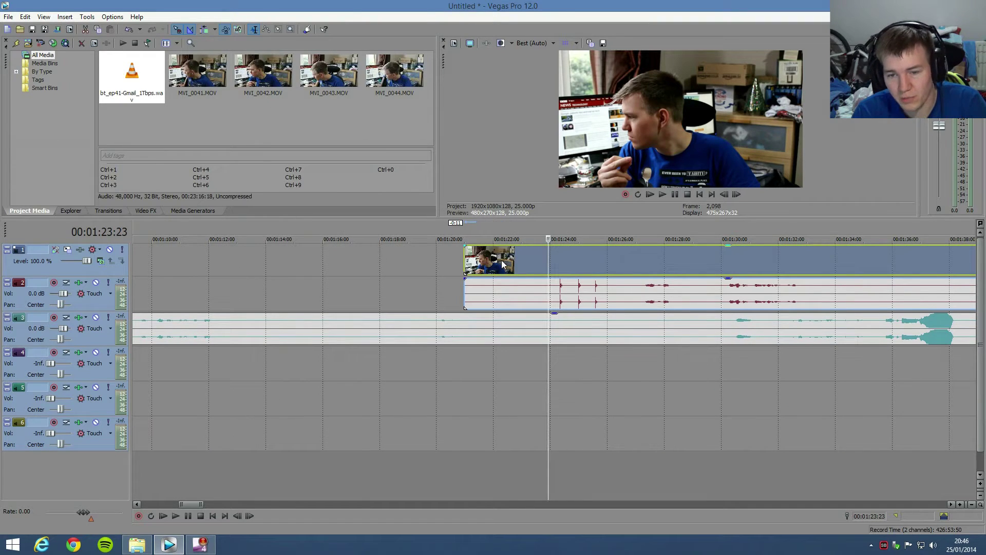
pyautogui.moveTo(792, 328); pyautogui.dragTo(826, 332)
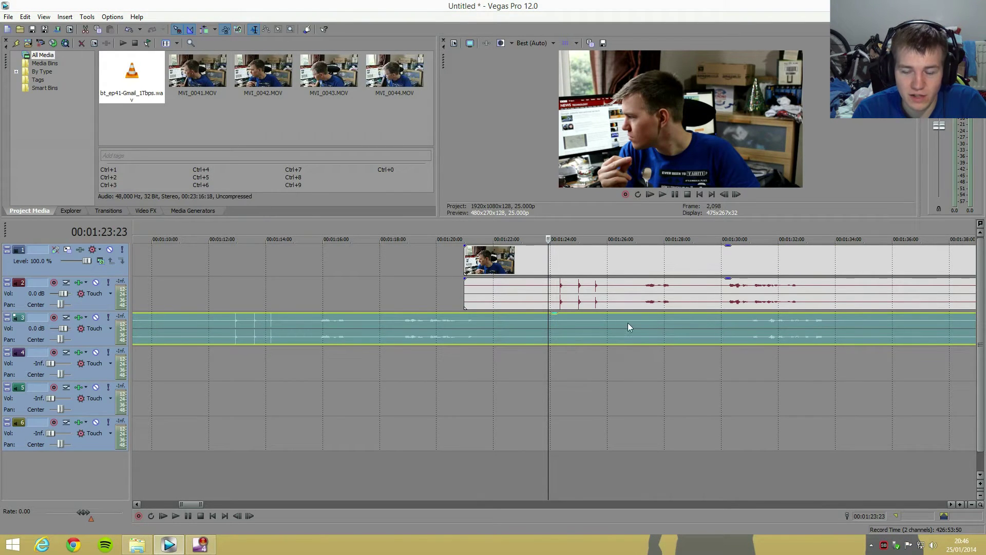
pyautogui.moveTo(636, 326); pyautogui.dragTo(750, 324)
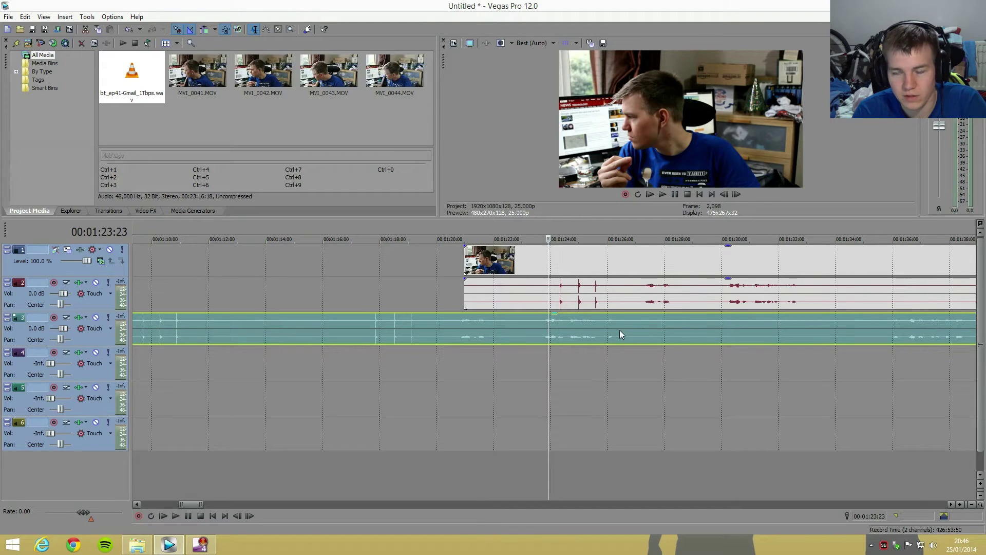
pyautogui.moveTo(620, 331); pyautogui.dragTo(804, 337)
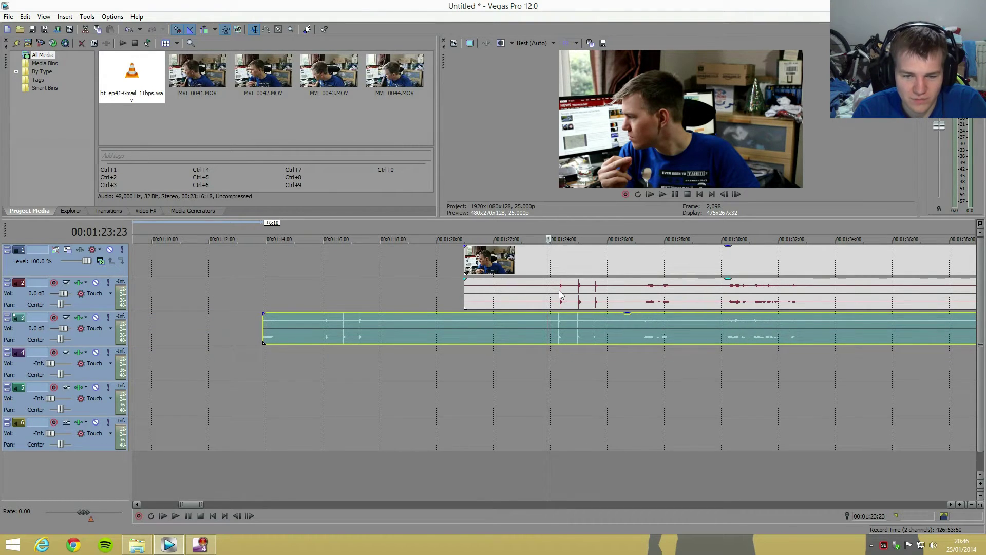
# - Fine-align the track 3 WAV's first matching clap spike with the camera audio's spike near 1:24:08, at sub-frame precision
pyautogui.click(561, 321)
pyautogui.scroll(5, 564, 323)
pyautogui.moveTo(624, 334); pyautogui.dragTo(621, 335)
pyautogui.click(583, 304)
pyautogui.scroll(3, 544, 322)
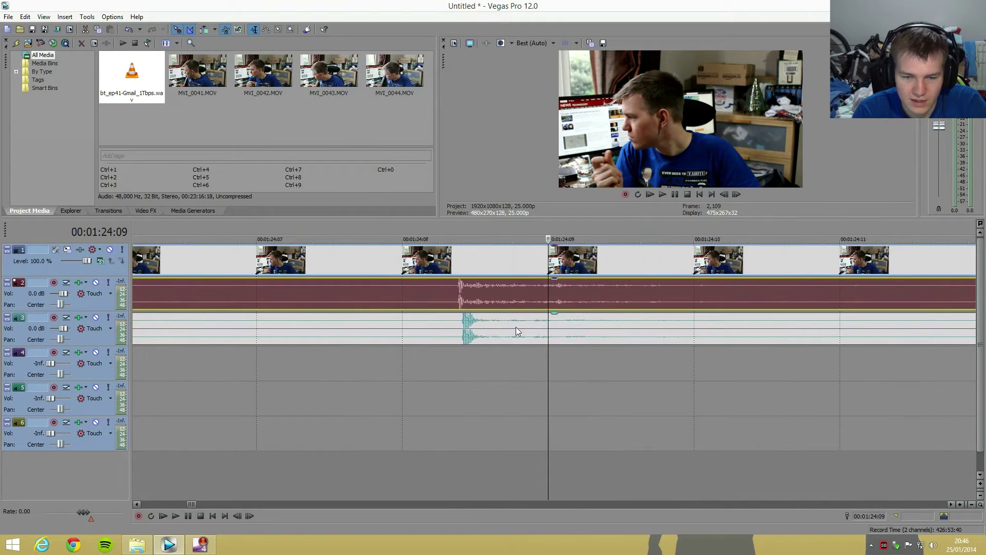
pyautogui.scroll(3, 545, 322)
pyautogui.moveTo(357, 328); pyautogui.dragTo(329, 317)
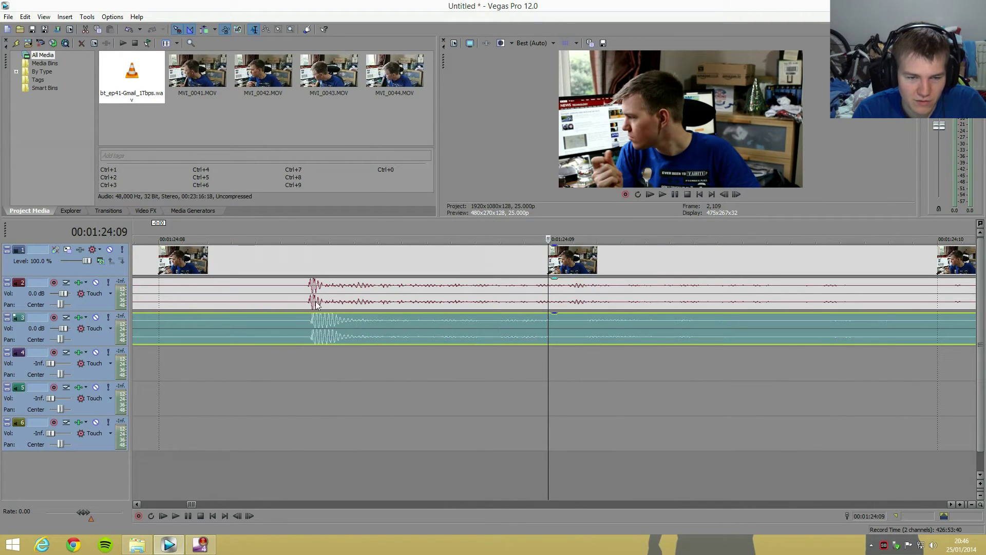
# - Play back the section around the claps from about 1:24 to check the sync of camera audio and WAV
pyautogui.click(298, 297)
pyautogui.scroll(2, 353, 321)
pyautogui.scroll(-4, 709, 321)
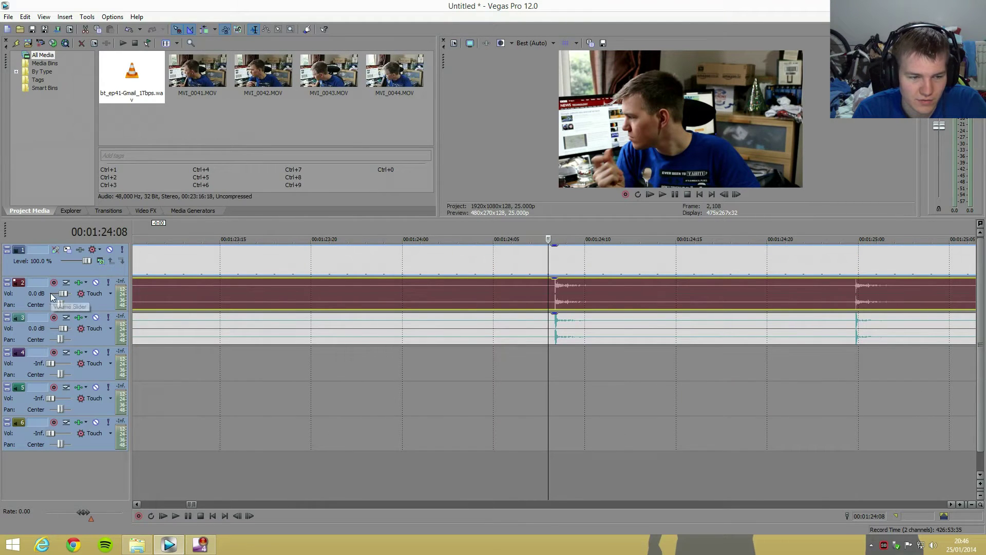
pyautogui.click(663, 194)
pyautogui.scroll(-4, 652, 347)
pyautogui.click(674, 194)
pyautogui.click(372, 255)
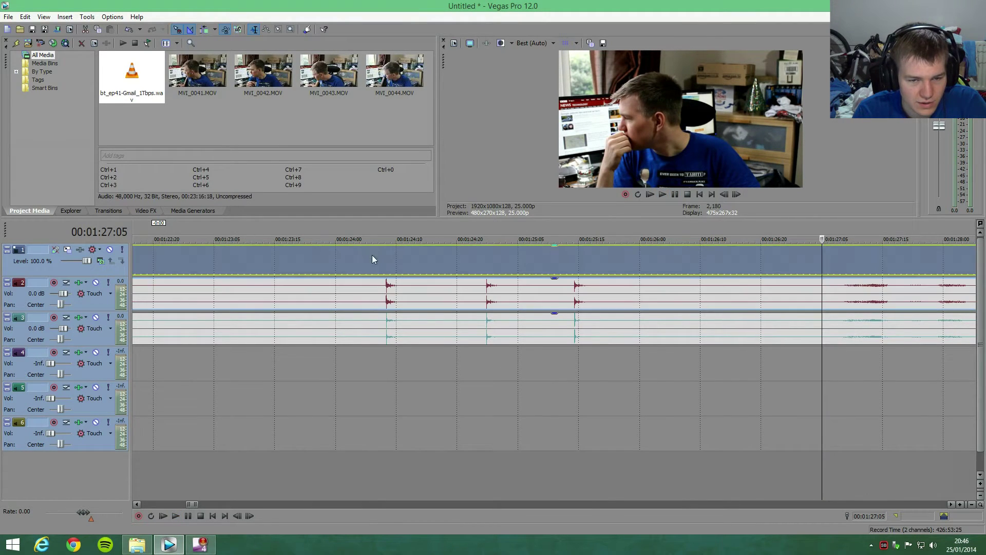
# - Trim the start and end of the track 3 WAV to match the first camera clip's length
pyautogui.scroll(-8, 370, 319)
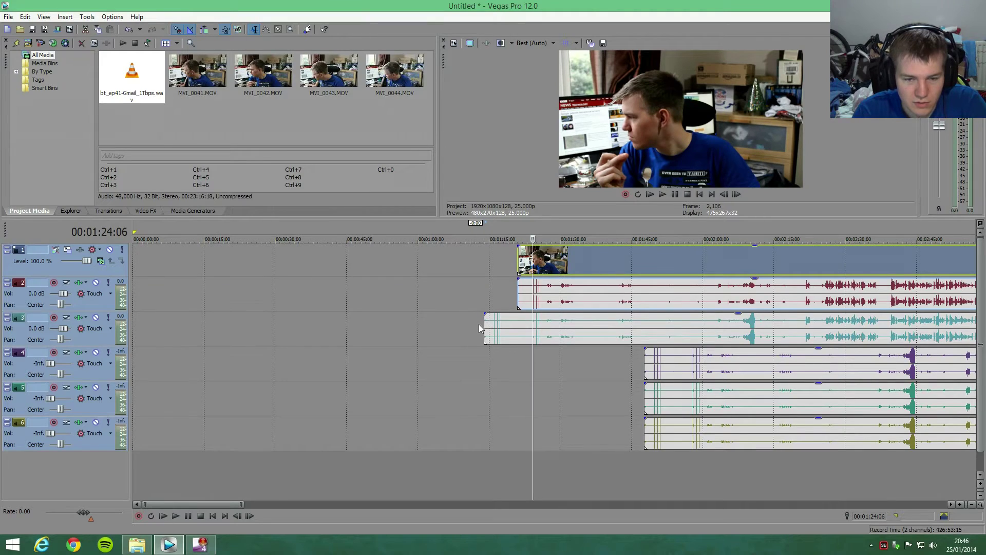
pyautogui.moveTo(484, 325); pyautogui.dragTo(493, 324)
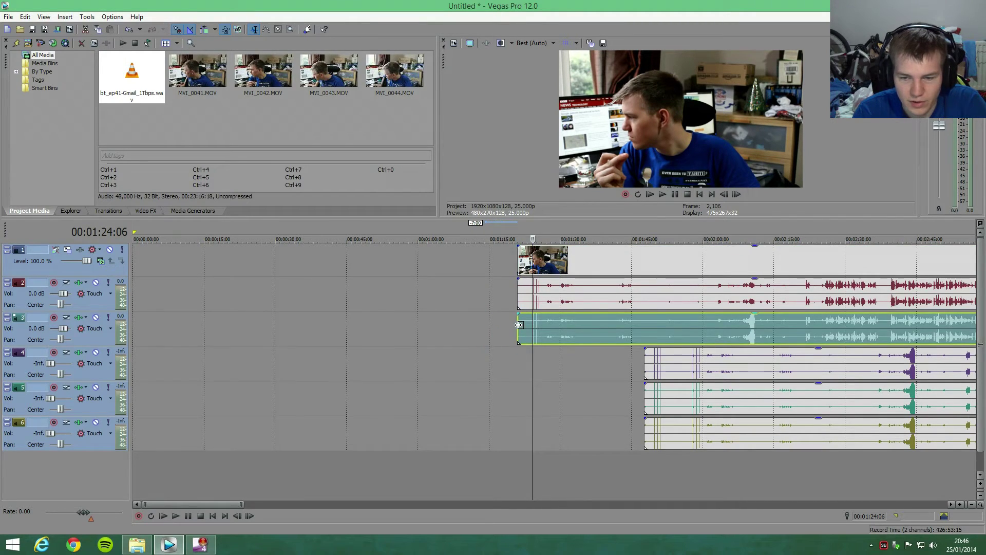
pyautogui.scroll(-8, 713, 335)
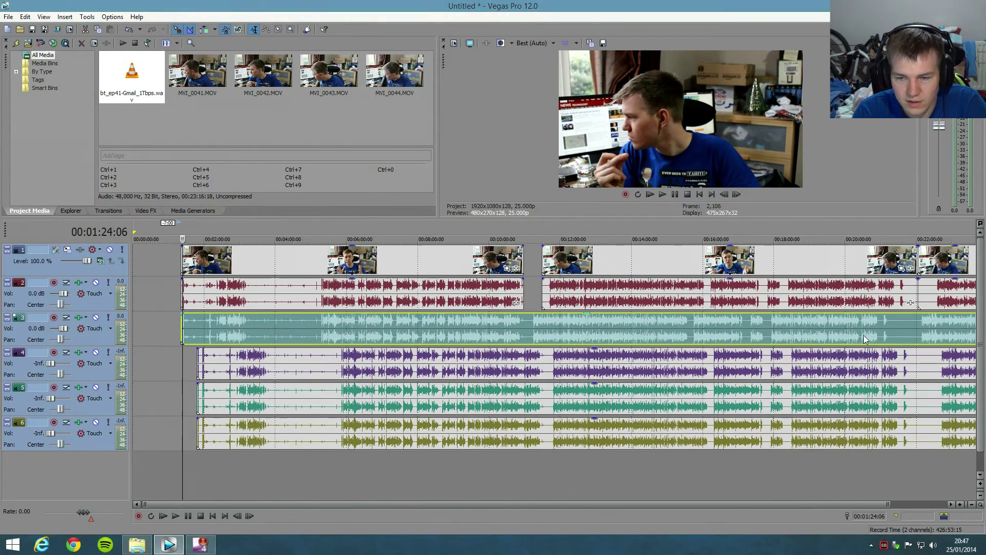
pyautogui.scroll(-1, 864, 335)
pyautogui.moveTo(944, 327); pyautogui.dragTo(499, 331)
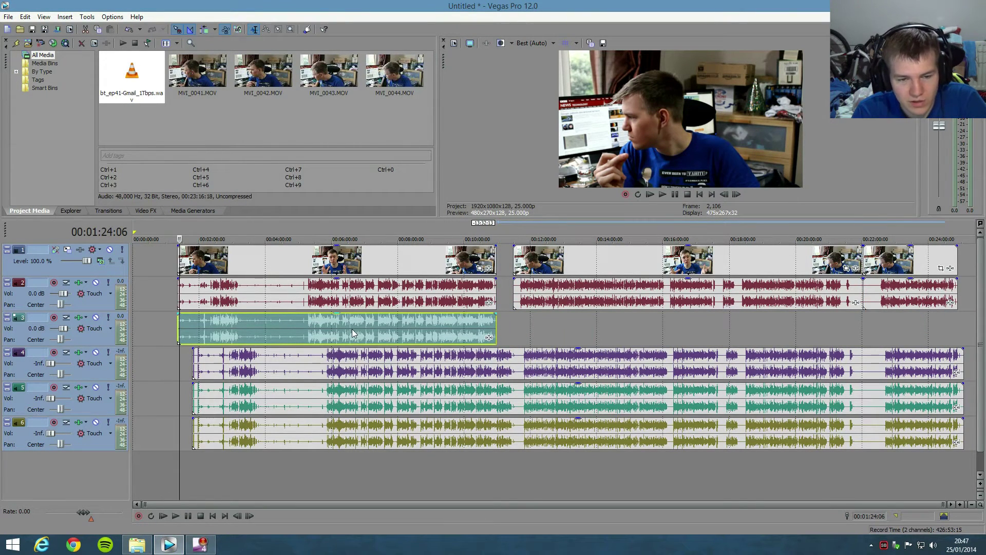
# - Group the first clip's video, camera audio and WAV, and move the group to the start of the timeline
pyautogui.keyDown('ctrl'); pyautogui.click(366, 257); pyautogui.keyUp('ctrl')
pyautogui.keyDown('ctrl'); pyautogui.click(356, 298); pyautogui.keyUp('ctrl')
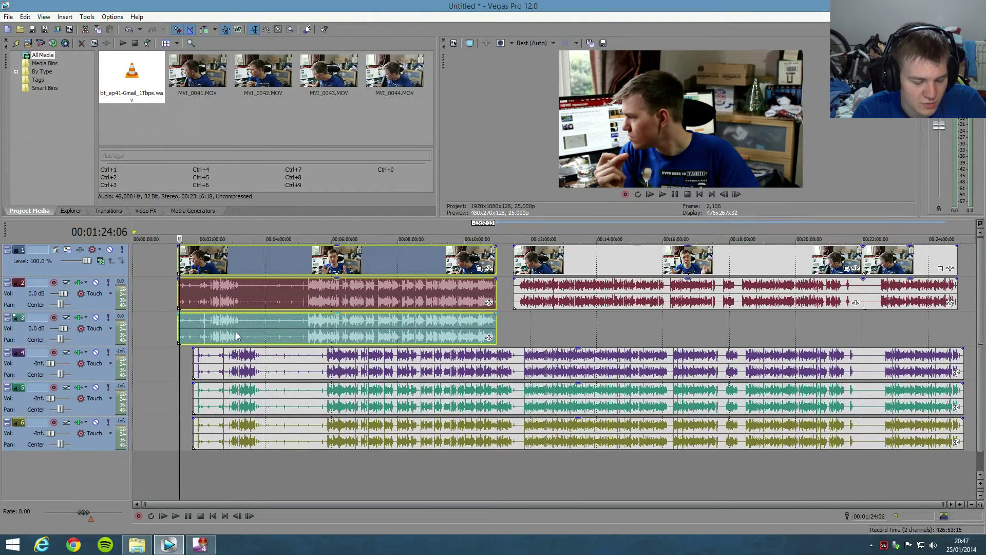
pyautogui.rightClick(277, 267)
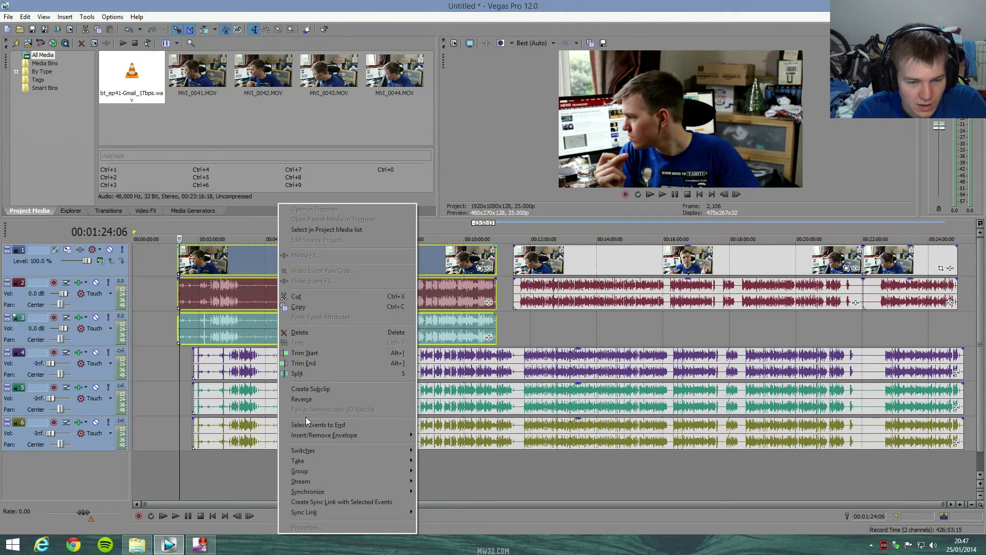
pyautogui.moveTo(312, 469)
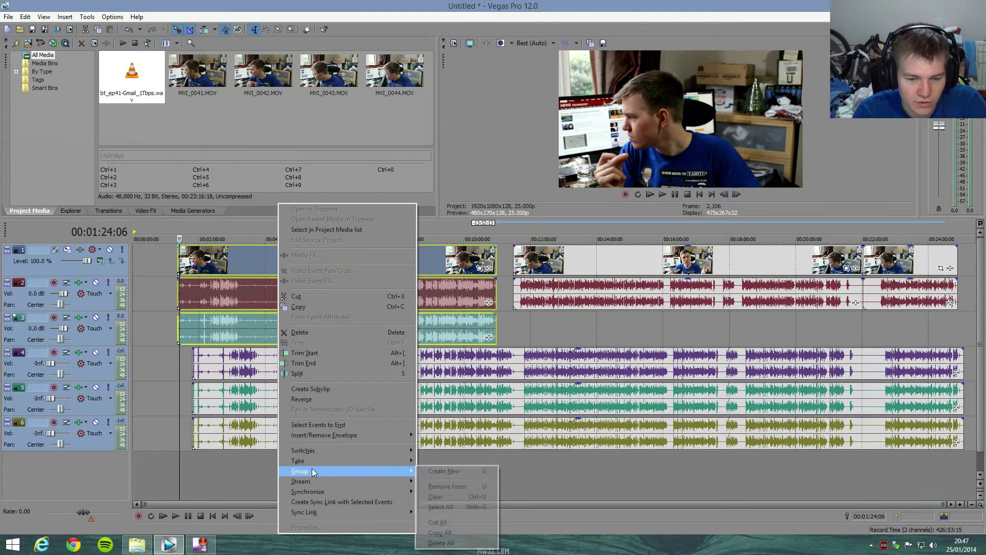
pyautogui.click(476, 471)
pyautogui.click(565, 324)
pyautogui.moveTo(403, 257); pyautogui.dragTo(135, 255)
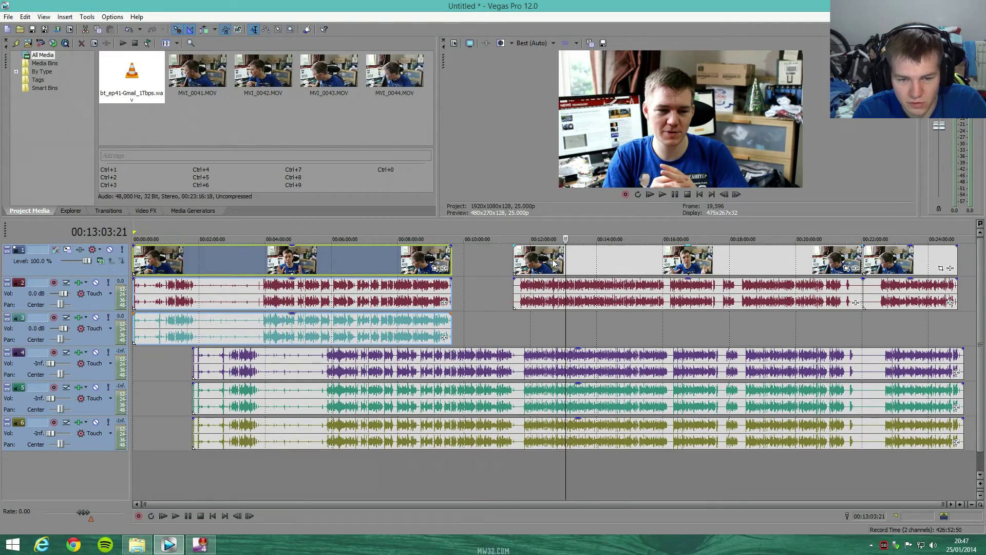
# - Place the track 4 WAV on track 3 with its start trimmed to the second camera clip, its speech aligned near 11:44
pyautogui.click(514, 256)
pyautogui.moveTo(216, 360); pyautogui.dragTo(507, 330)
pyautogui.click(513, 329)
pyautogui.scroll(15, 618, 331)
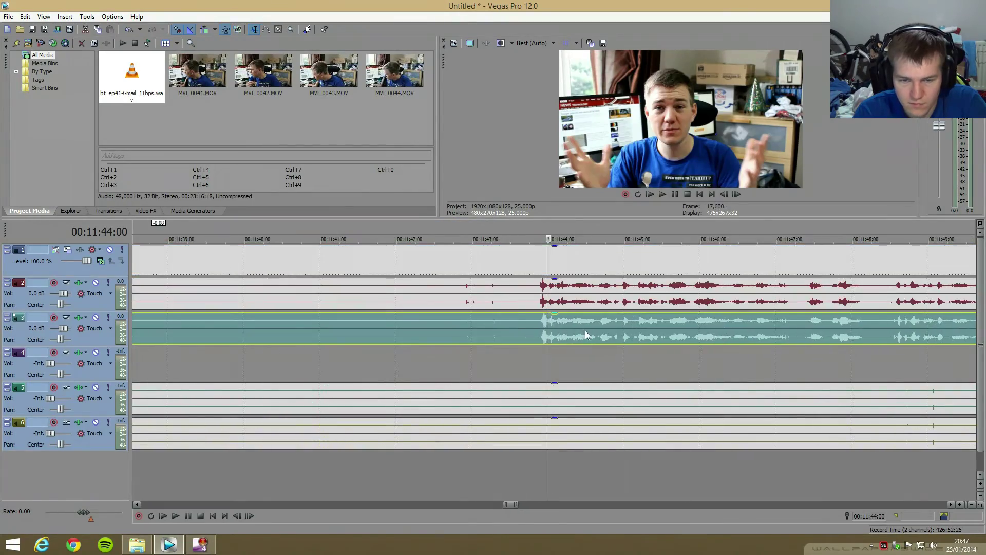
# - Trim the WAV's end to match the second camera clip and group it with that clip's video and audio
pyautogui.scroll(-15, 439, 329)
pyautogui.moveTo(944, 330); pyautogui.dragTo(847, 327)
pyautogui.rightClick(761, 329)
pyautogui.click(793, 473)
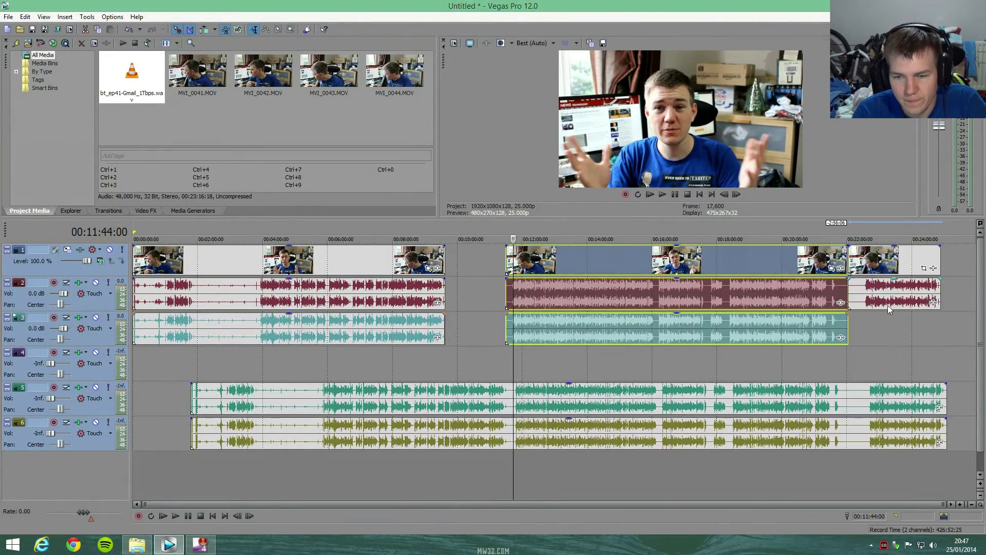
# - Trim the track 5 WAV to its last section and place it on track 3 under the third camera clip
pyautogui.click(852, 398)
pyautogui.moveTo(852, 398); pyautogui.dragTo(852, 363)
pyautogui.click(941, 239)
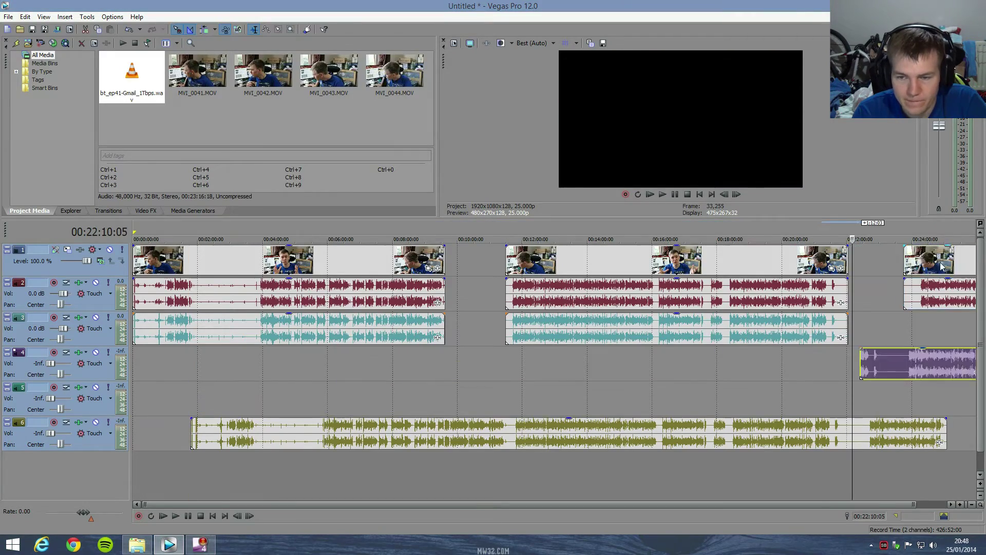
pyautogui.scroll(8, 568, 316)
pyautogui.moveTo(513, 363); pyautogui.dragTo(653, 325)
# - Group the third clip's video, camera audio and WAV as one new group
pyautogui.scroll(-5, 671, 325)
pyautogui.keyDown('ctrl'); pyautogui.click(816, 293); pyautogui.keyUp('ctrl')
pyautogui.rightClick(849, 328)
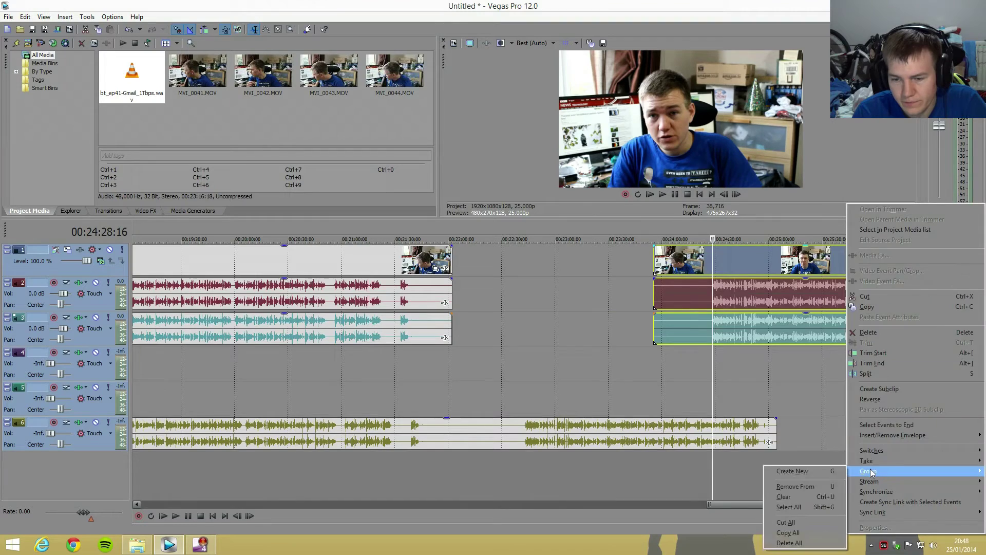
pyautogui.click(793, 469)
pyautogui.scroll(-5, 793, 397)
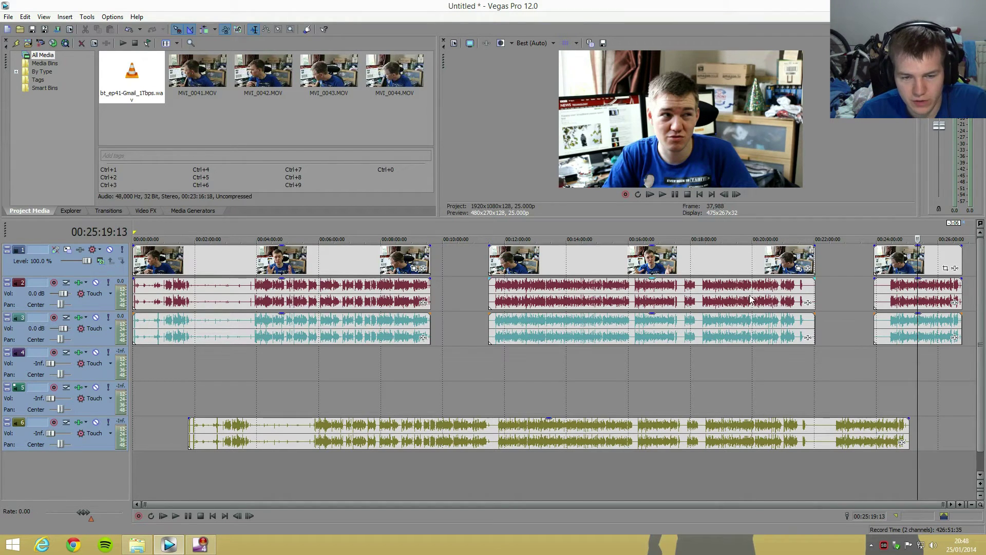
# - Delete the leftover WAV copy from track 6
pyautogui.click(272, 392)
pyautogui.click(258, 434)
pyautogui.press('Delete')
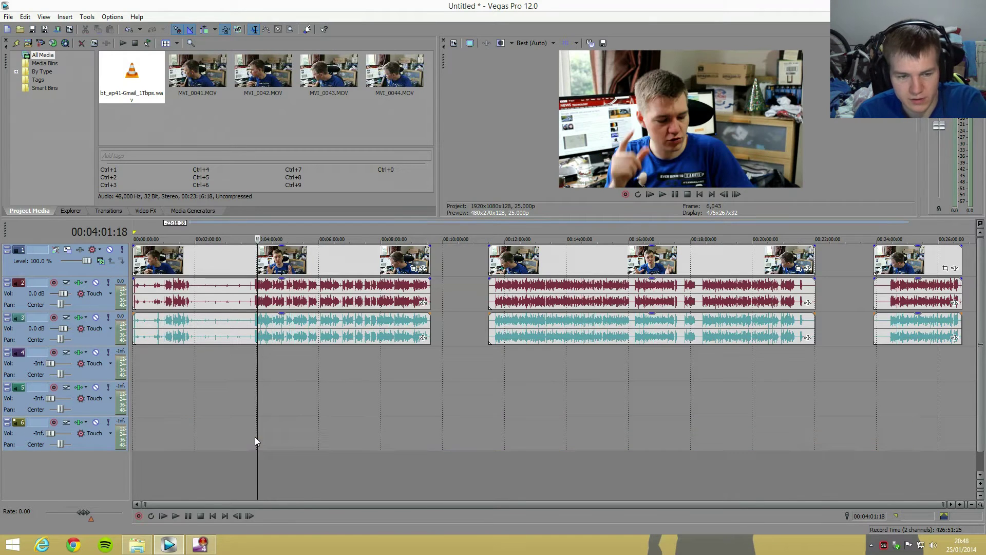
# - Delete the three empty audio tracks 6, 5 and 4
pyautogui.rightClick(95, 442)
pyautogui.click(88, 482)
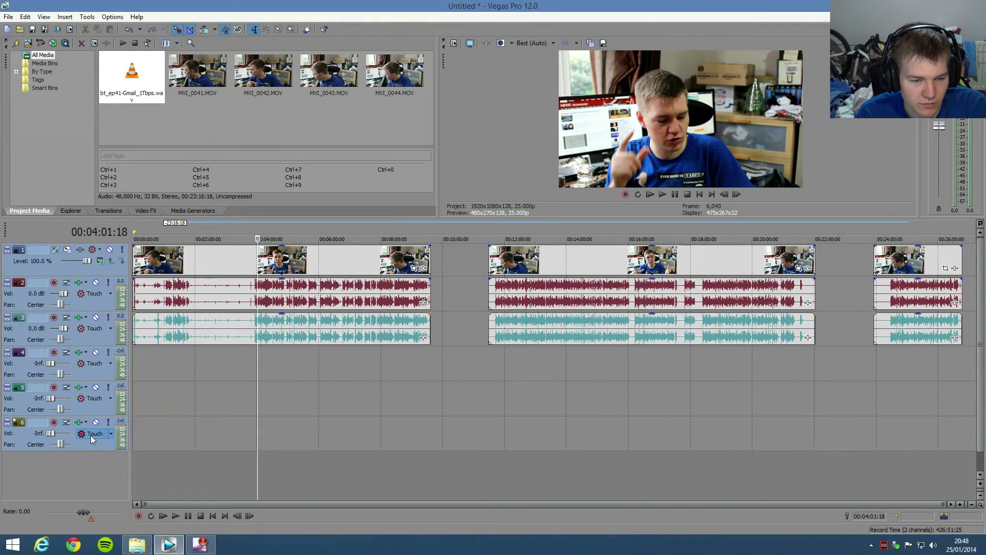
pyautogui.rightClick(90, 449)
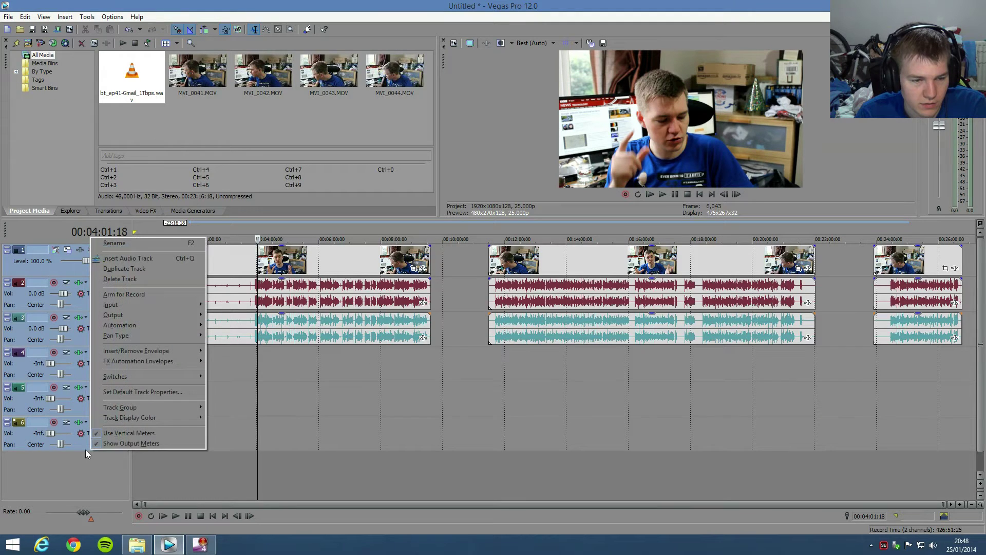
pyautogui.click(85, 448)
pyautogui.click(84, 448)
pyautogui.rightClick(84, 448)
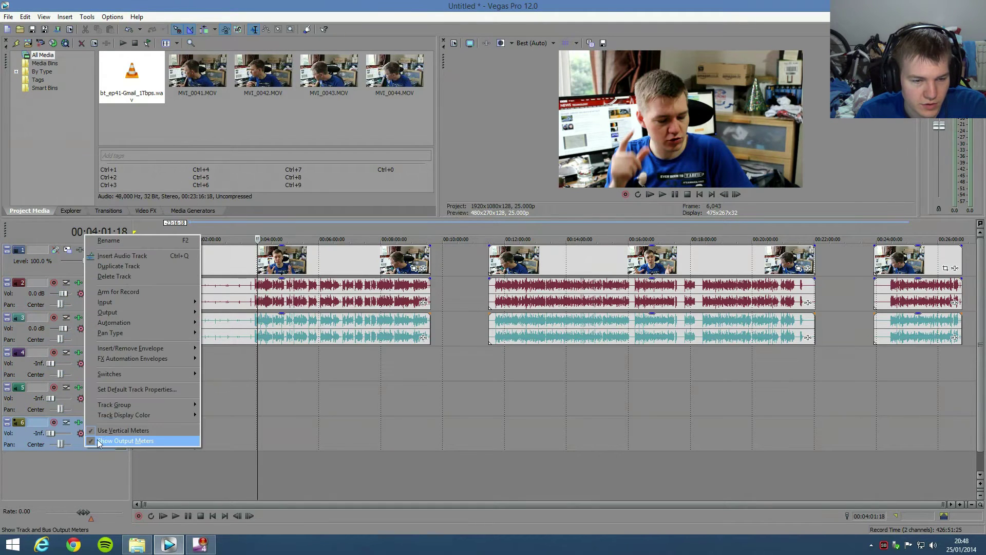
pyautogui.click(120, 276)
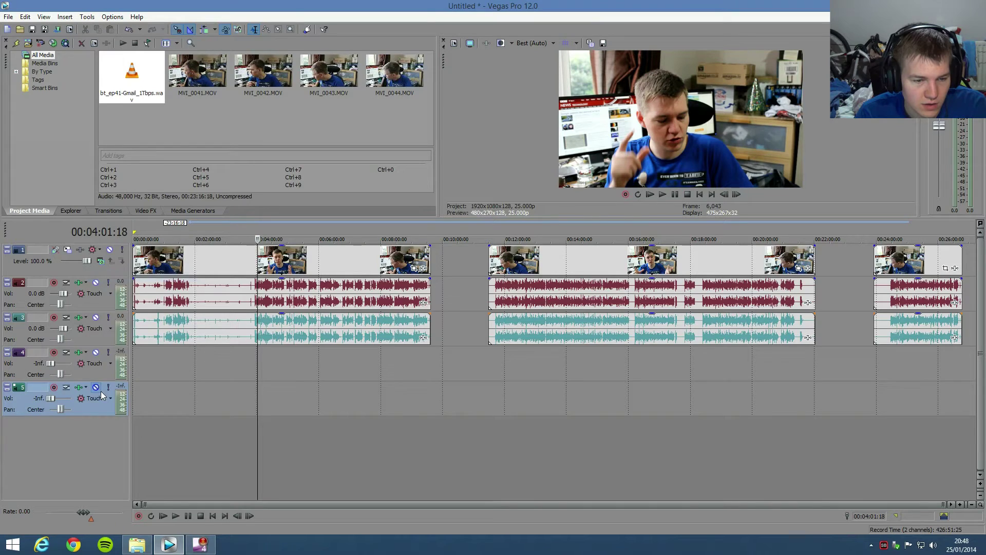
pyautogui.rightClick(87, 407)
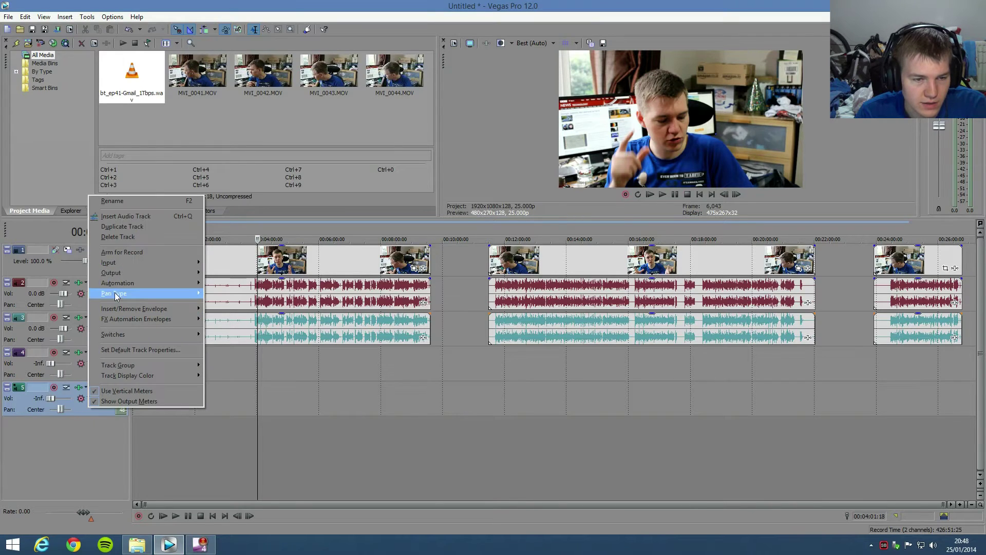
pyautogui.click(122, 237)
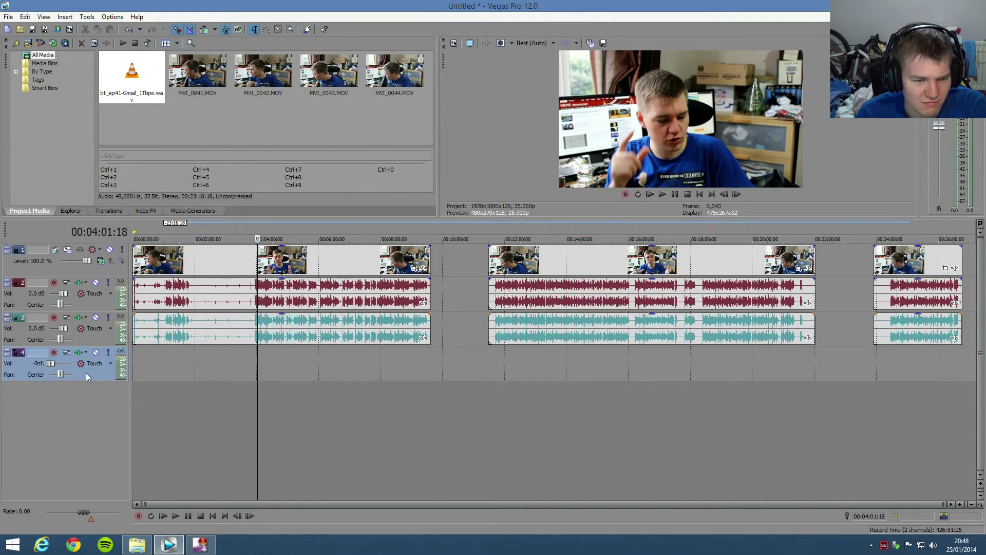
pyautogui.rightClick(85, 372)
pyautogui.click(125, 201)
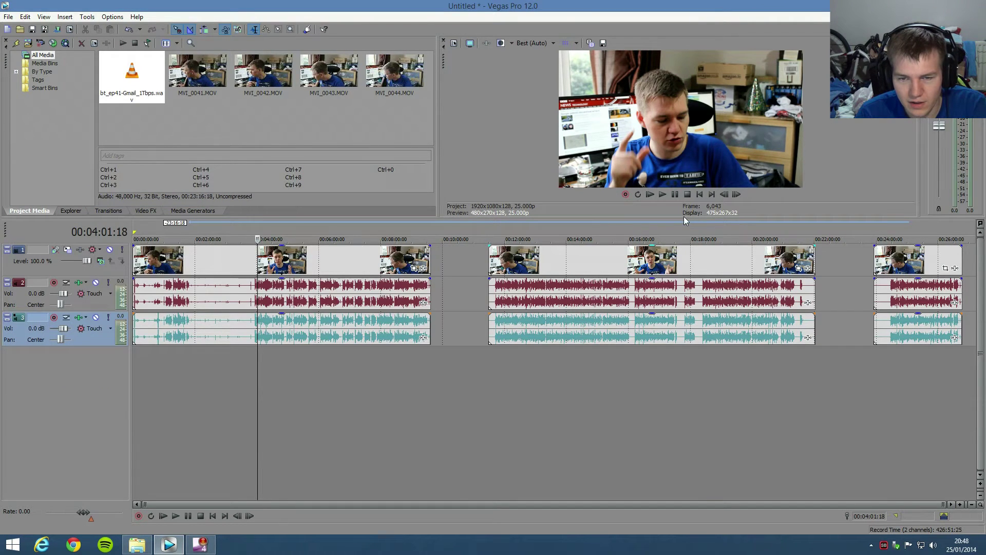
# - Enlarge the video preview area and place the cursor at the start of the timeline
pyautogui.moveTo(684, 217); pyautogui.dragTo(666, 365)
pyautogui.click(137, 412)
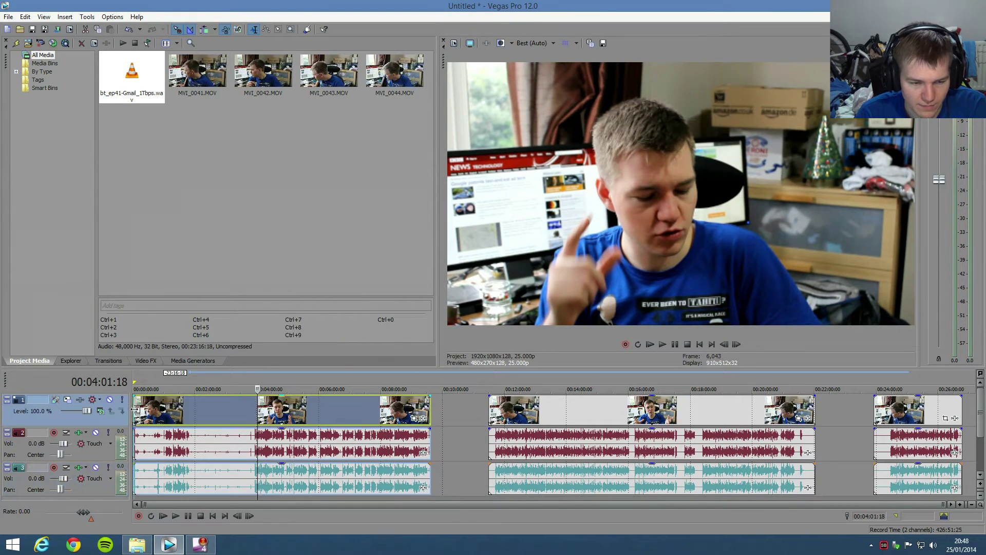
pyautogui.scroll(6, 208, 430)
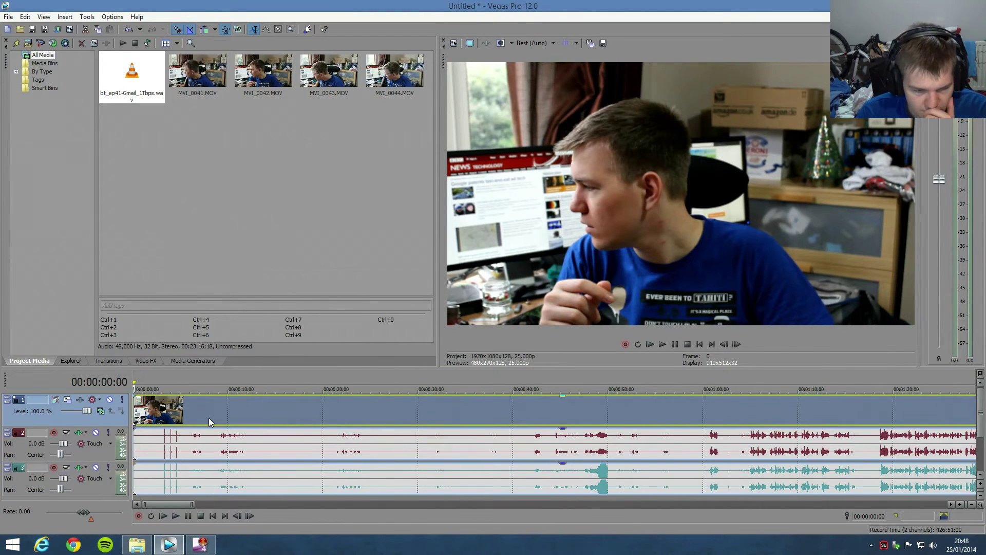
# - Scrub through the first minute of the first clip to find where the show's opening begins
pyautogui.click(226, 417)
pyautogui.click(362, 411)
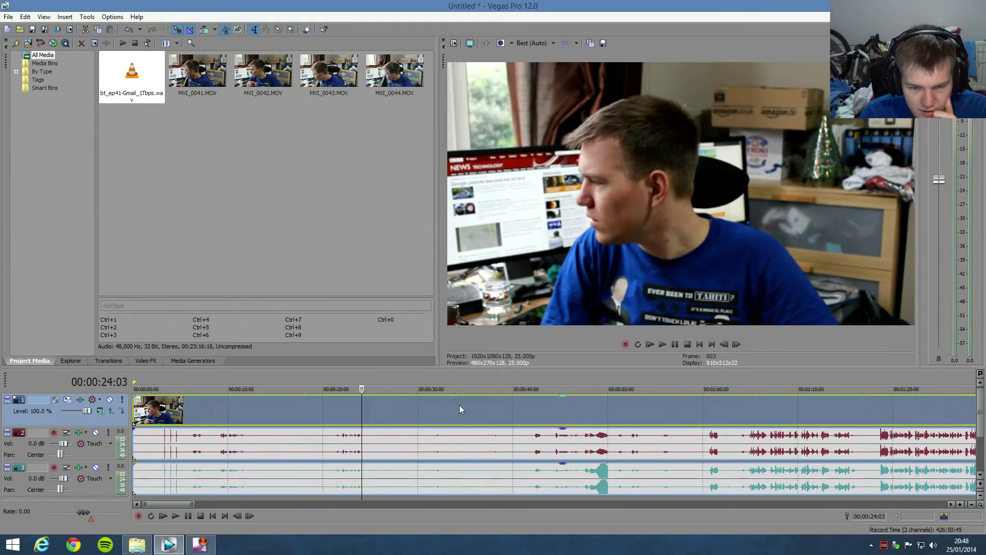
pyautogui.click(457, 406)
pyautogui.click(546, 408)
pyautogui.click(539, 411)
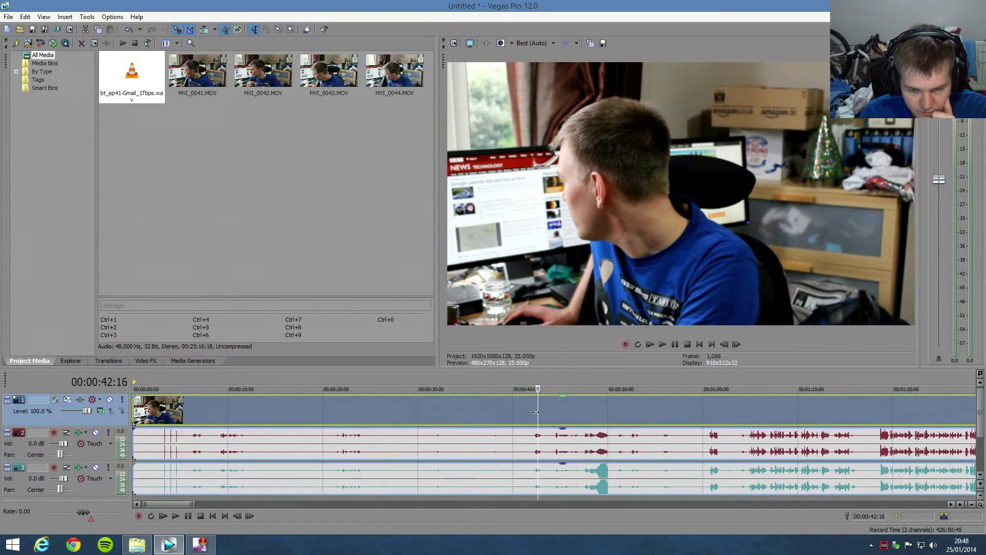
pyautogui.click(561, 414)
pyautogui.click(575, 412)
pyautogui.click(588, 412)
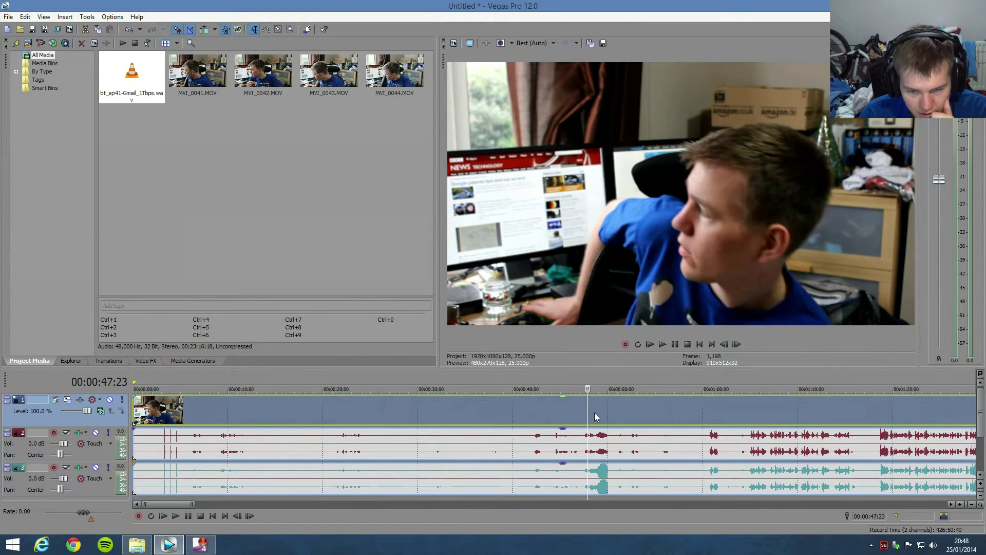
pyautogui.click(594, 412)
pyautogui.click(600, 414)
pyautogui.click(610, 416)
pyautogui.click(654, 413)
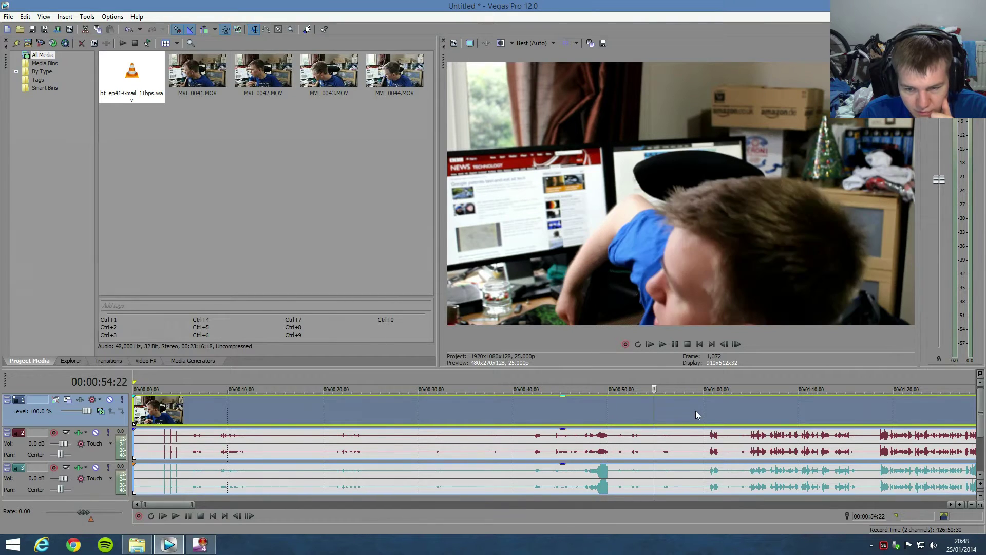
pyautogui.click(708, 410)
pyautogui.click(720, 411)
pyautogui.click(711, 412)
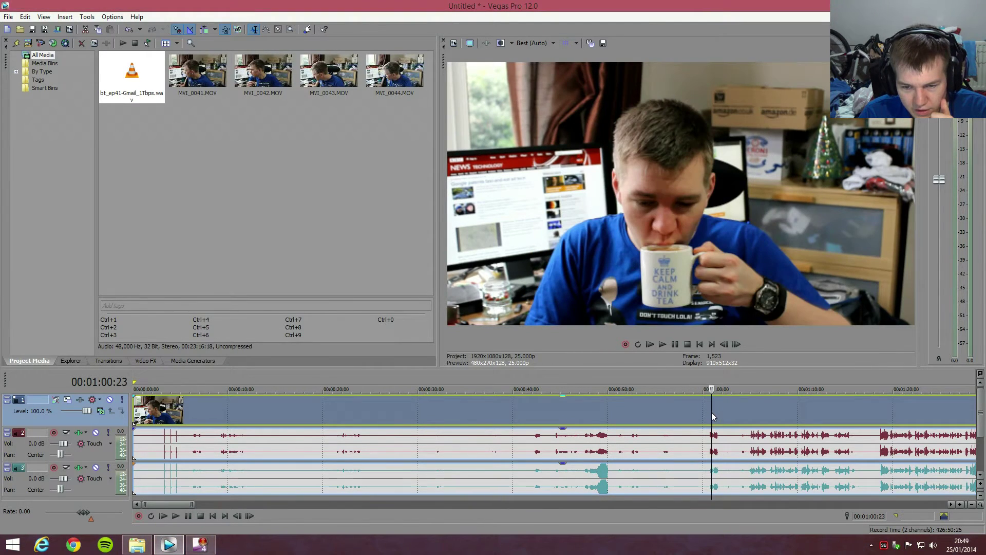
# - Lower the track 2 camera audio volume to -Inf and play back from 00:01:00:17 to hear only the WAV
pyautogui.scroll(8, 711, 412)
pyautogui.click(541, 411)
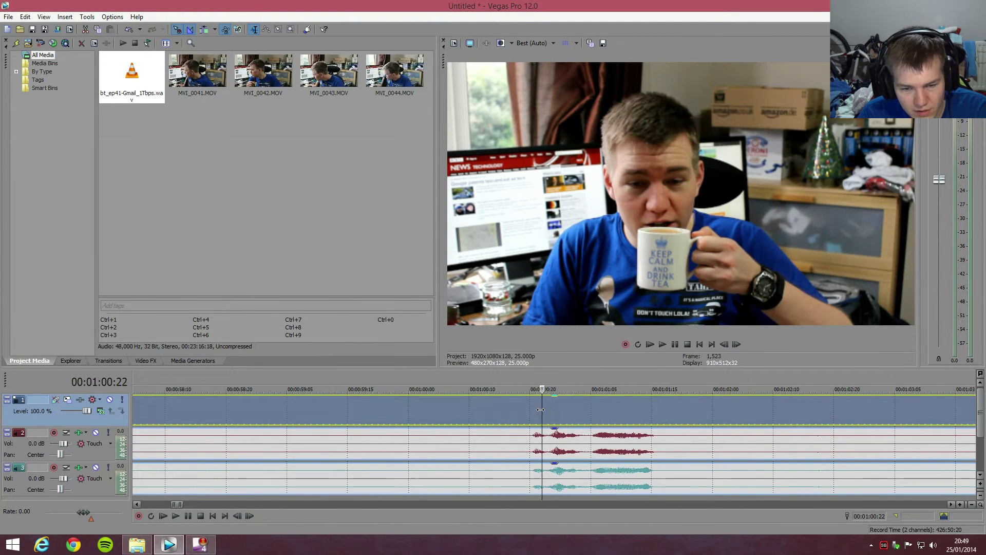
pyautogui.click(524, 412)
pyautogui.click(512, 412)
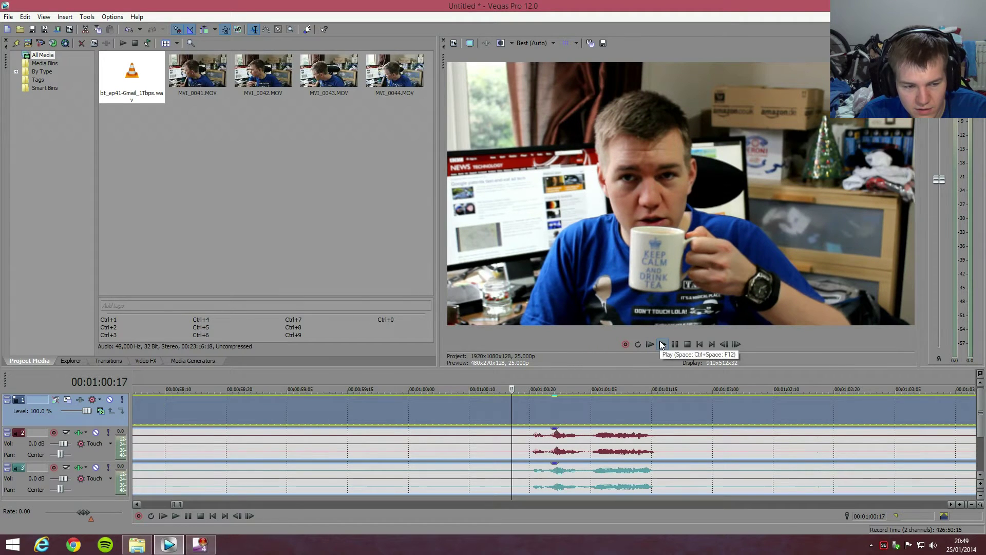
pyautogui.moveTo(62, 443); pyautogui.dragTo(47, 443)
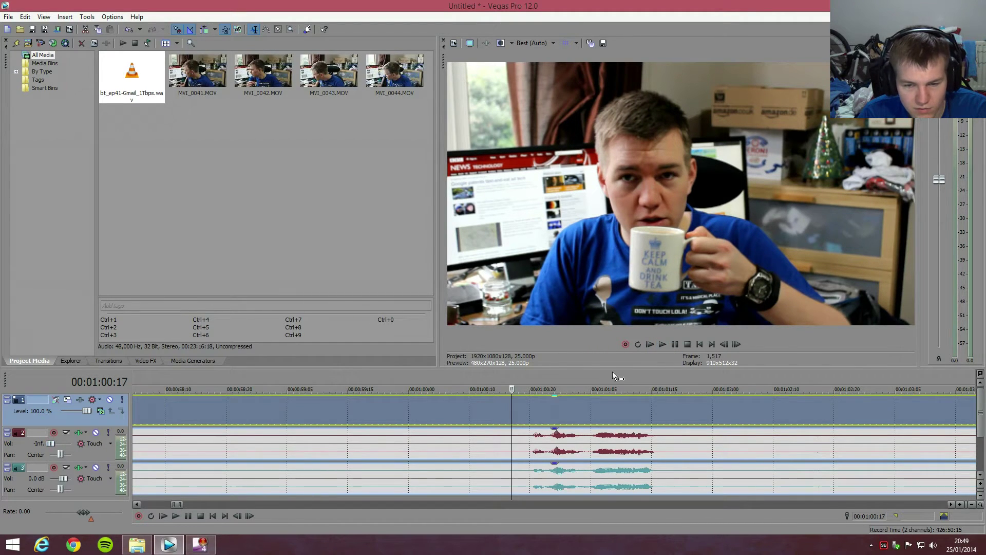
pyautogui.click(662, 345)
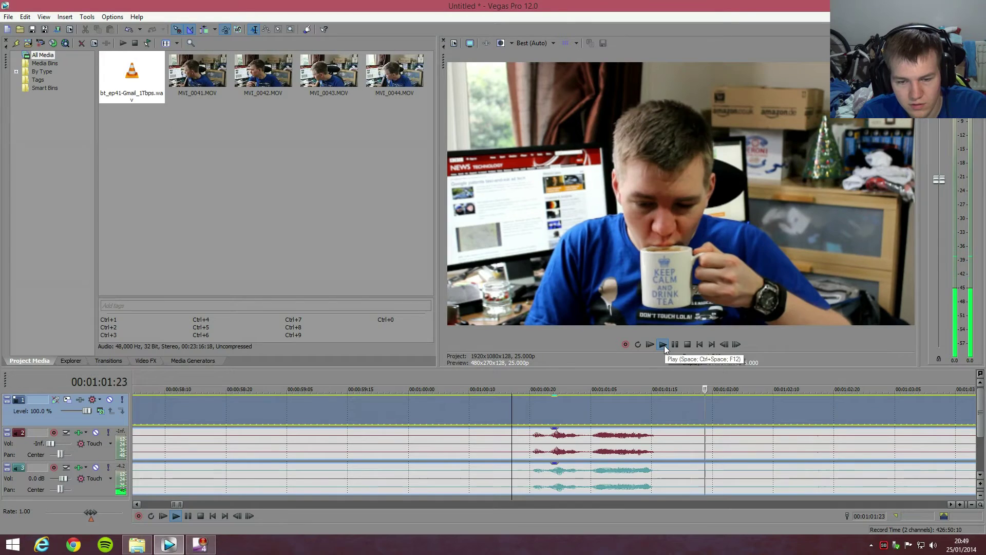
pyautogui.press('space')
# - Trim the start of the first clip and its audio to 00:01:00:17 and move the clip to the timeline start
pyautogui.scroll(-10, 314, 446)
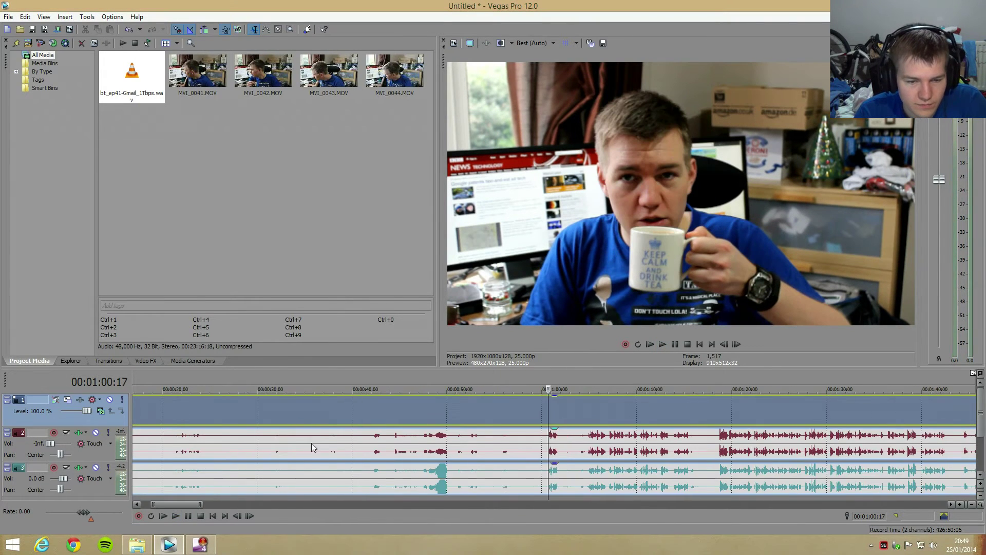
pyautogui.scroll(-5, 311, 442)
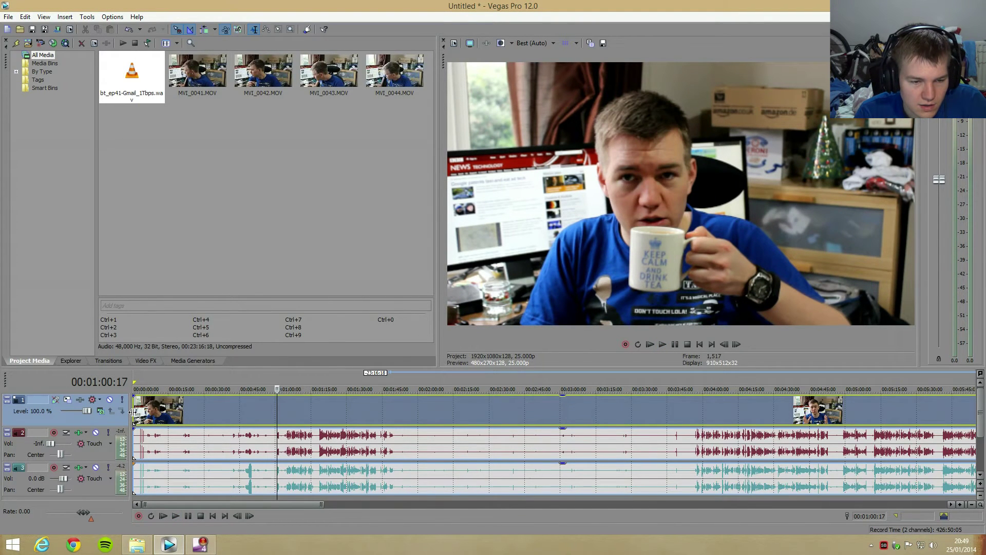
pyautogui.moveTo(137, 411)
pyautogui.mouseDown()
pyautogui.moveTo(148, 412)
pyautogui.moveTo(135, 413)
pyautogui.mouseUp()
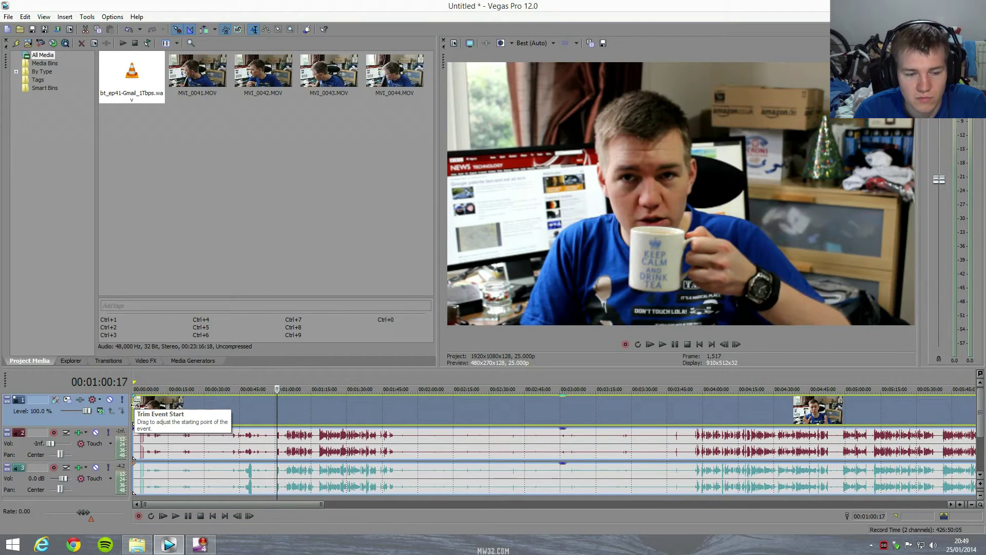
pyautogui.moveTo(135, 405); pyautogui.dragTo(281, 412)
pyautogui.moveTo(350, 414); pyautogui.dragTo(206, 411)
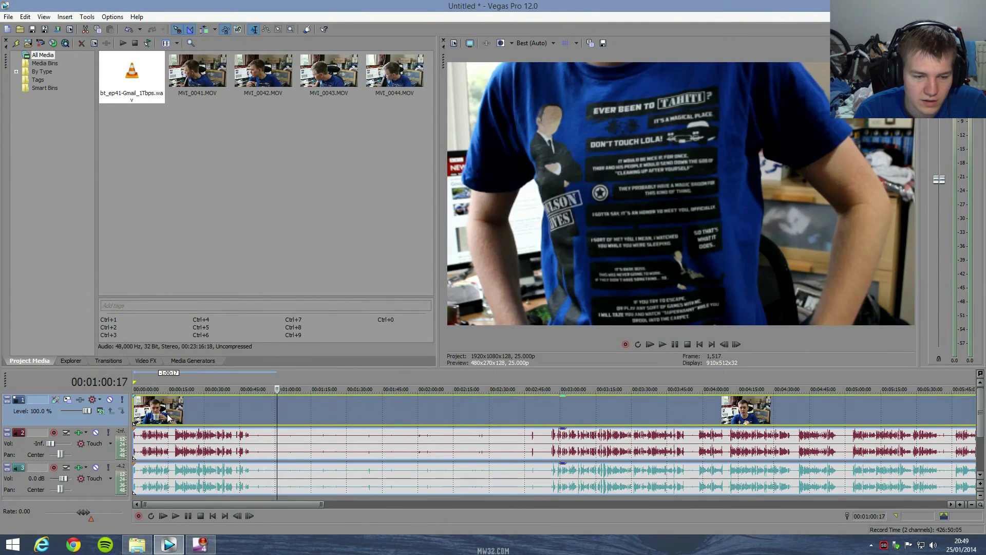
# - Move the two later clips to about 00:37:00 and 00:49:00, leaving a wide gap after the first clip
pyautogui.scroll(-5, 190, 406)
pyautogui.click(923, 411)
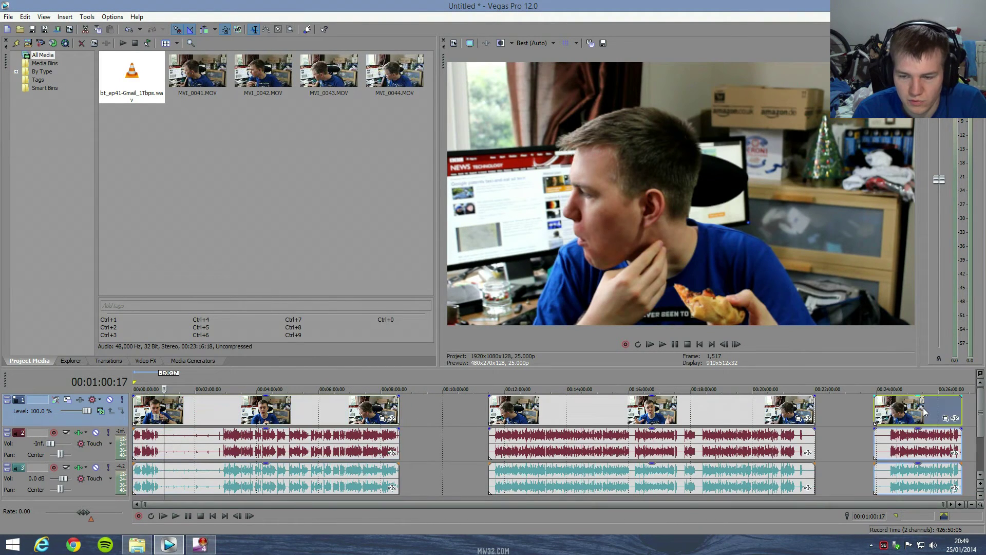
pyautogui.hscroll(5, 923, 411)
pyautogui.moveTo(760, 411); pyautogui.dragTo(806, 411)
pyautogui.scroll(-3, 408, 485)
# - Copy the first clip with its audio into the gap, starting at about 00:12:28
pyautogui.moveTo(168, 408); pyautogui.dragTo(367, 409)
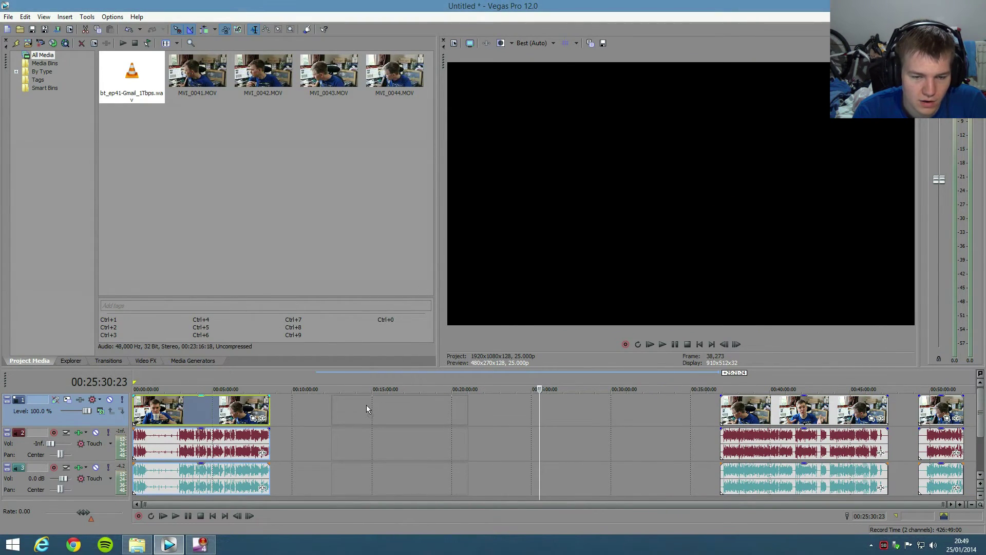
pyautogui.moveTo(366, 405); pyautogui.dragTo(367, 406)
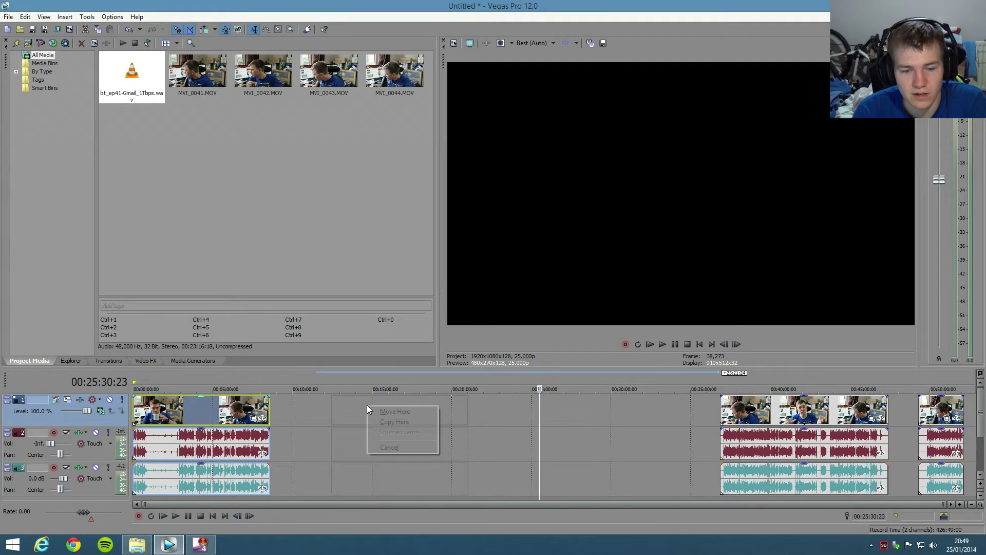
pyautogui.click(405, 422)
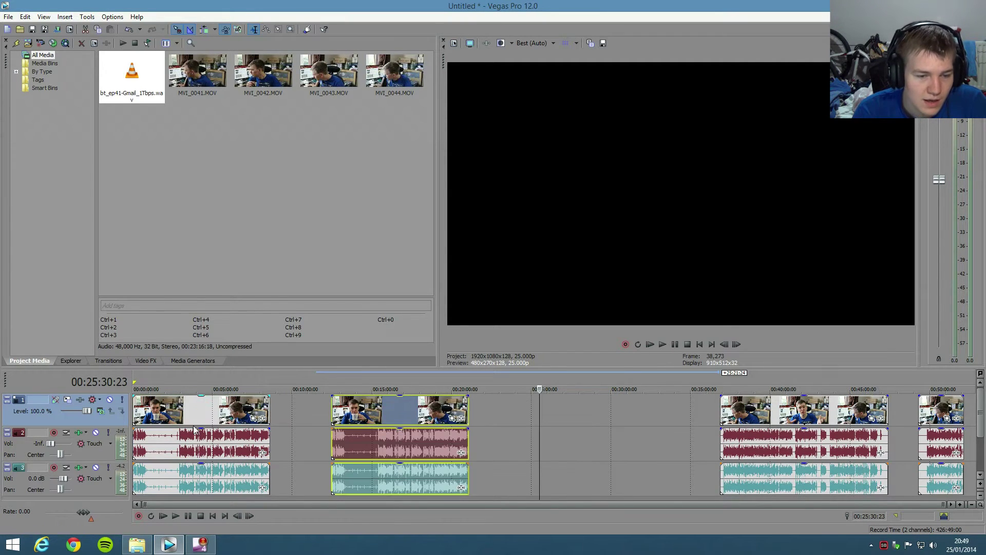
# - Play the original first clip's opening sip and trim the end of the clip and its audio to 00:00:01:10
pyautogui.click(137, 413)
pyautogui.scroll(10, 138, 413)
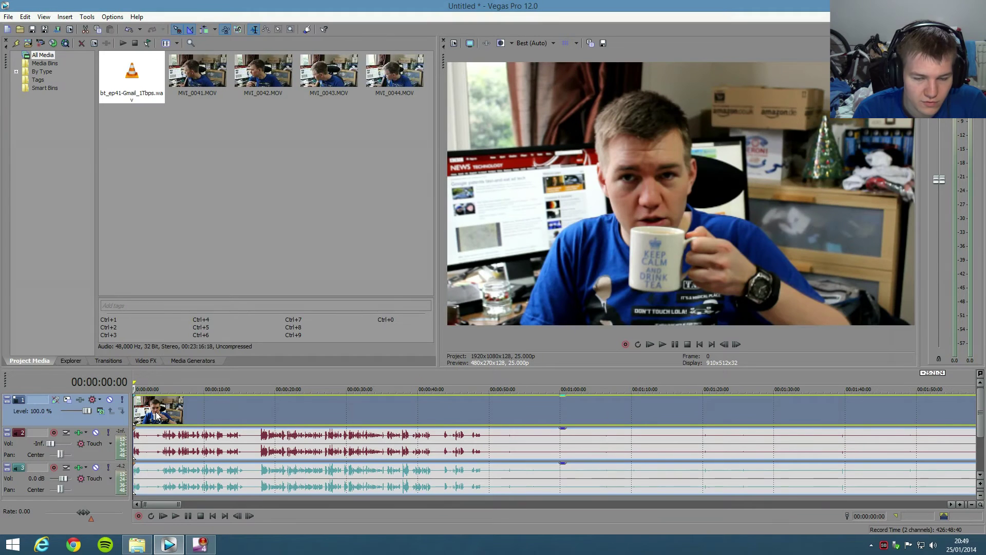
pyautogui.scroll(5, 293, 411)
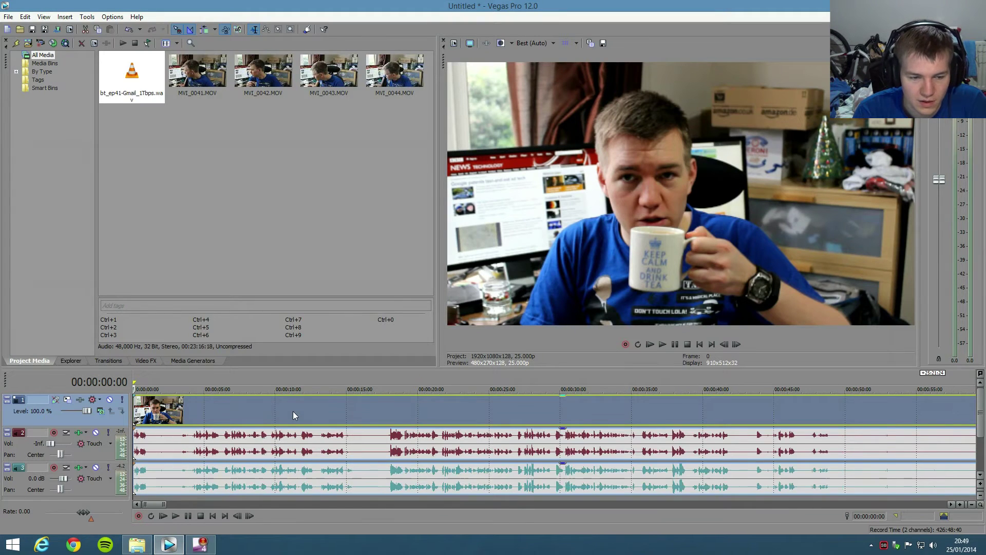
pyautogui.click(663, 343)
pyautogui.click(676, 344)
pyautogui.scroll(-12, 499, 414)
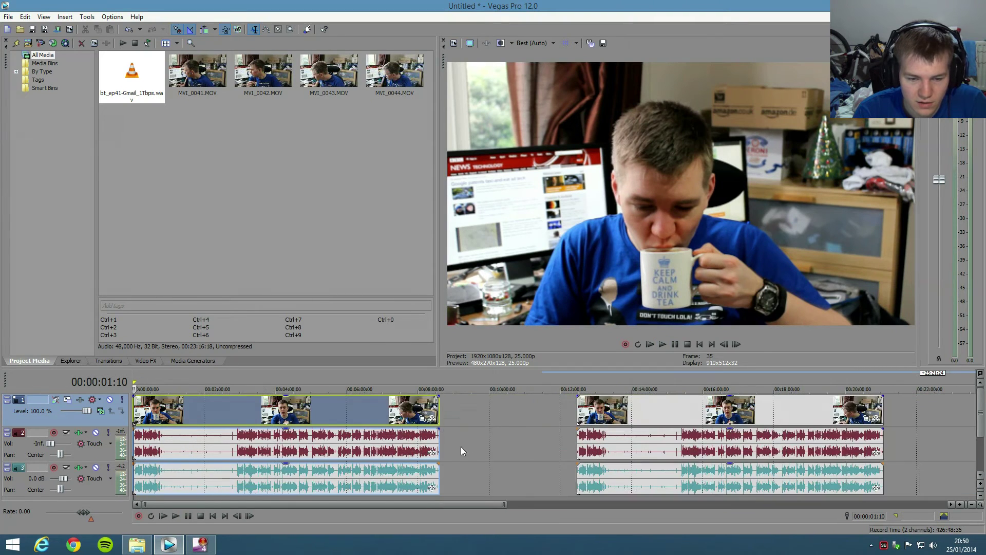
pyautogui.moveTo(436, 483); pyautogui.dragTo(149, 483)
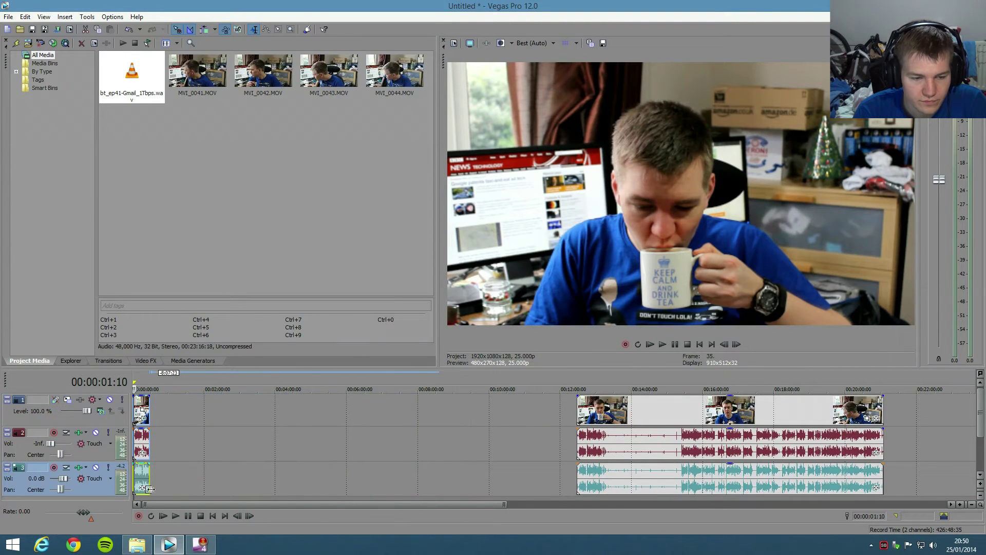
pyautogui.scroll(8, 203, 478)
pyautogui.moveTo(404, 480); pyautogui.dragTo(135, 481)
pyautogui.scroll(-10, 406, 436)
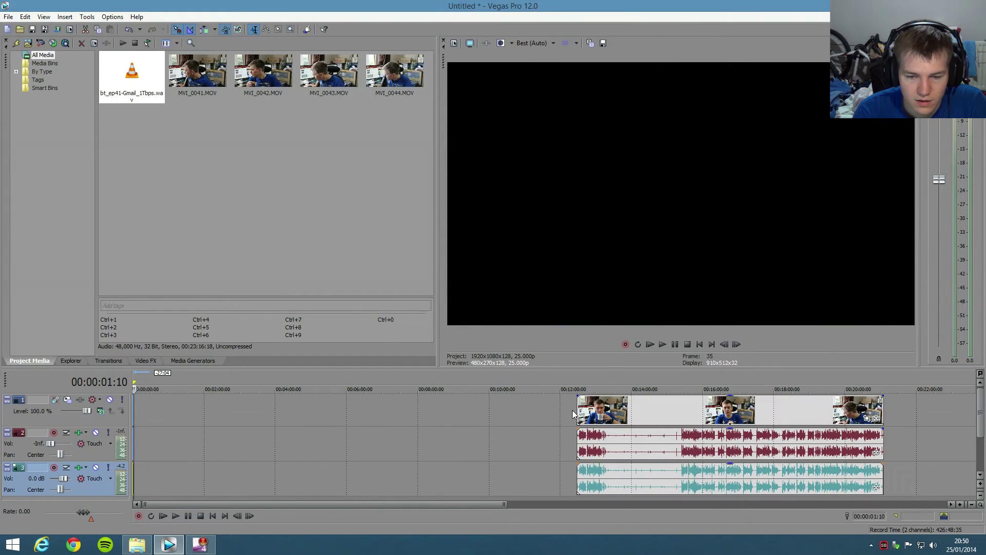
# - Find where the speech begins in the copied clip and place the cursor just before it at 00:12:32:12
pyautogui.moveTo(574, 410); pyautogui.dragTo(589, 410)
pyautogui.scroll(8, 589, 411)
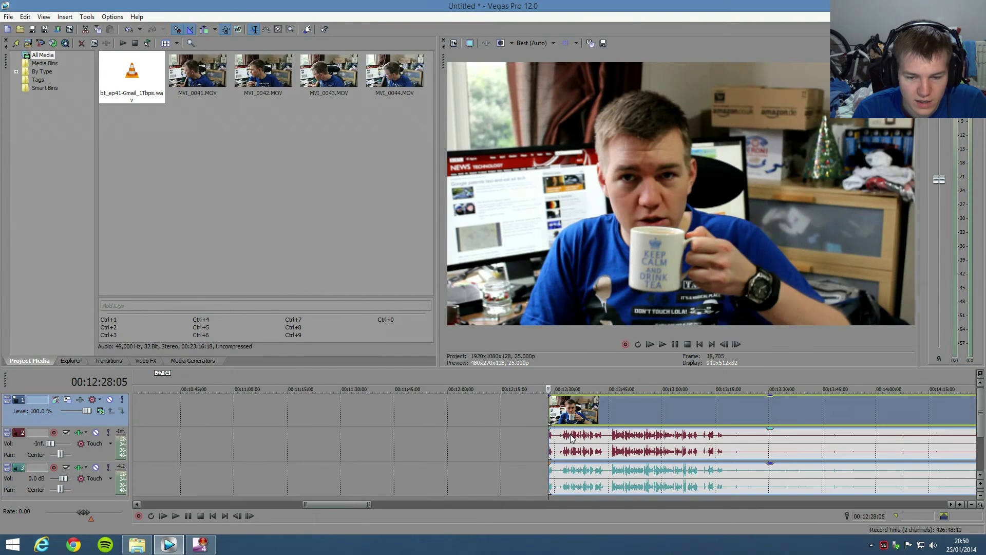
pyautogui.click(648, 415)
pyautogui.click(678, 415)
pyautogui.scroll(6, 665, 417)
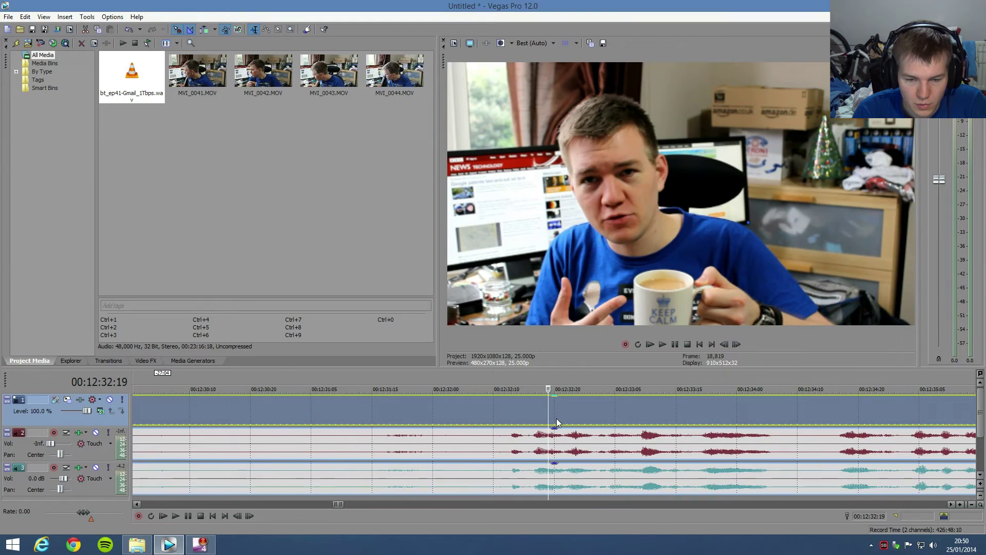
pyautogui.click(506, 414)
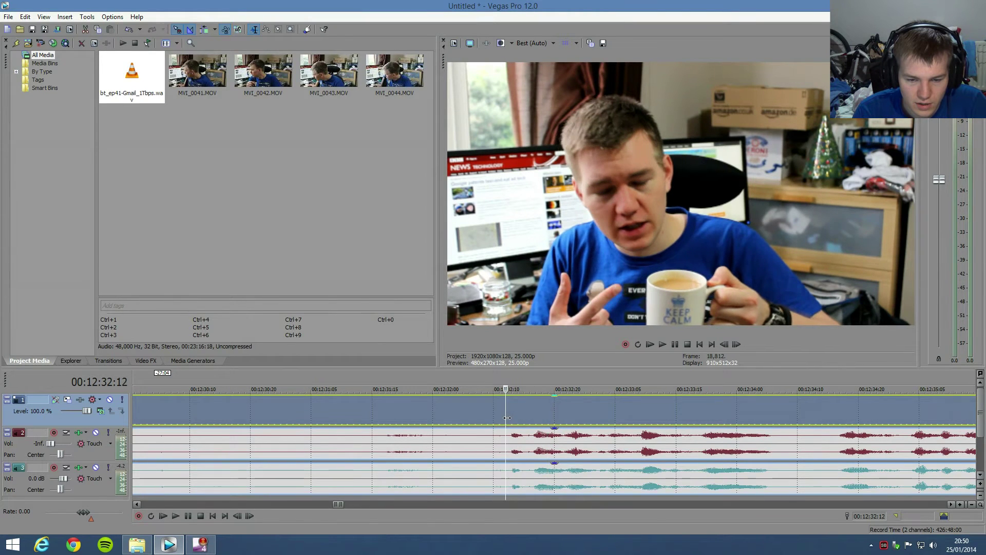
pyautogui.scroll(6, 559, 416)
# - Play back the speech from the cursor and trim the copied clip's start to 00:12:32:12
pyautogui.click(663, 344)
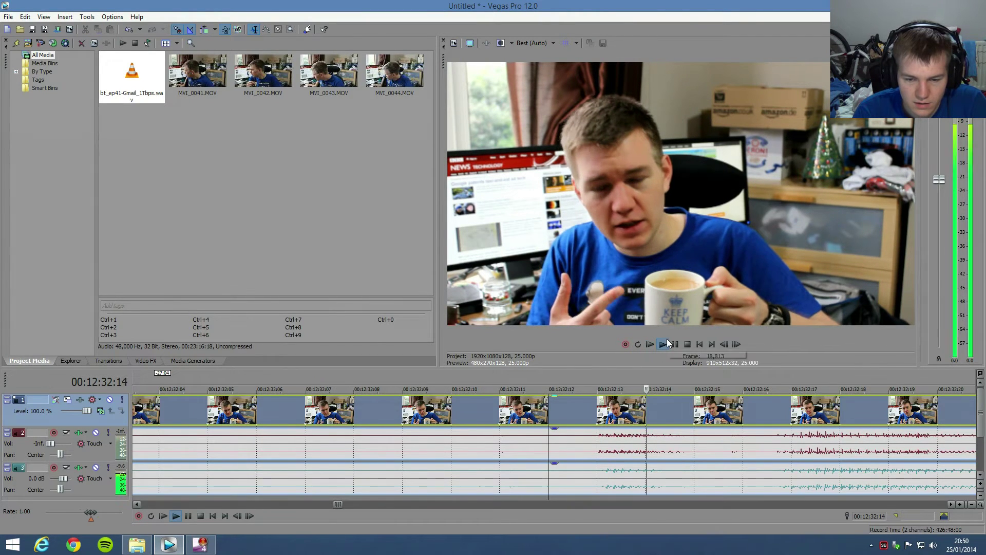
pyautogui.press('space')
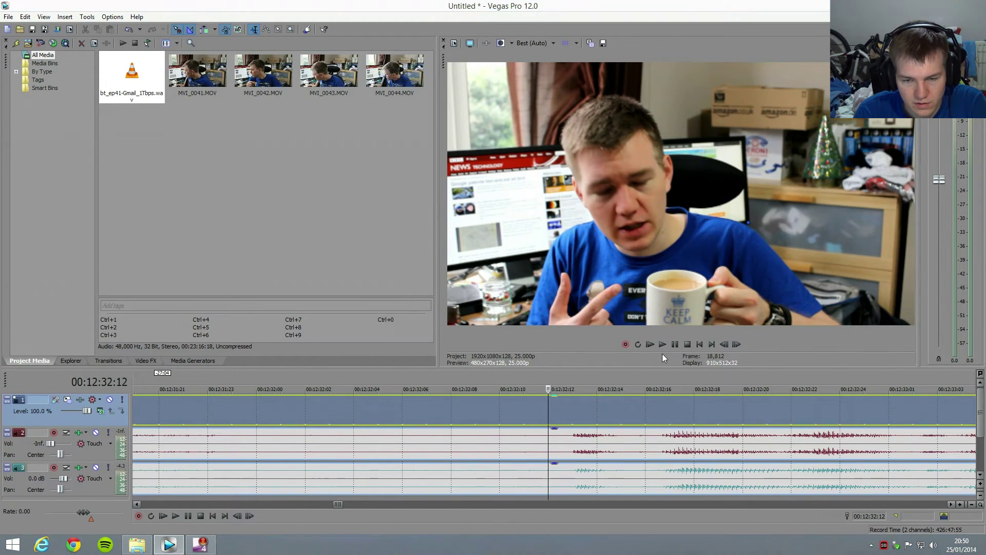
pyautogui.click(662, 350)
pyautogui.scroll(-10, 589, 411)
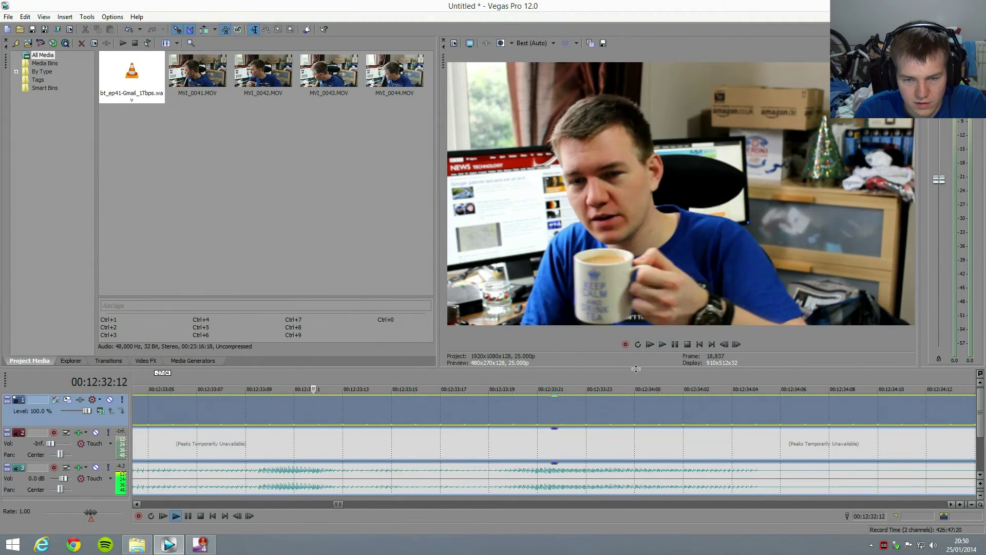
pyautogui.press('space')
pyautogui.moveTo(489, 411); pyautogui.dragTo(544, 411)
pyautogui.scroll(-8, 495, 440)
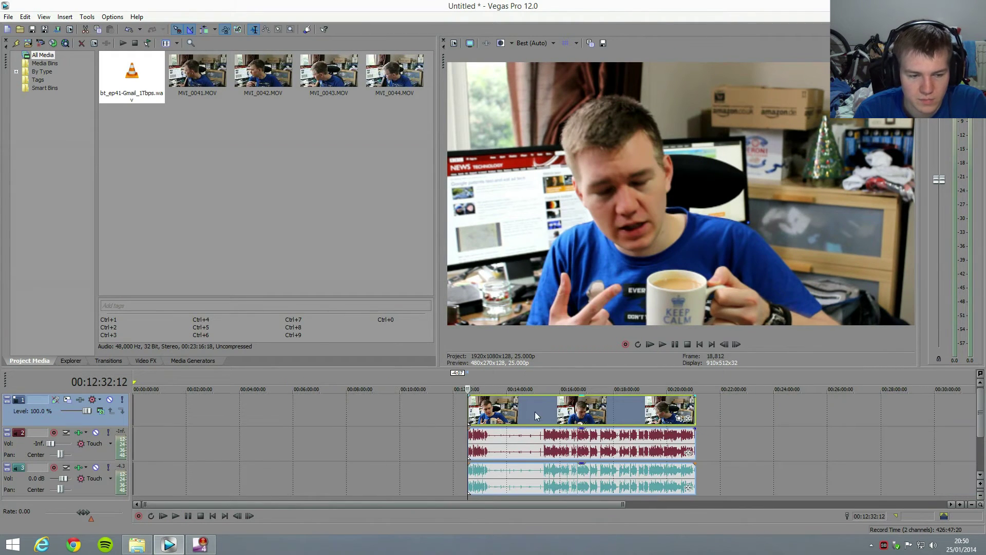
# - Move the trimmed copy with its audio directly against the end of the short opening clip at 00:00:01:10
pyautogui.moveTo(289, 427); pyautogui.dragTo(208, 421)
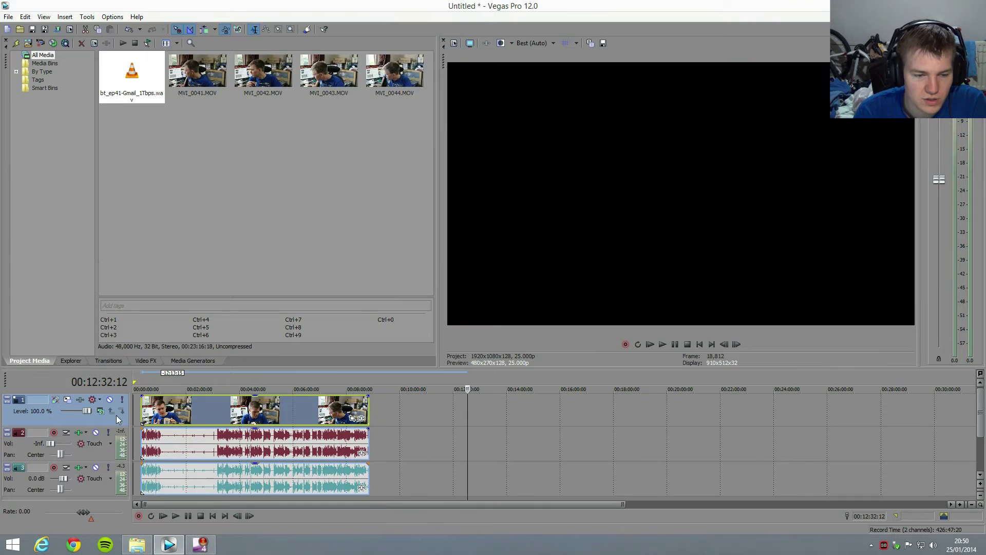
pyautogui.click(132, 409)
pyautogui.scroll(10, 202, 412)
pyautogui.moveTo(436, 409); pyautogui.dragTo(188, 416)
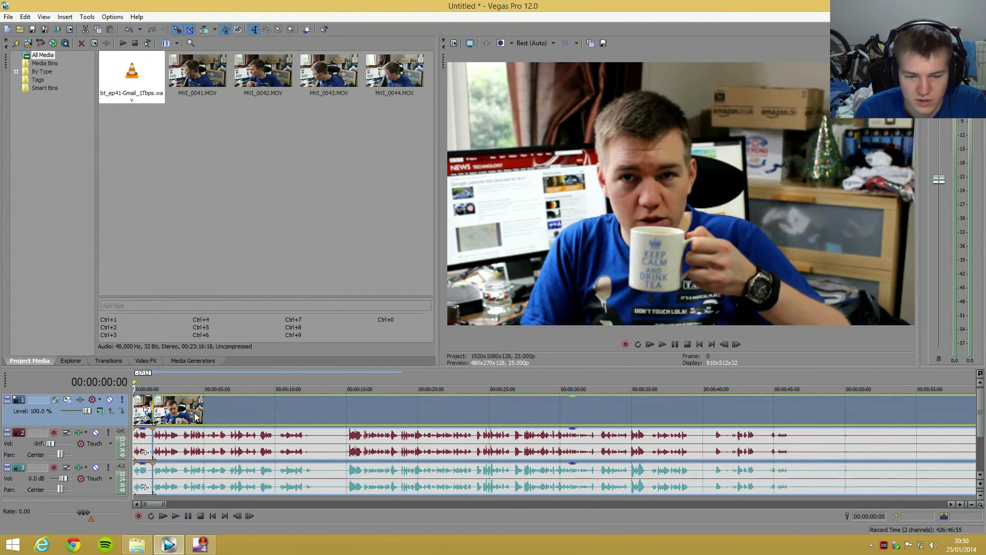
# - Play back the cut between the opening sip and the speech, continuing to 00:00:19:13, to check the join
pyautogui.scroll(4, 248, 415)
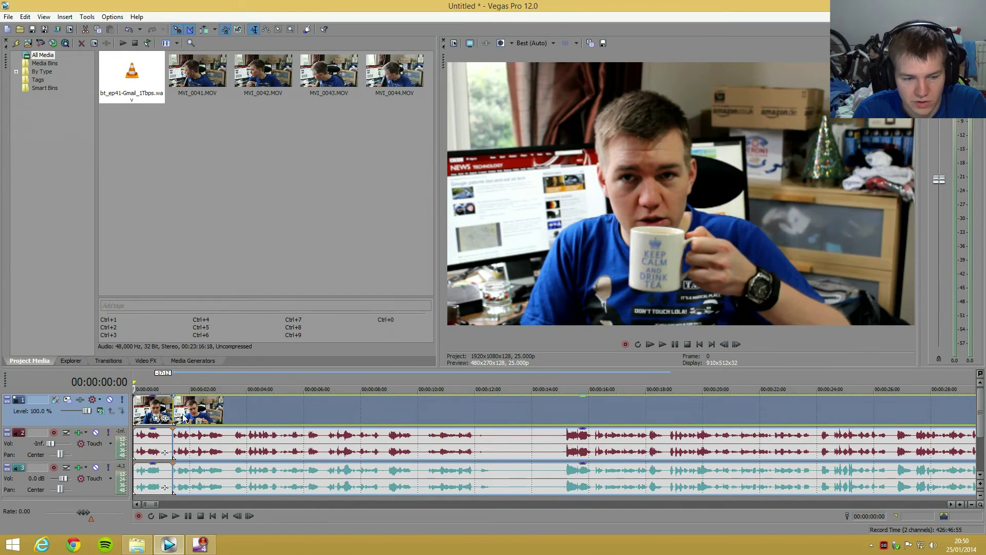
pyautogui.press('space')
pyautogui.scroll(1, 201, 419)
pyautogui.click(161, 411)
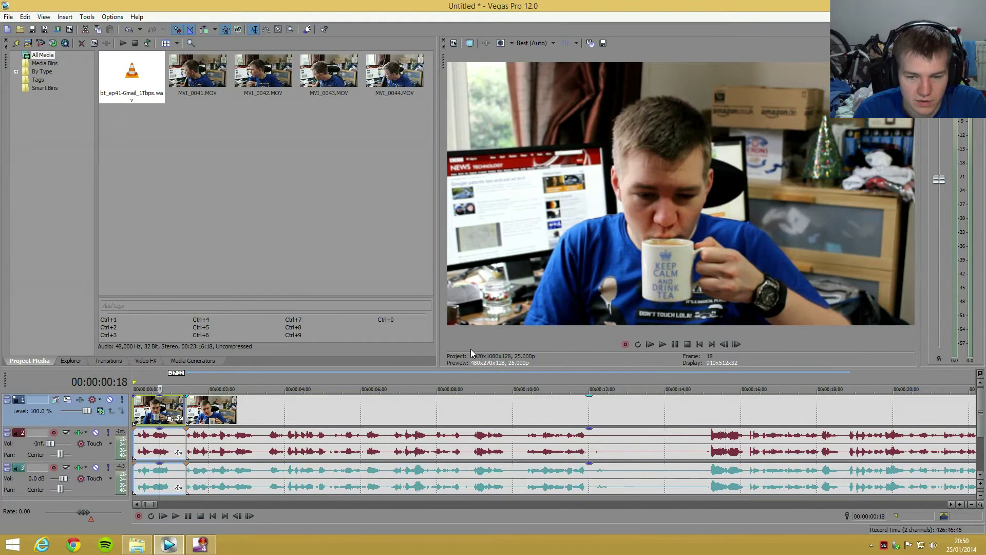
pyautogui.click(662, 344)
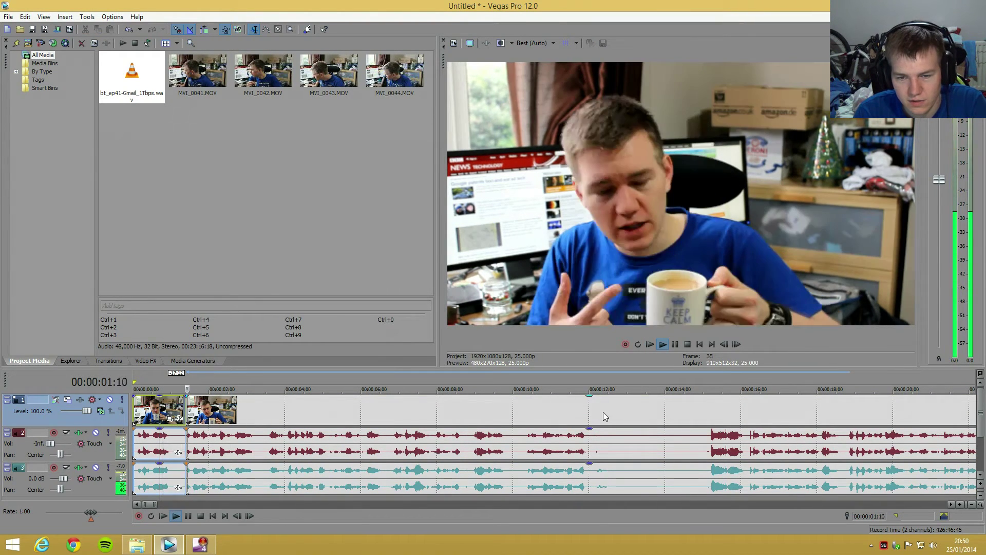
pyautogui.click(650, 344)
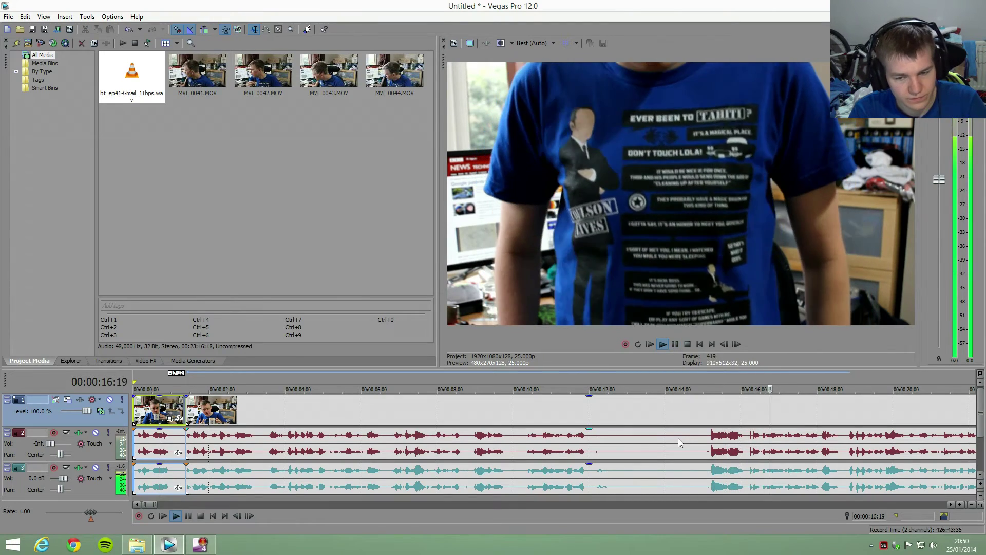
pyautogui.scroll(-5, 683, 437)
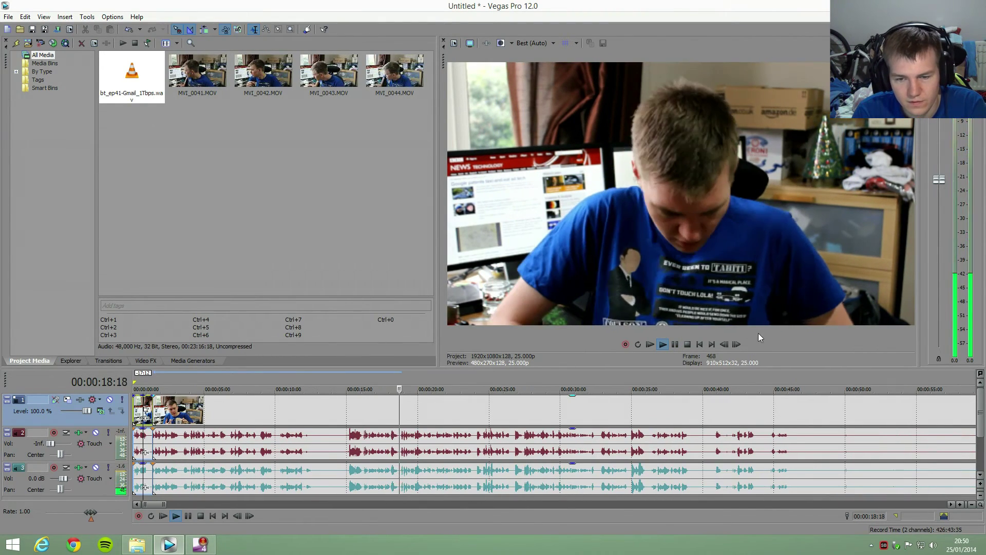
pyautogui.click(675, 342)
pyautogui.scroll(-10, 576, 426)
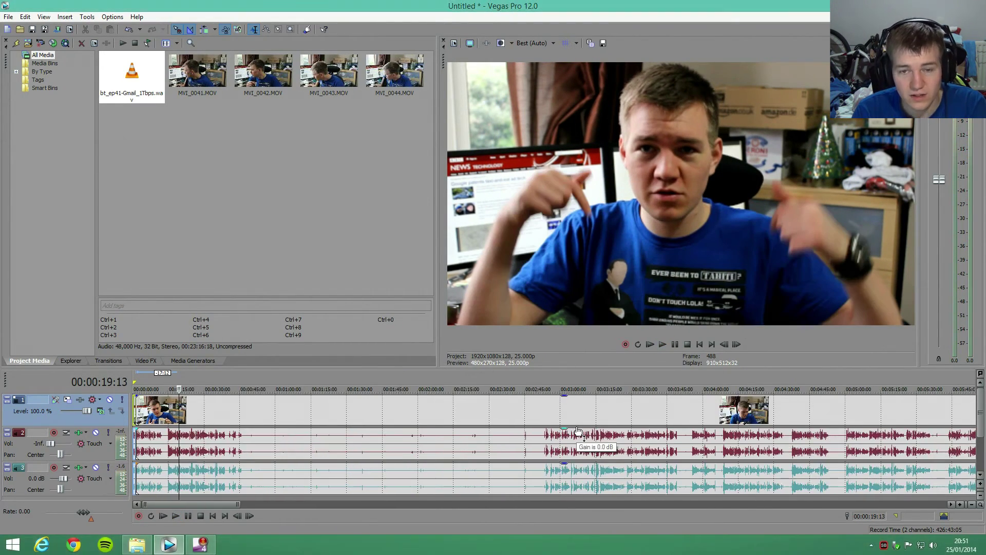
# - Move the two remaining clips back along the timeline to about 00:17:00 and 00:33:00
pyautogui.scroll(-5, 577, 426)
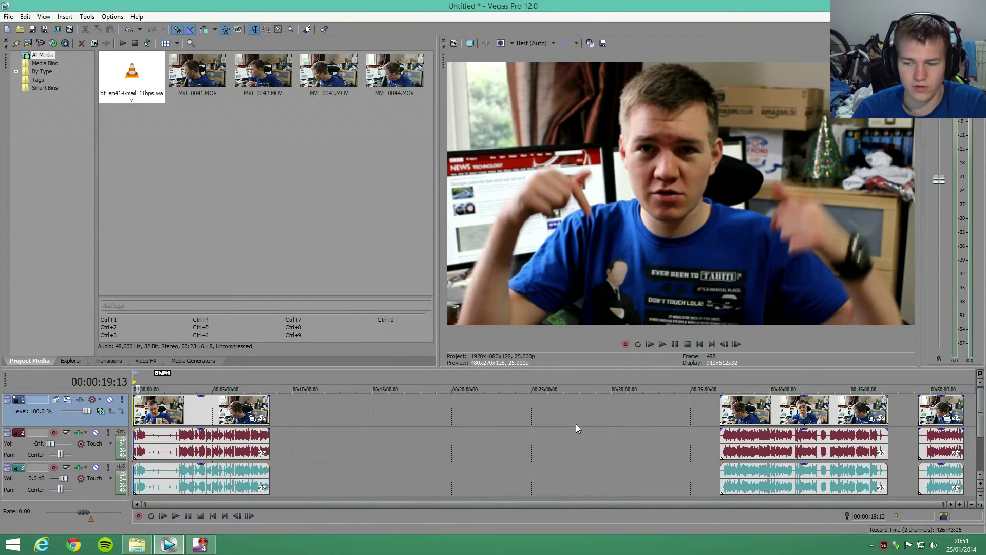
pyautogui.moveTo(742, 411); pyautogui.dragTo(452, 405)
pyautogui.moveTo(948, 407); pyautogui.dragTo(687, 411)
# - Examine the ending of the last clip, from the sip at 00:35:44:17 to its end at 00:35:51:20
pyautogui.click(702, 407)
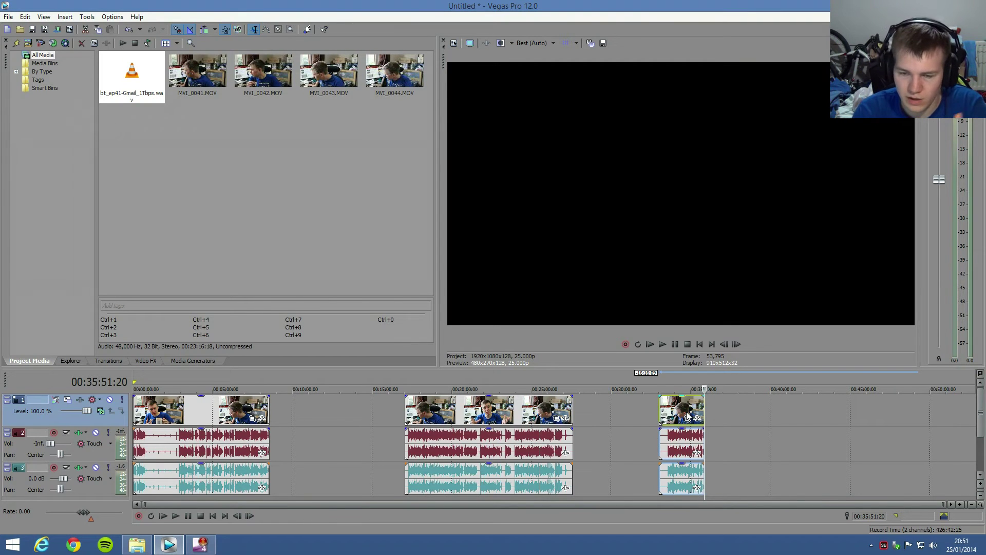
pyautogui.scroll(8, 687, 412)
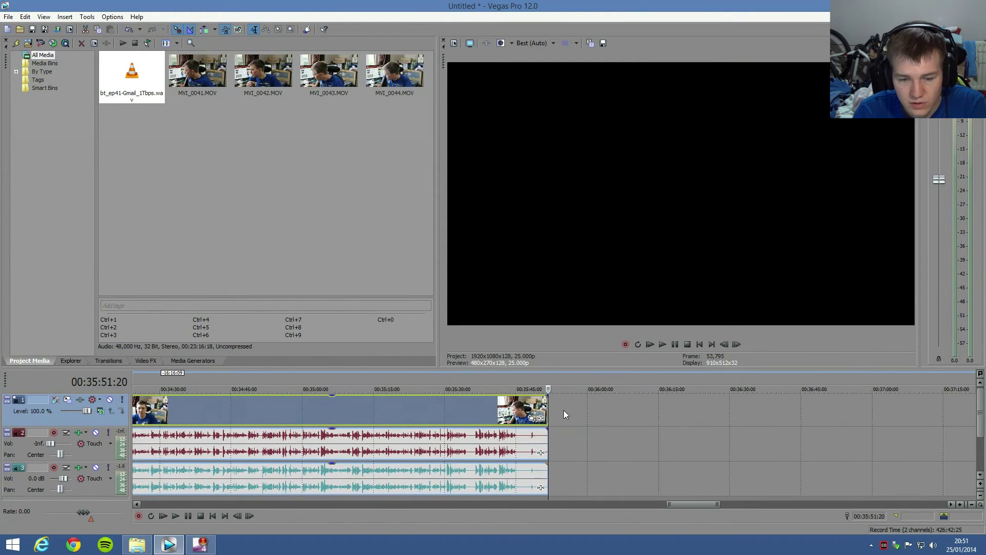
pyautogui.scroll(2, 563, 410)
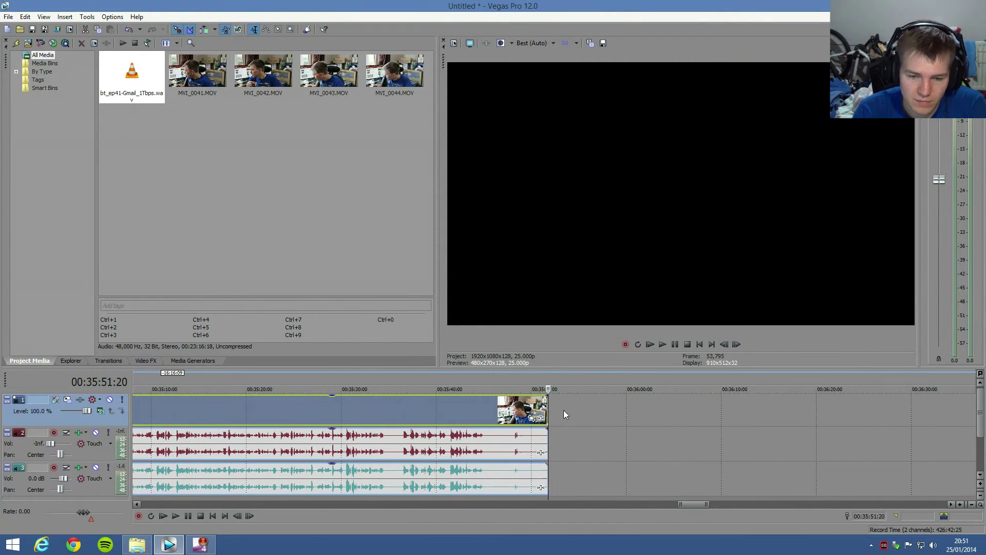
pyautogui.click(479, 415)
pyautogui.scroll(3, 479, 415)
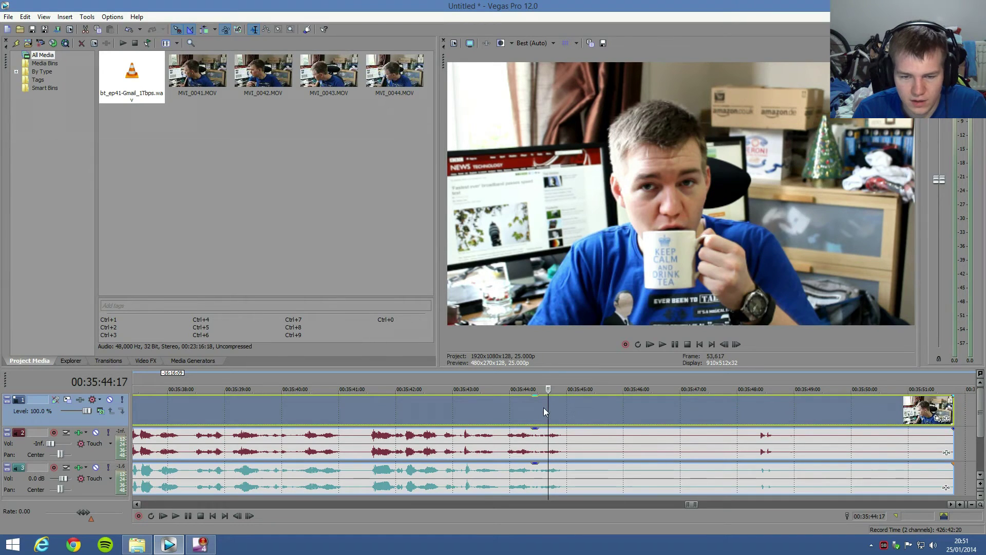
pyautogui.scroll(-1, 543, 408)
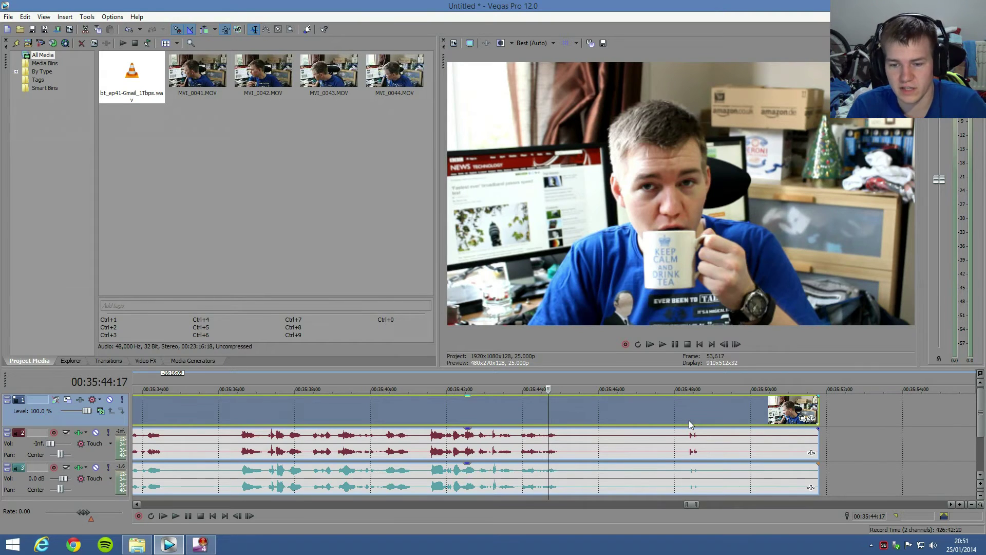
pyautogui.click(817, 409)
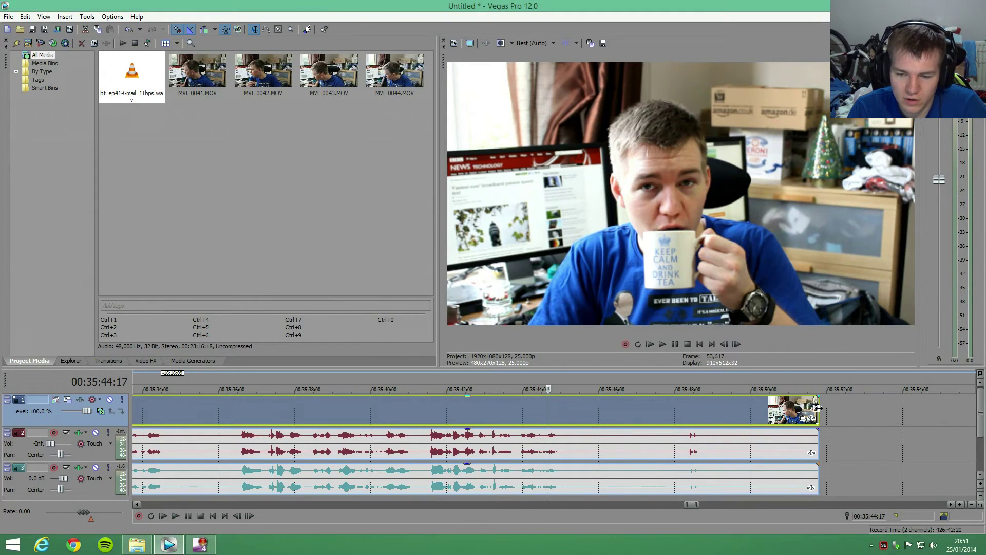
pyautogui.scroll(4, 818, 410)
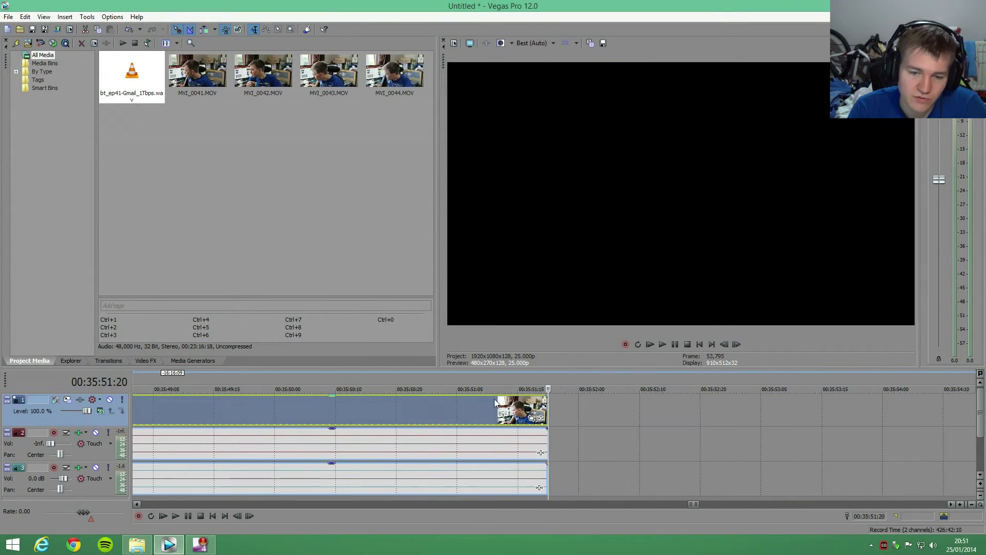
pyautogui.click(481, 410)
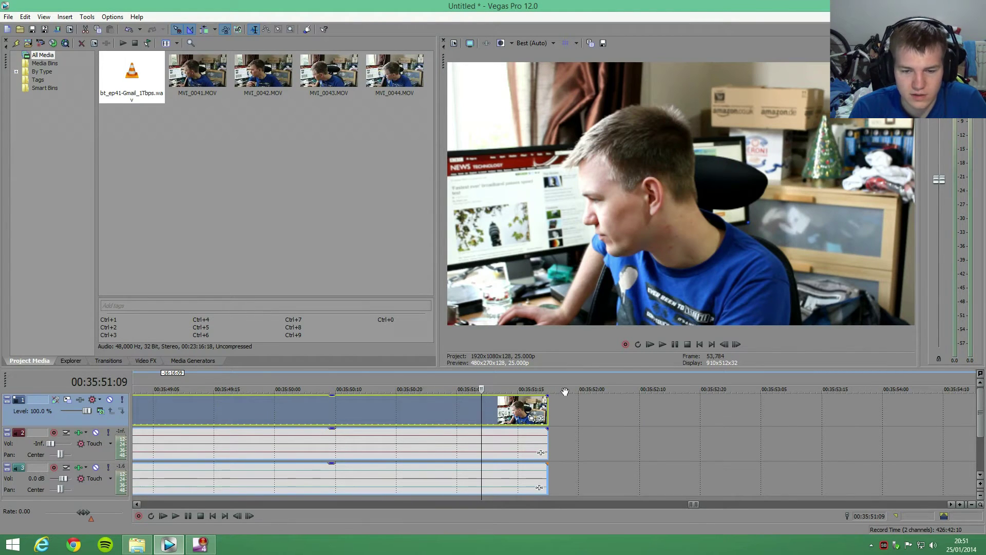
pyautogui.scroll(2, 578, 406)
pyautogui.scroll(-1, 690, 402)
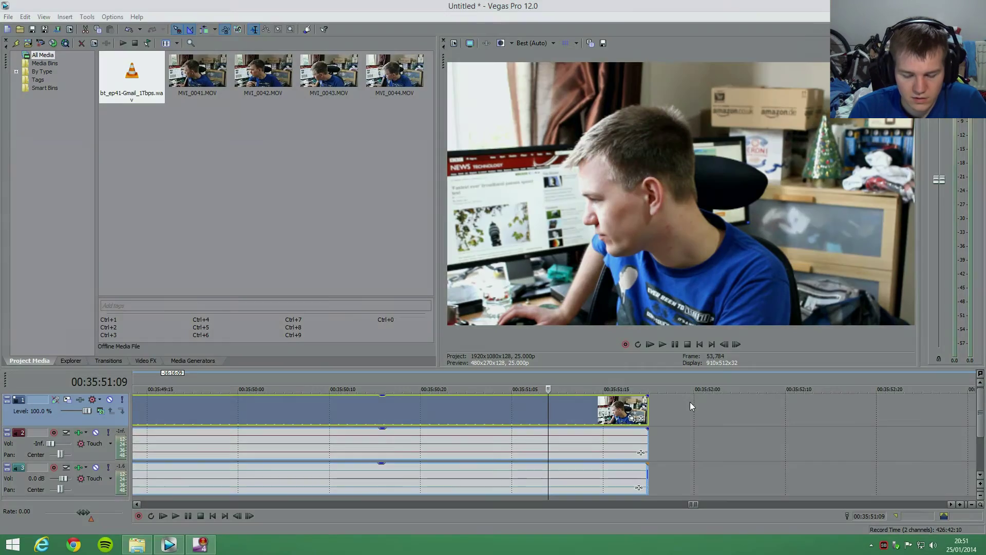
# - Magnify the screen to inspect the end edge of the last clip up close
pyautogui.press('super')
pyautogui.press('super+plus')
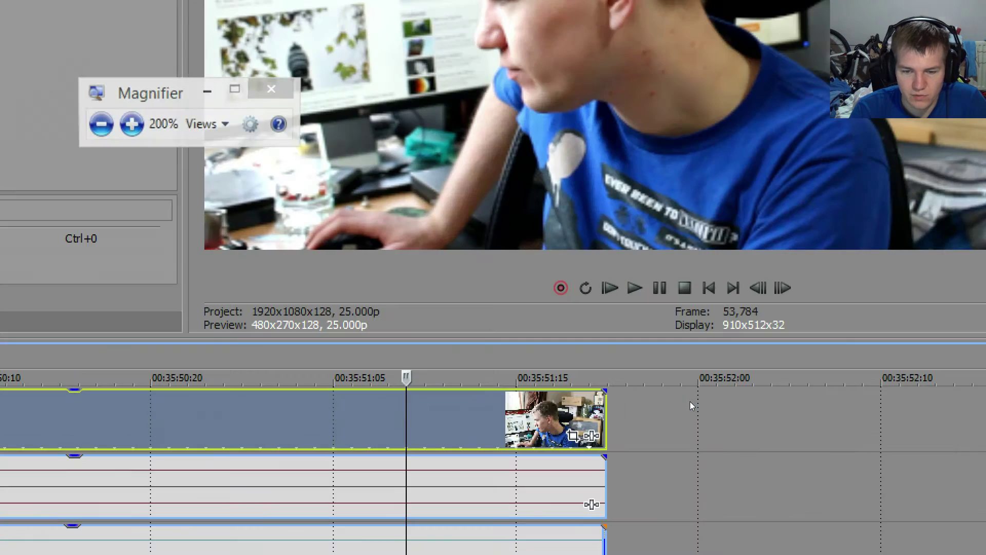
pyautogui.press('super+plus')
pyautogui.press('super+plus')
pyautogui.press('super+plus')
pyautogui.press('super+plus')
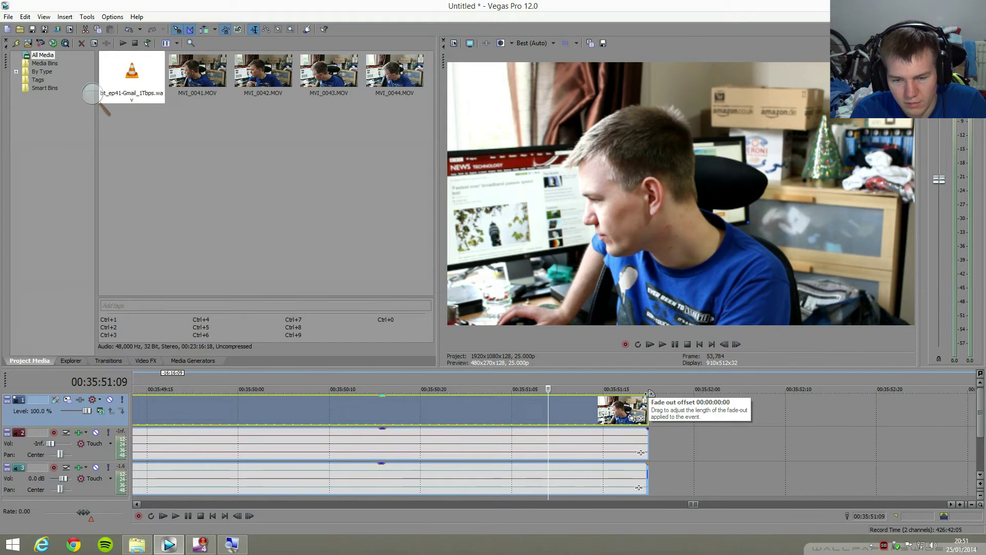
# - Fade out the last clip's video and its audible audio from about 00:35:50:20 to the clip's end
pyautogui.moveTo(648, 393); pyautogui.dragTo(421, 399)
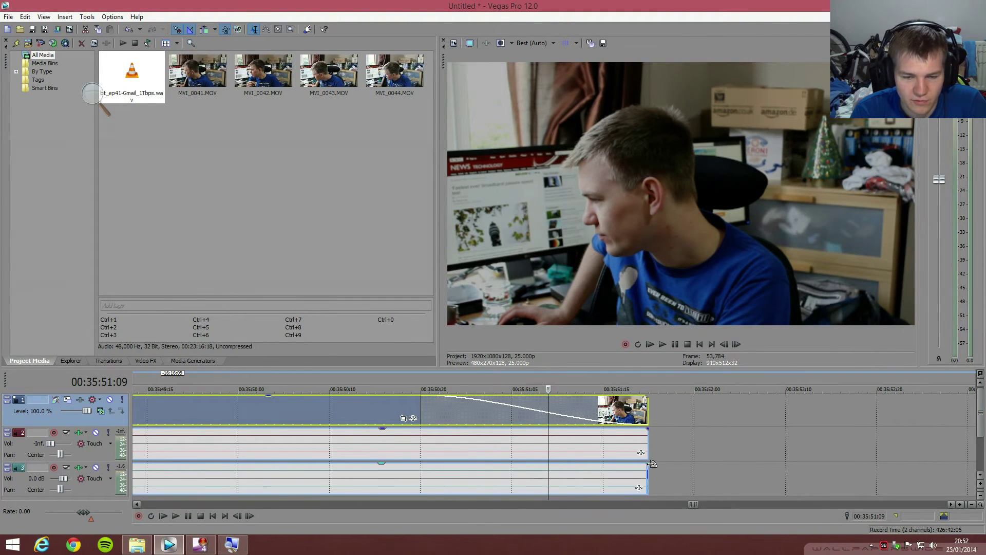
pyautogui.click(427, 403)
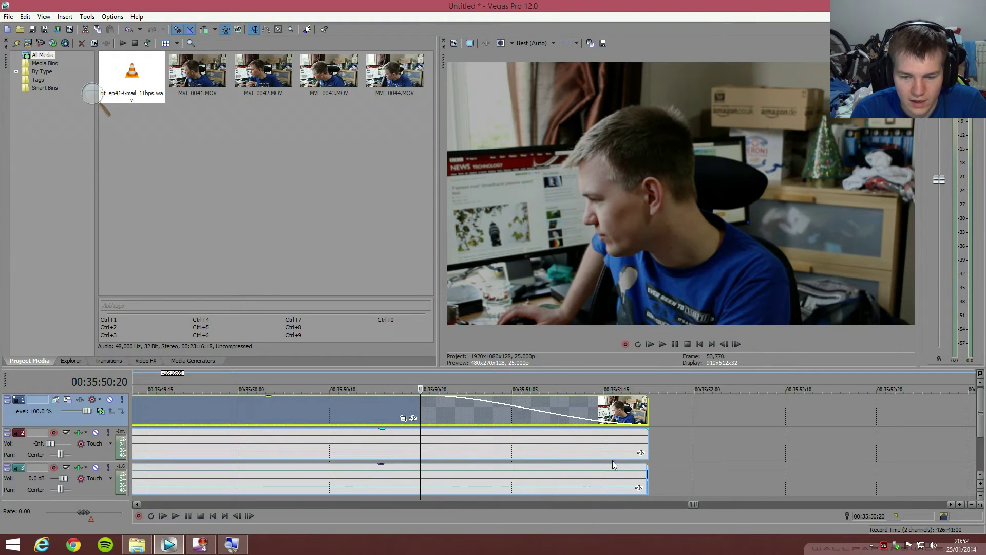
pyautogui.moveTo(648, 464); pyautogui.dragTo(429, 465)
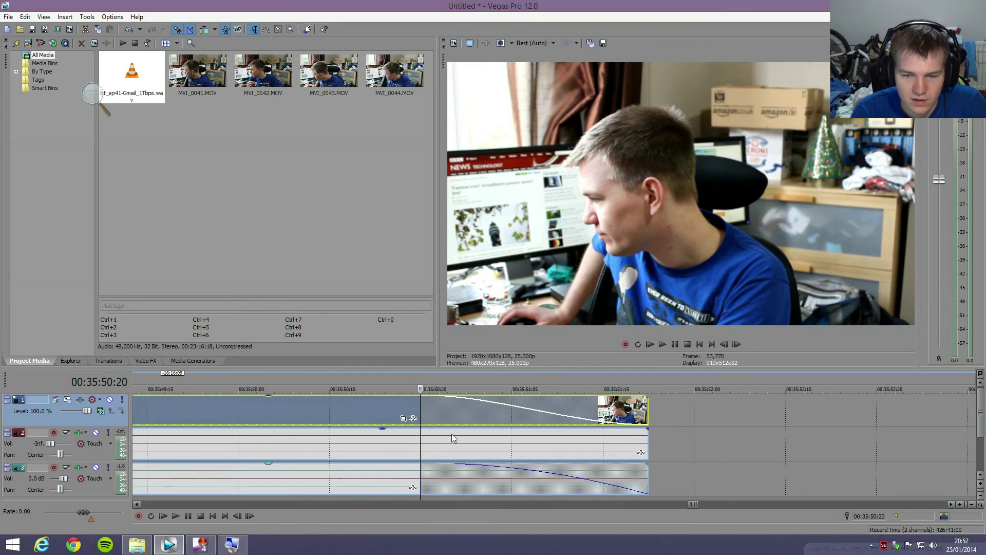
pyautogui.click(663, 344)
pyautogui.press('space')
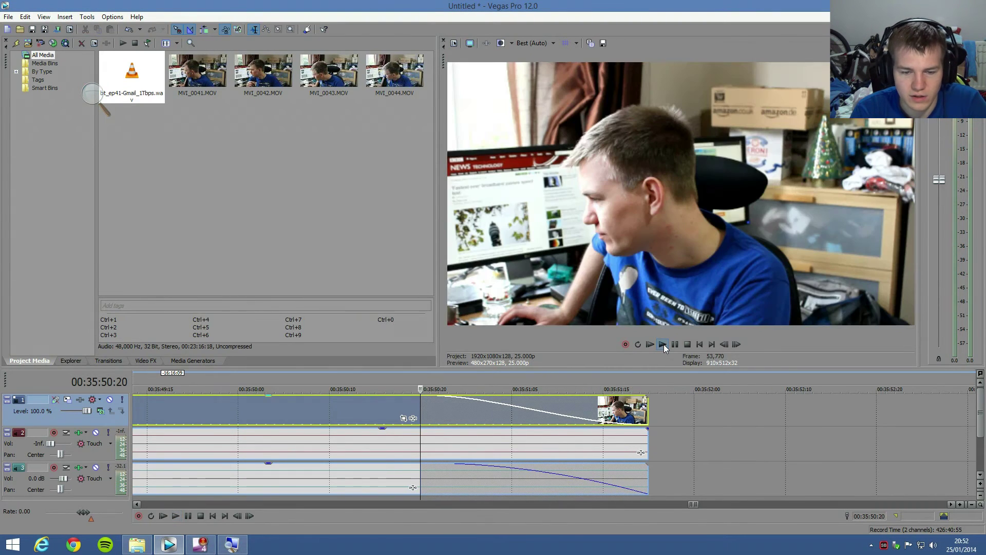
# - Change the audio fade-out to the curve that falls fast at first, and play back the ending from 00:35:50:02
pyautogui.click(258, 413)
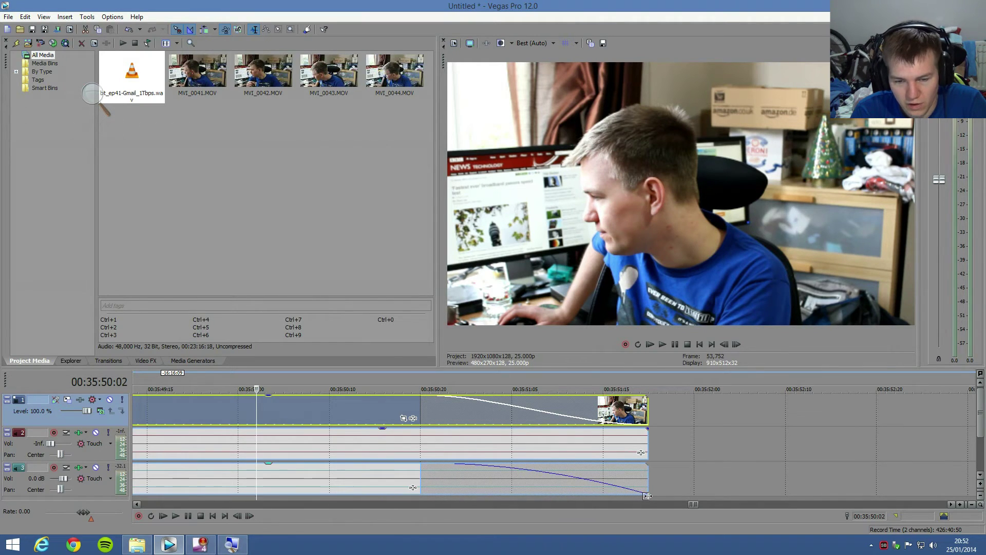
pyautogui.rightClick(424, 475)
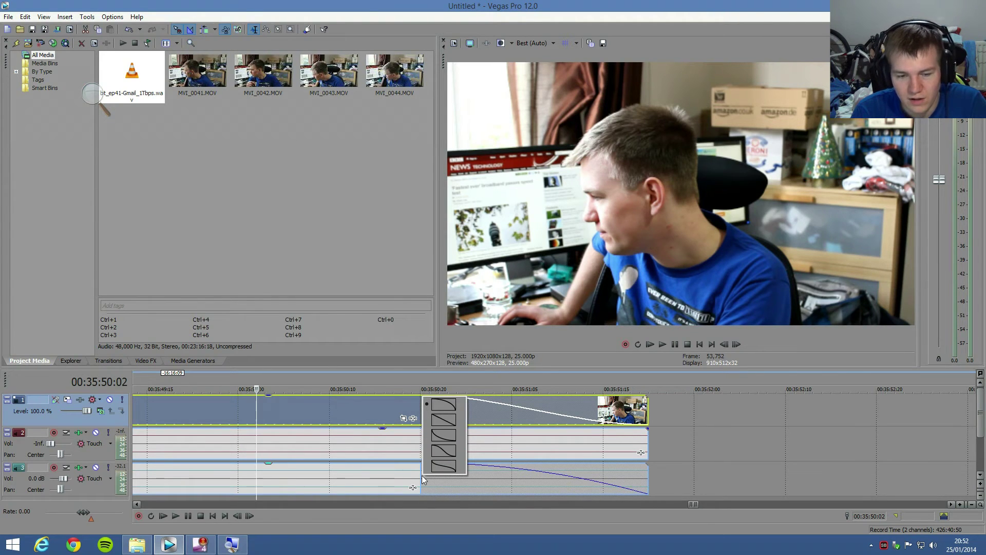
pyautogui.click(434, 436)
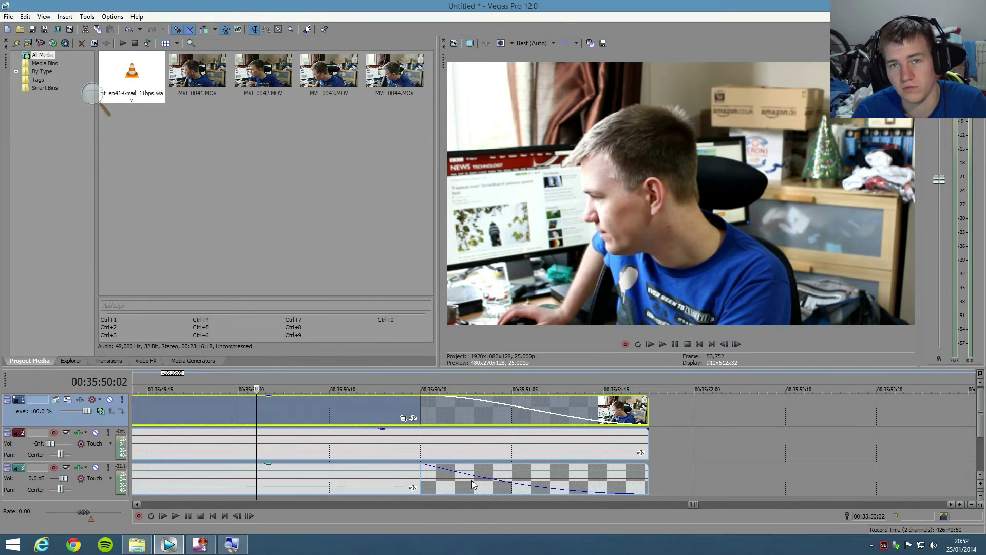
pyautogui.click(666, 343)
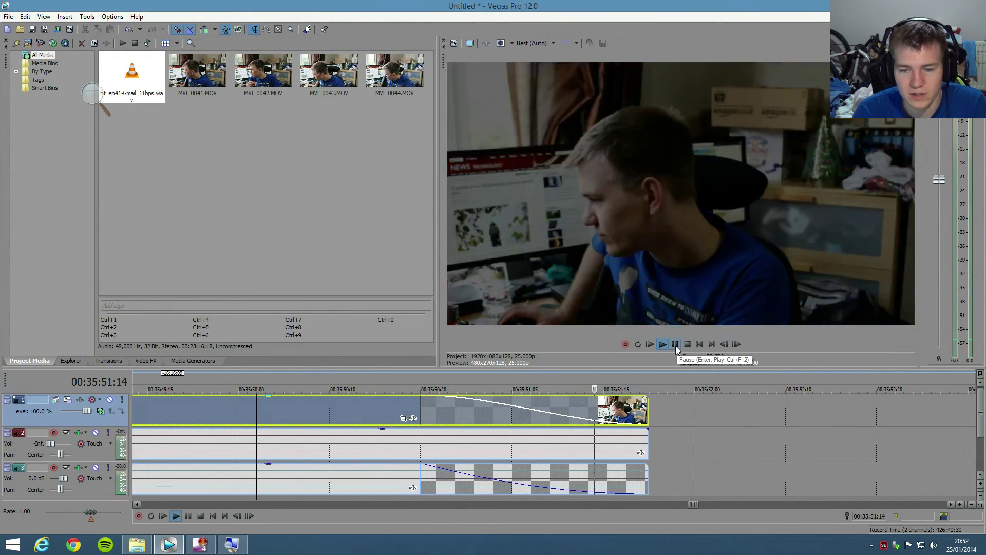
pyautogui.click(676, 346)
# - Open the Render As settings for the project and browse the MainConcept AVC/AAC templates
pyautogui.scroll(-10, 602, 399)
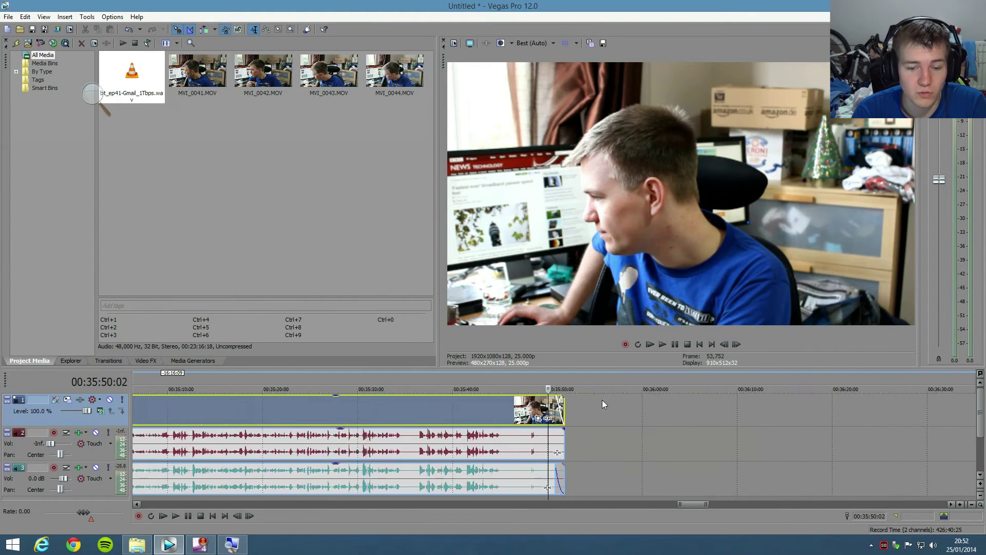
pyautogui.scroll(-5, 356, 426)
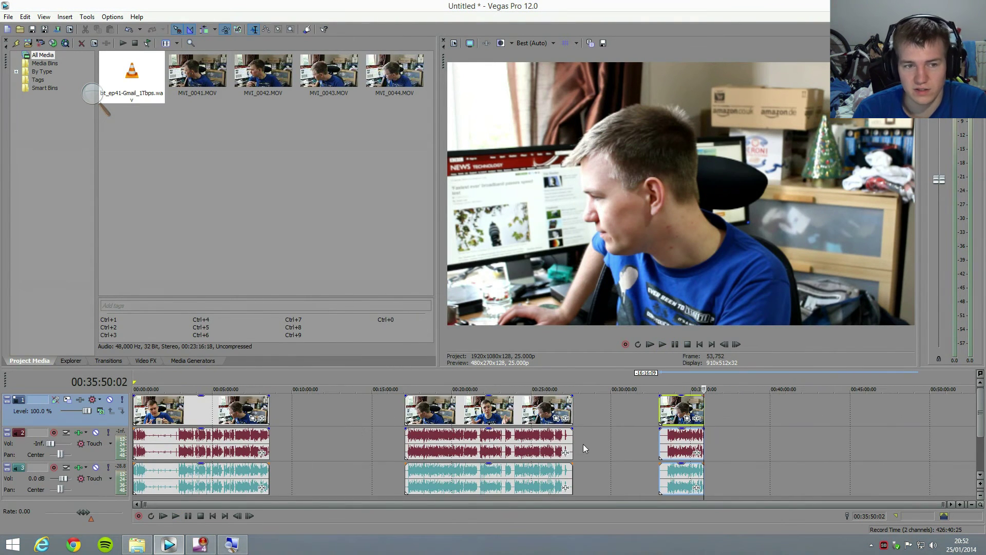
pyautogui.click(9, 17)
pyautogui.click(15, 90)
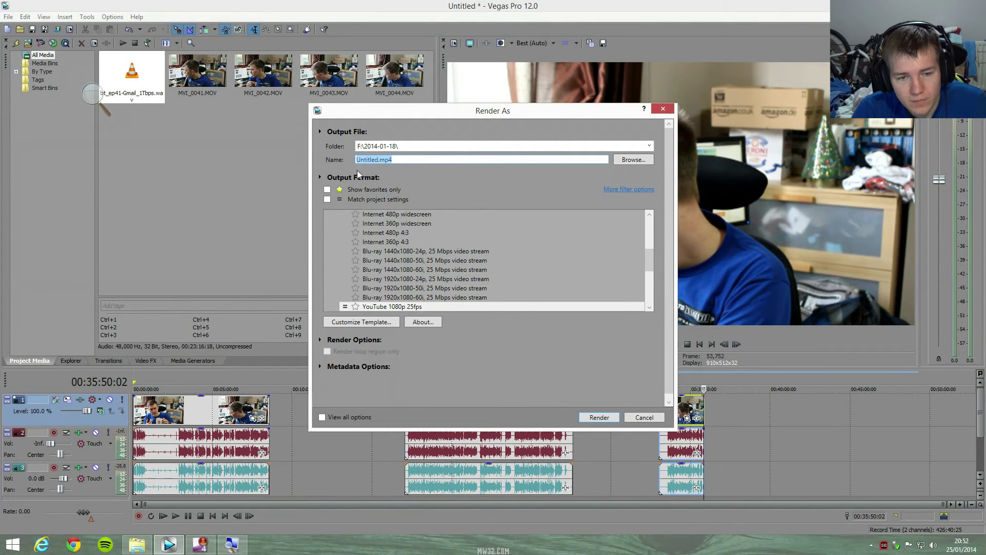
pyautogui.scroll(4, 652, 217)
pyautogui.click(652, 214)
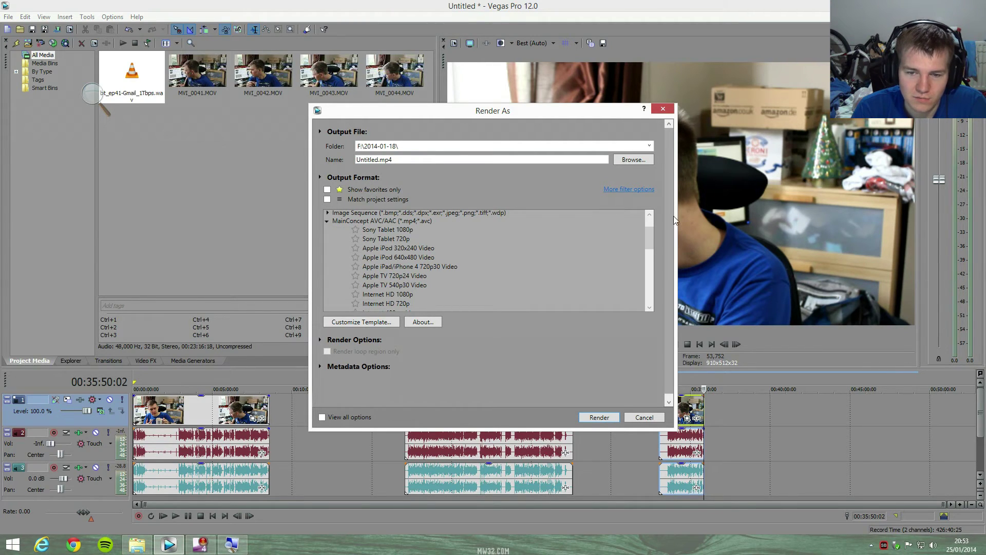
pyautogui.click(649, 215)
pyautogui.click(649, 215)
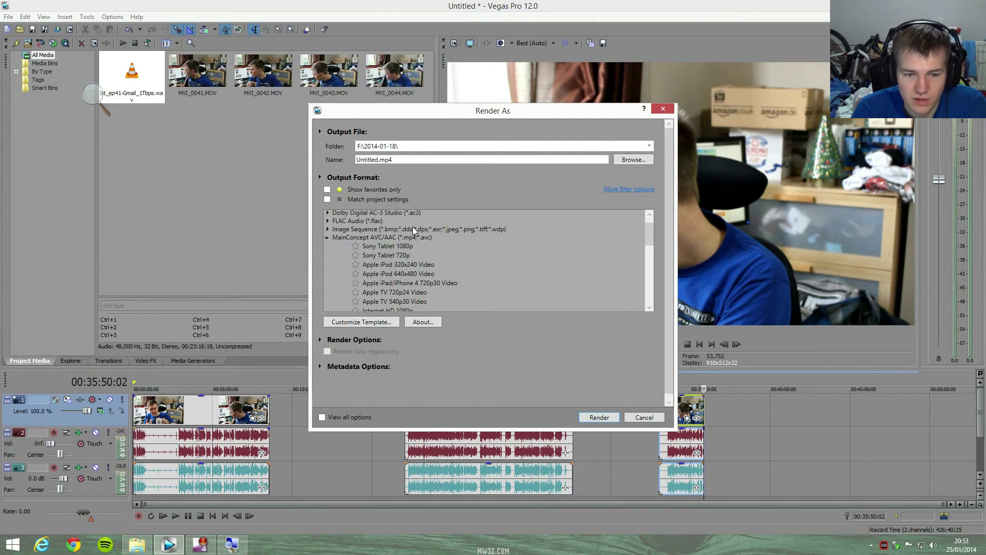
pyautogui.scroll(-2, 648, 306)
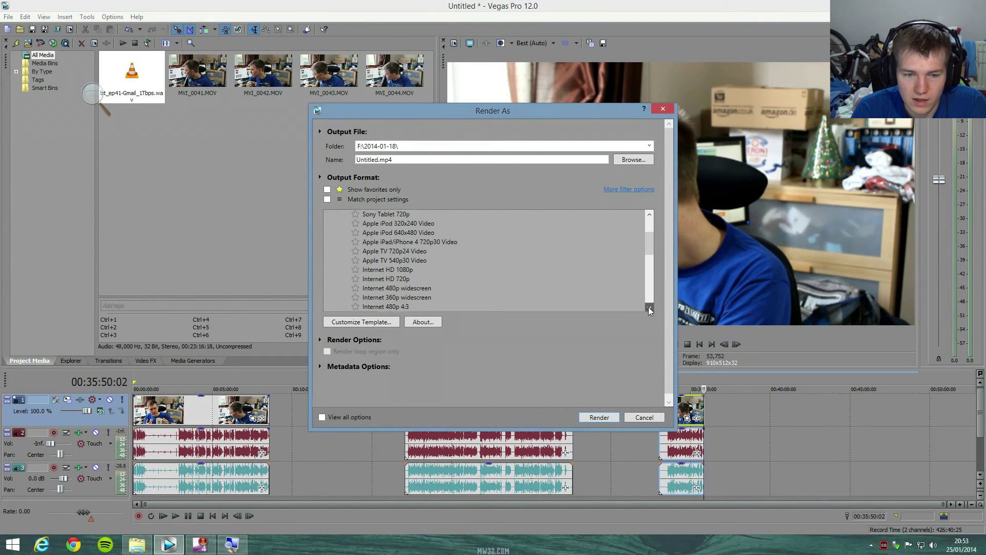
# - View the custom settings of the Internet HD 1080p template and close them without changes
pyautogui.click(390, 262)
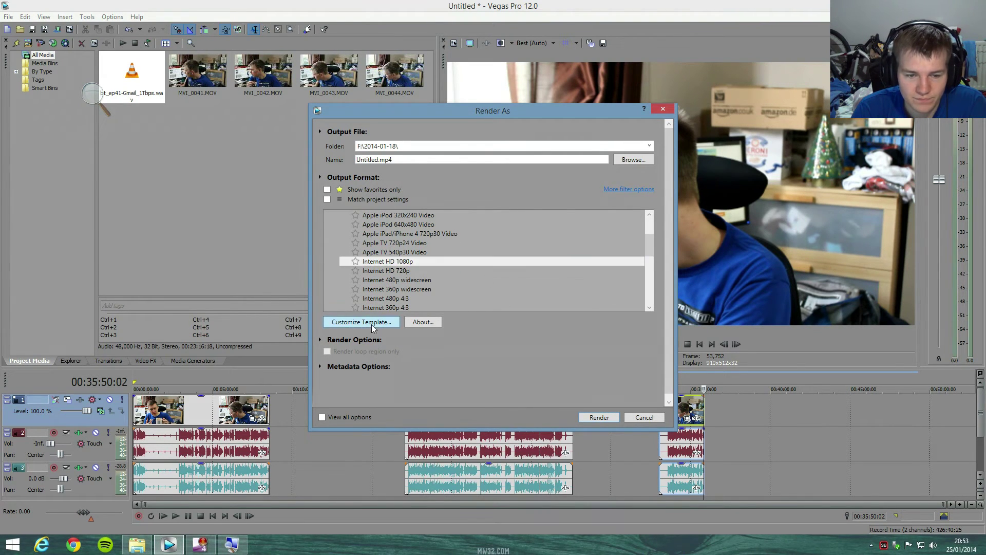
pyautogui.click(371, 324)
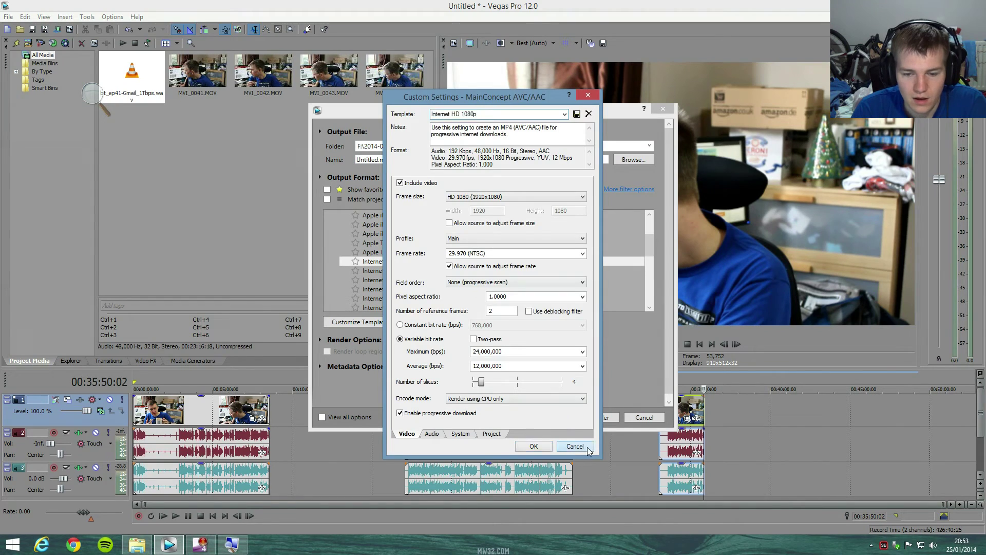
pyautogui.click(575, 446)
# - Select the YouTube 1080p 25fps template and open its custom settings
pyautogui.scroll(-3, 645, 306)
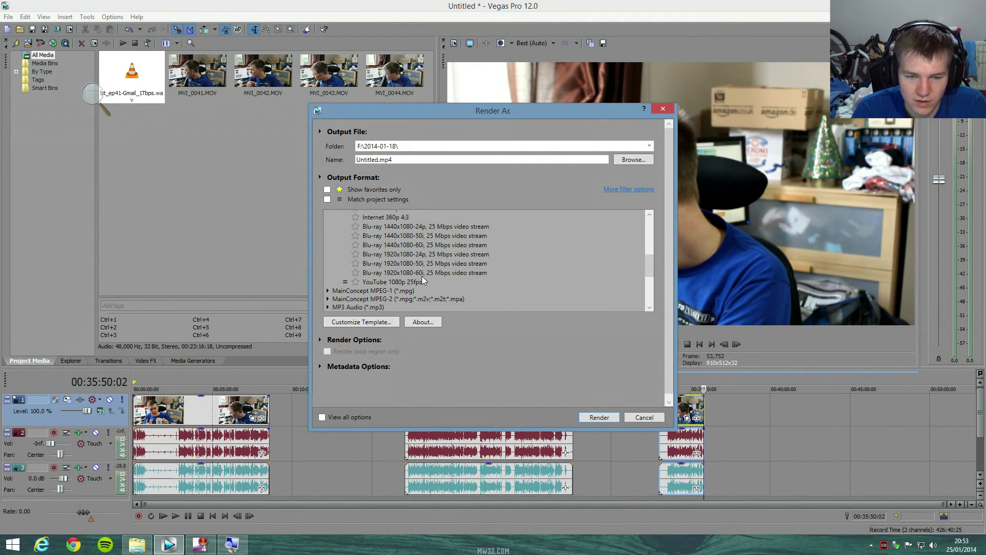
pyautogui.click(406, 282)
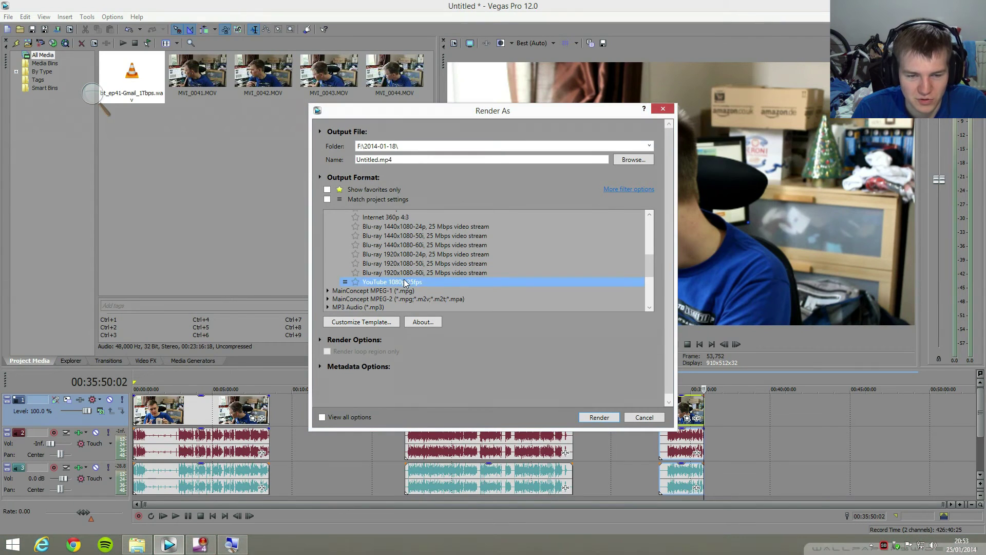
pyautogui.click(378, 324)
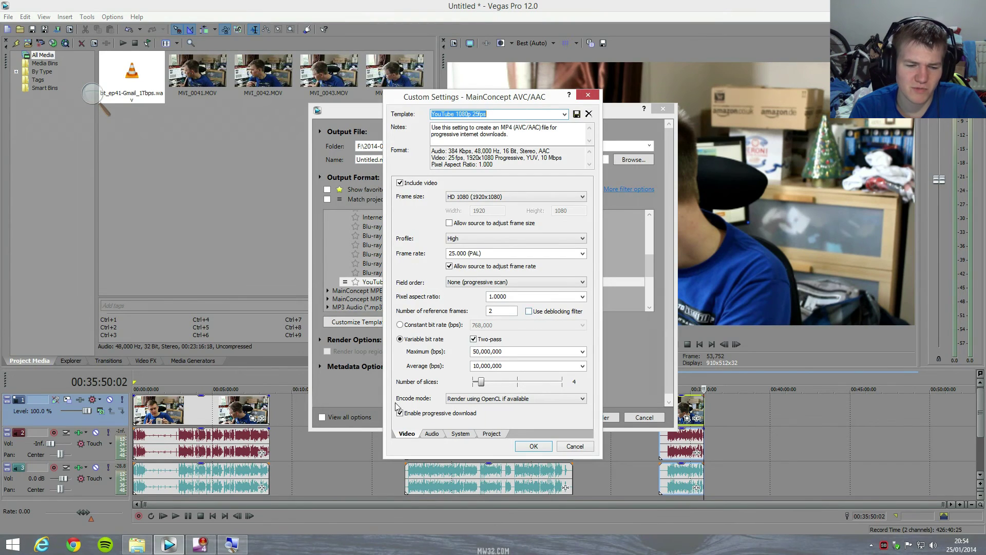
# - Switch to Chrome and search Google for "youtube render settings"
pyautogui.click(73, 544)
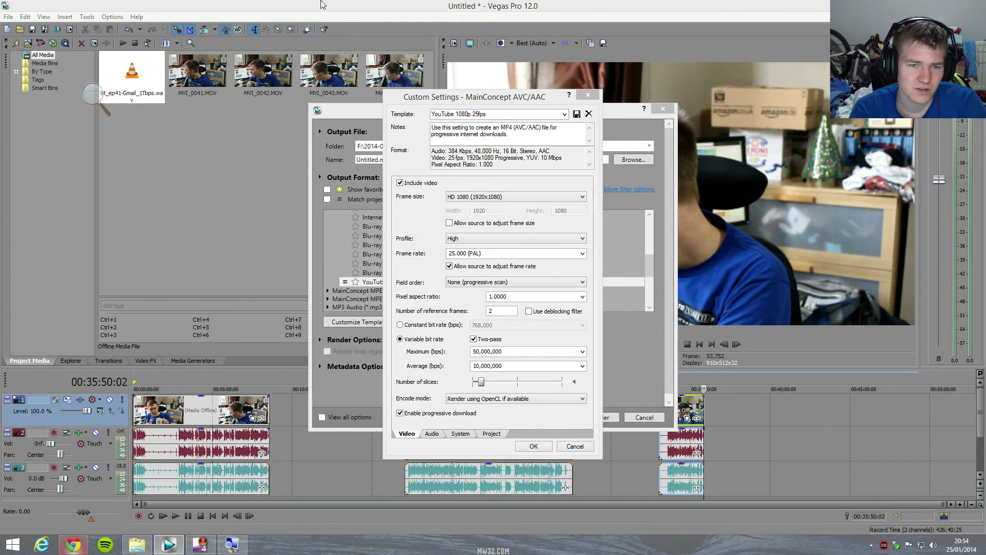
pyautogui.write('youtub')
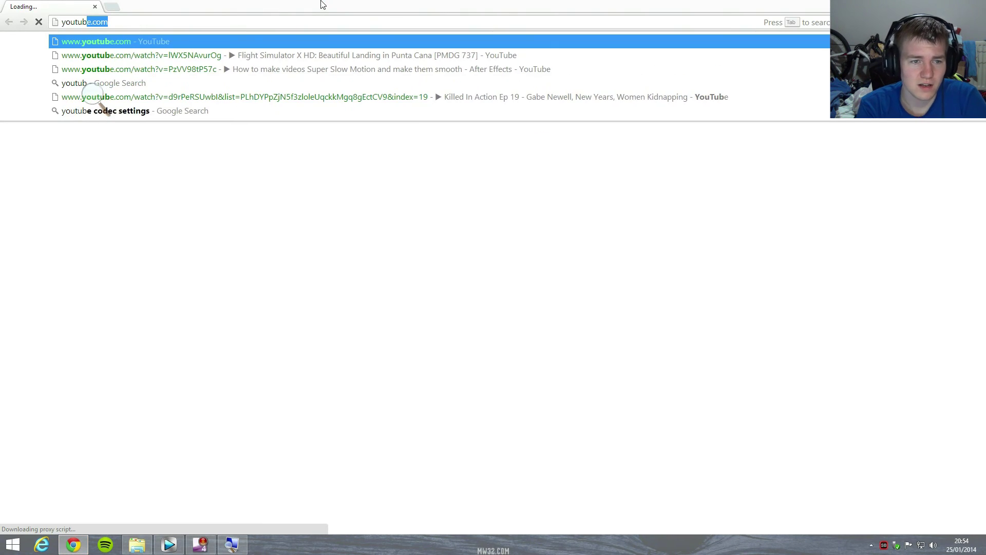
pyautogui.write('e')
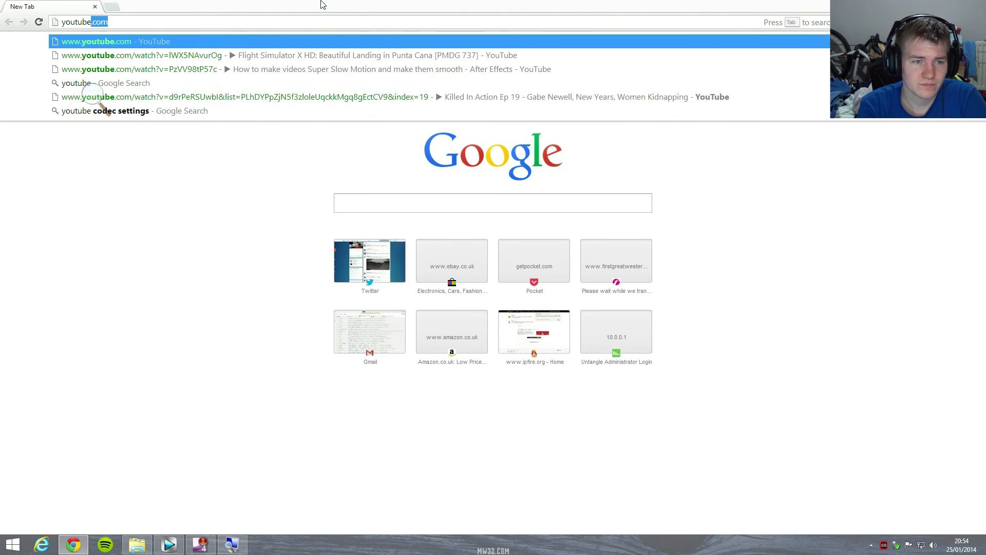
pyautogui.write(' re')
pyautogui.press('Down')
pyautogui.press('Down')
pyautogui.press('Return')
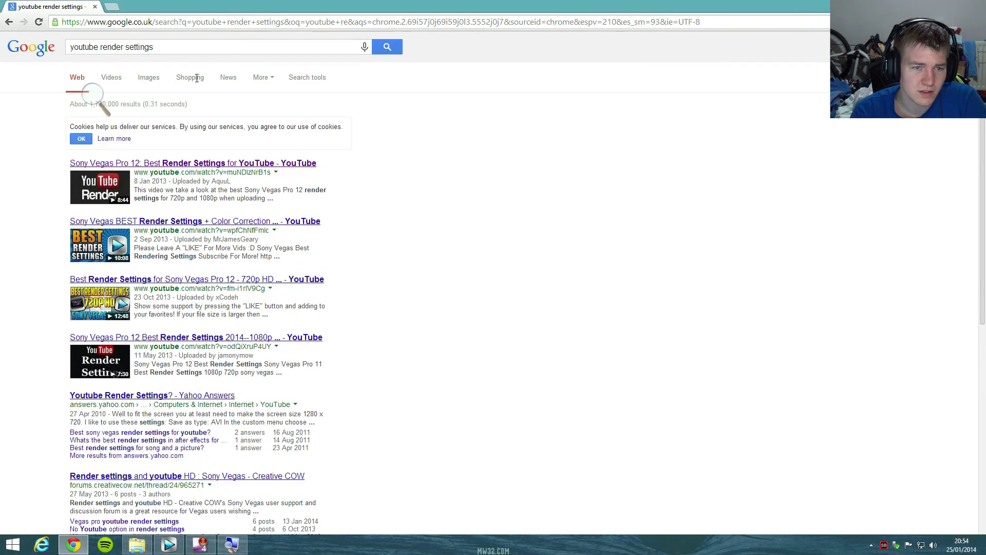
# - Change the Google search to "youtube encoder settings"
pyautogui.doubleClick(200, 48)
pyautogui.press('BackSpace')
pyautogui.press('BackSpace')
pyautogui.press('BackSpace')
pyautogui.press('BackSpace')
pyautogui.press('BackSpace')
pyautogui.press('BackSpace')
pyautogui.press('BackSpace')
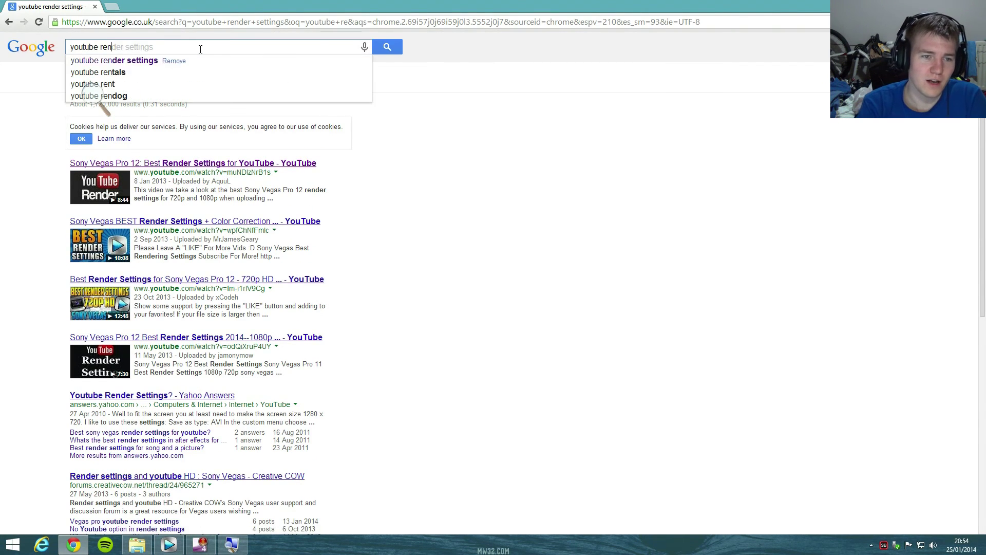
pyautogui.write('enco')
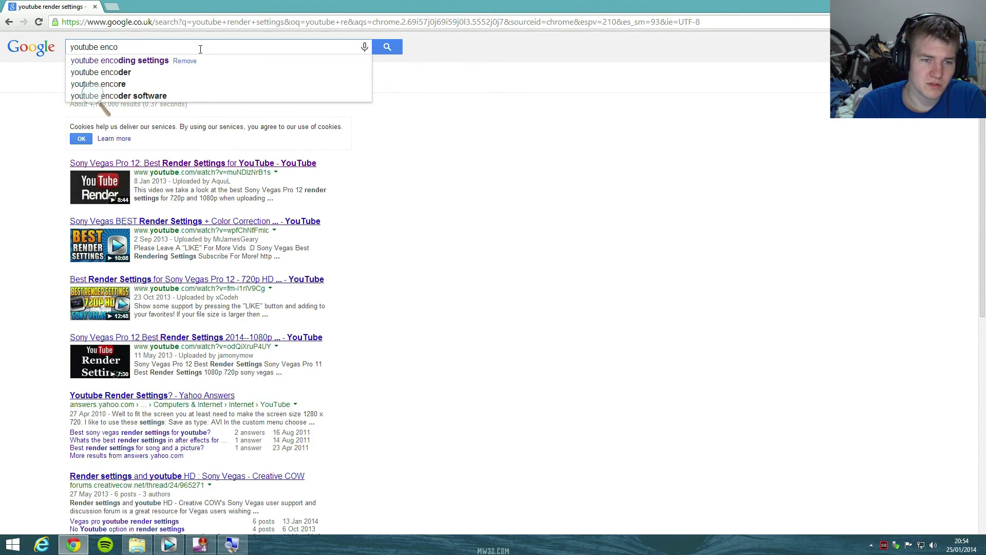
pyautogui.write('r')
pyautogui.press('BackSpace')
pyautogui.write('de')
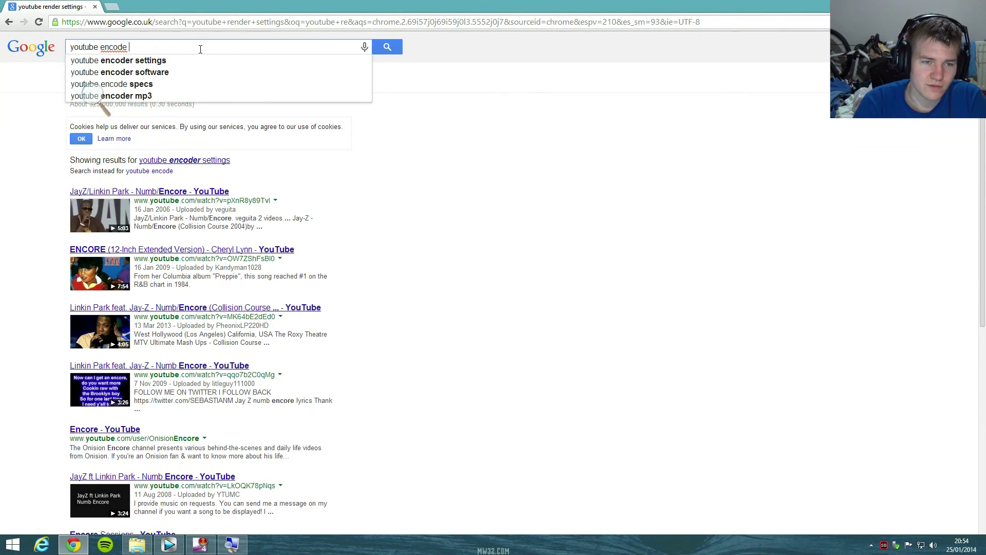
pyautogui.press('Down')
pyautogui.press('Return')
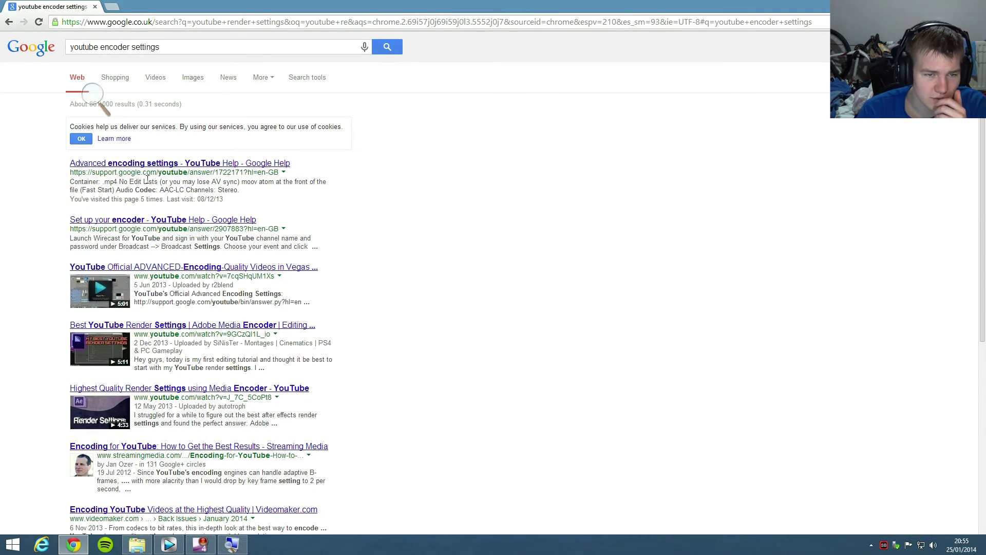
# - Open YouTube Help's "Advanced encoding settings" result and examine the recommended codecs, frame rates, bitrates and resolutions
pyautogui.click(162, 164)
pyautogui.click(105, 111)
pyautogui.click(181, 86)
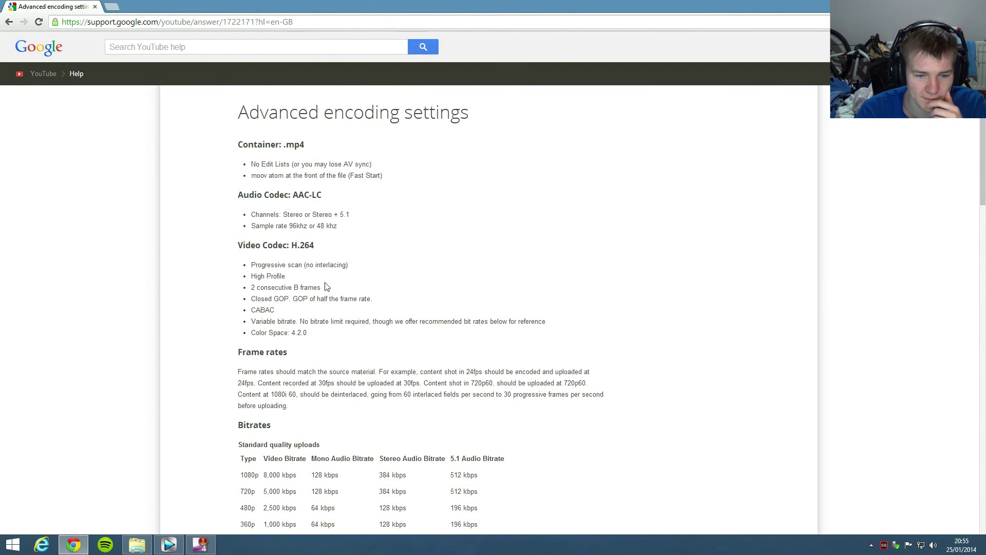
pyautogui.scroll(-3, 315, 305)
pyautogui.scroll(-2, 483, 343)
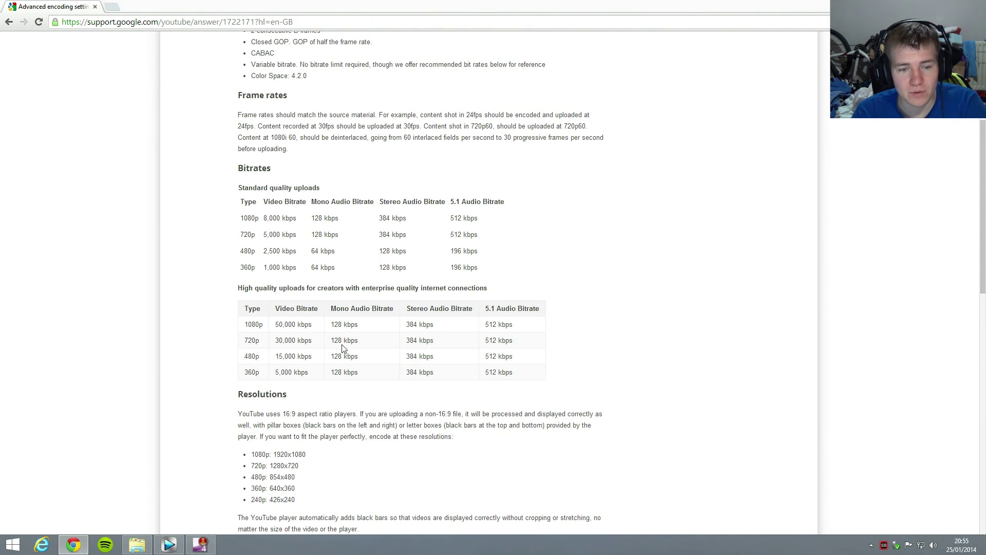
pyautogui.scroll(-1, 343, 349)
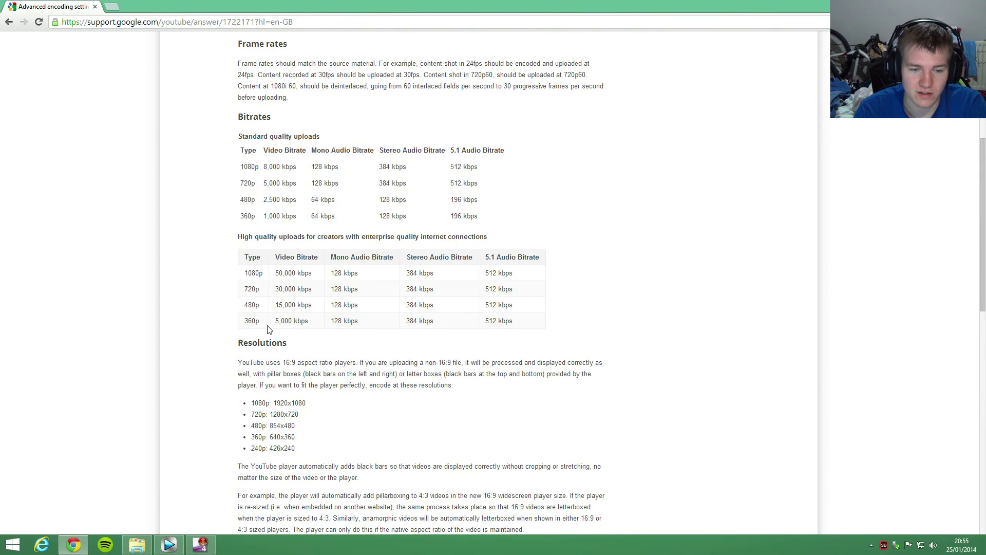
pyautogui.scroll(-2, 267, 329)
pyautogui.scroll(8, 267, 329)
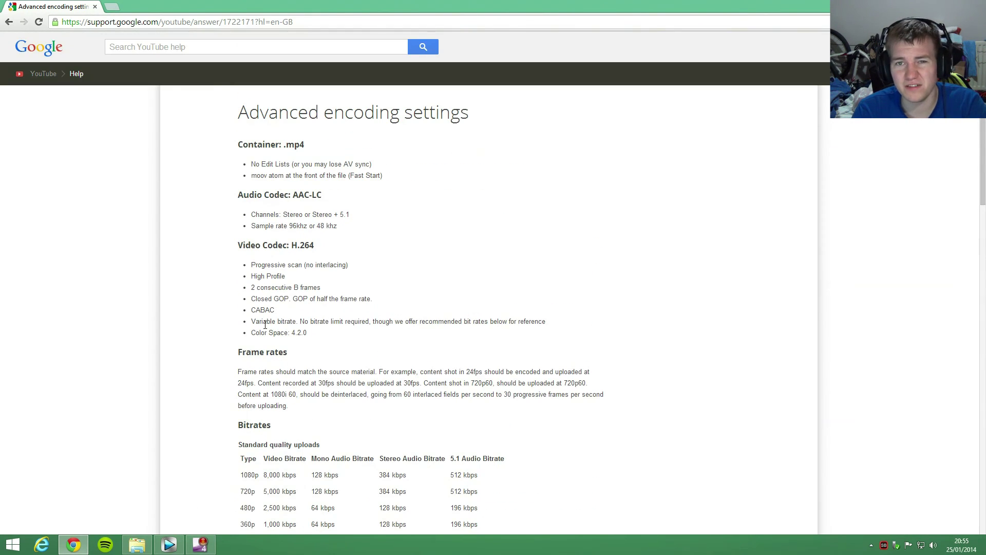
# - Switch back to Vegas Pro and check the audio and video settings of the YouTube 1080p 25fps template
pyautogui.click(181, 547)
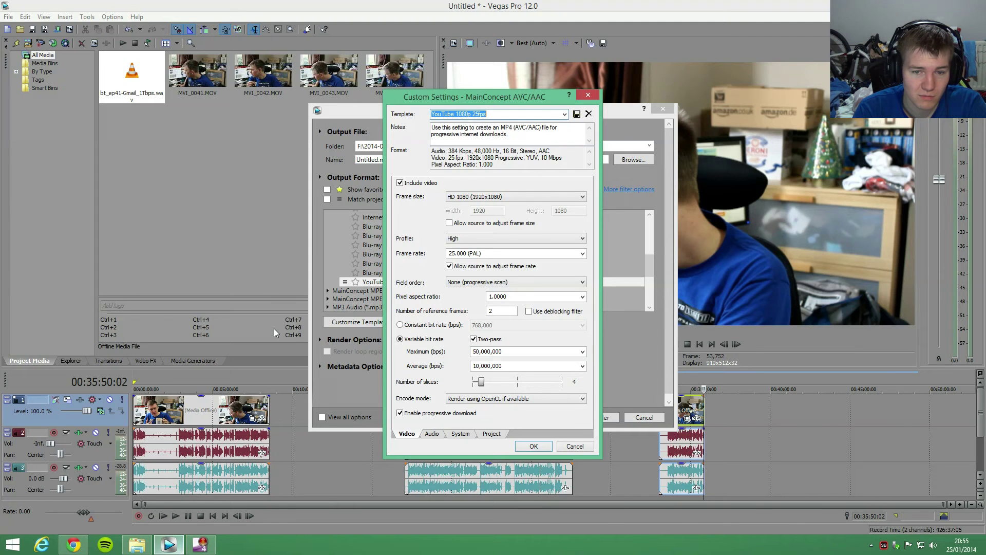
pyautogui.click(437, 434)
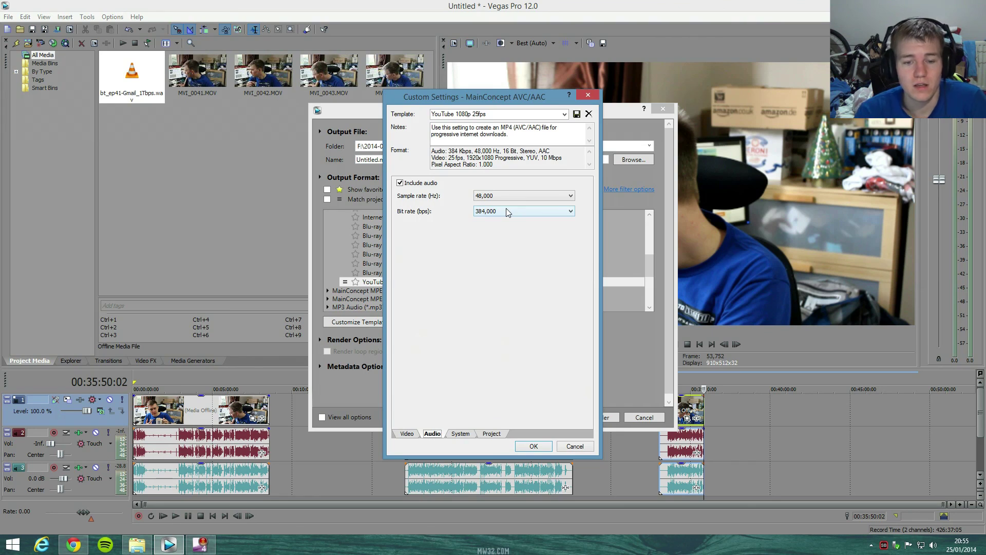
pyautogui.click(416, 435)
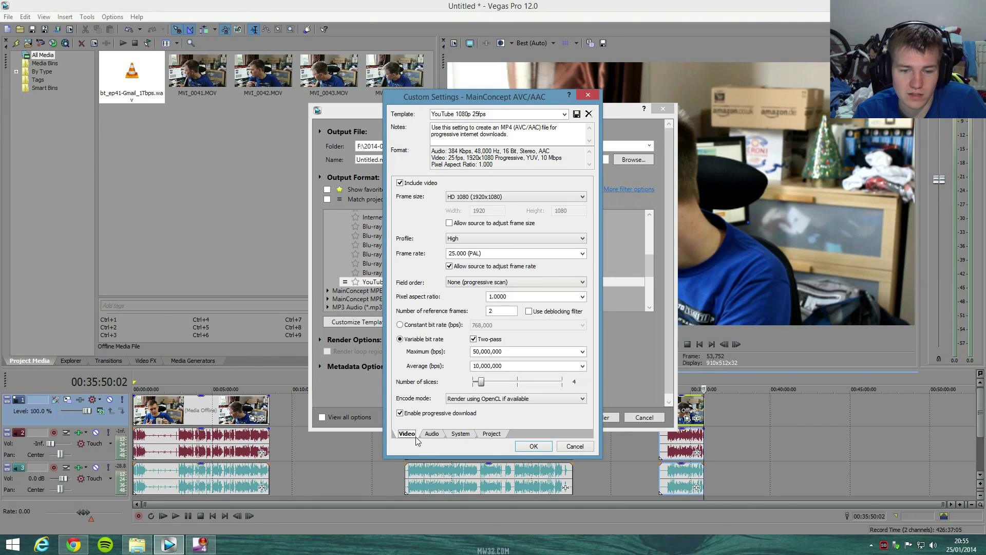